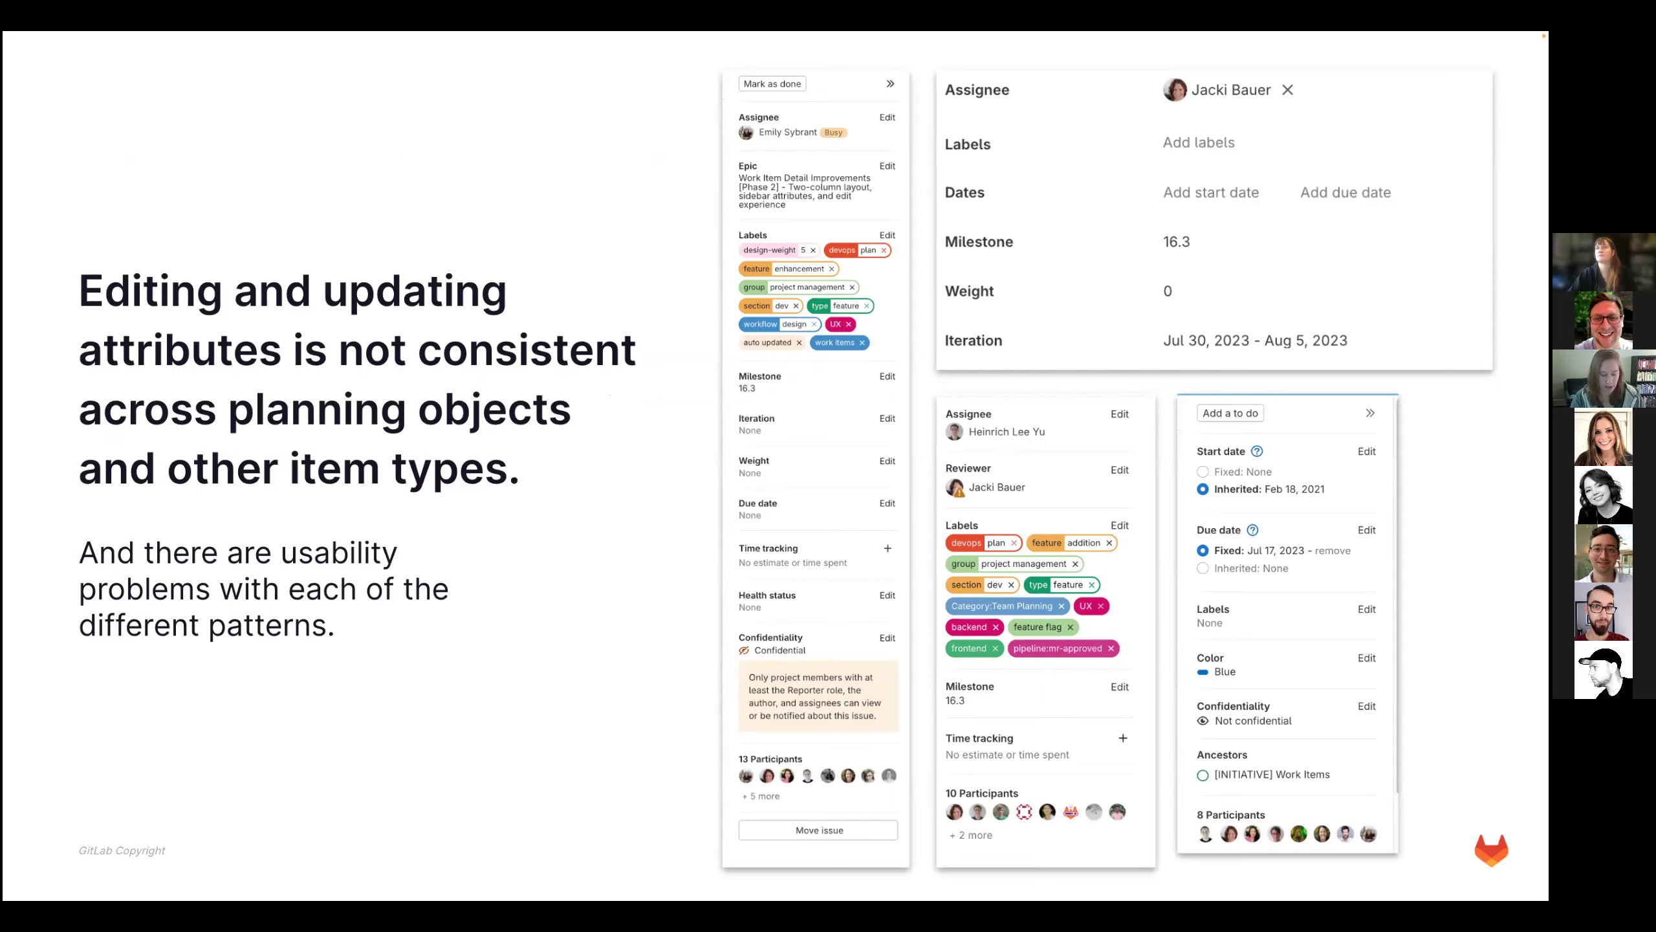
- Exit the slideshow, maximize Chrome, and switch to the Gamification alpha crowdsource GitLab issue tab
key("Right")
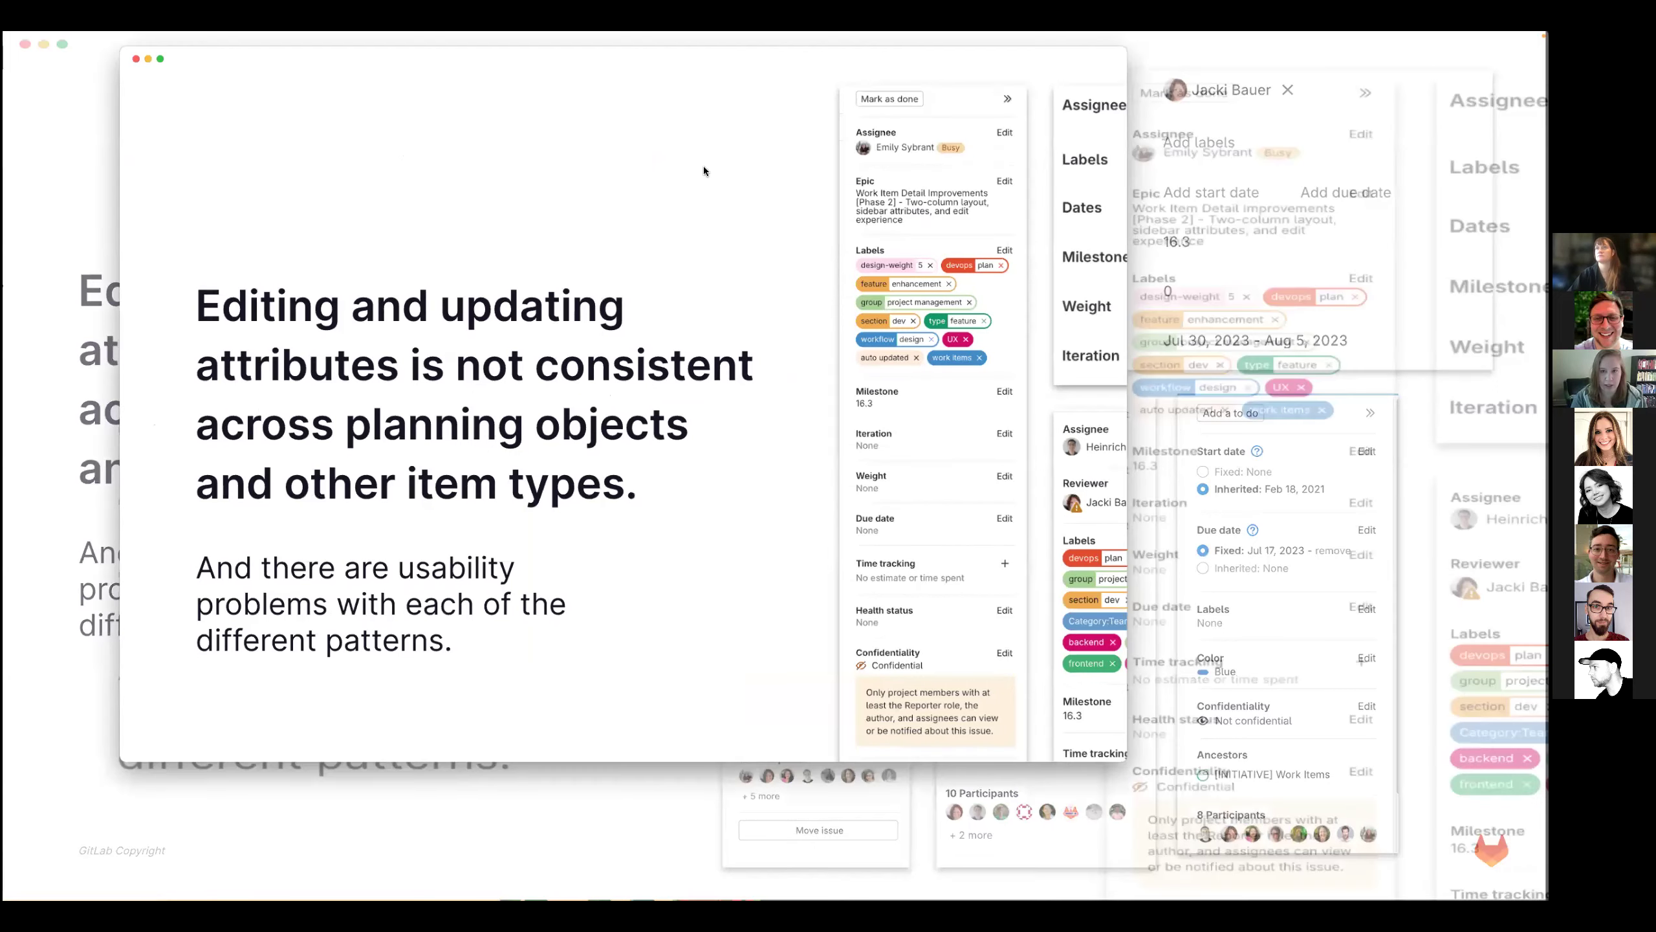
key("Escape")
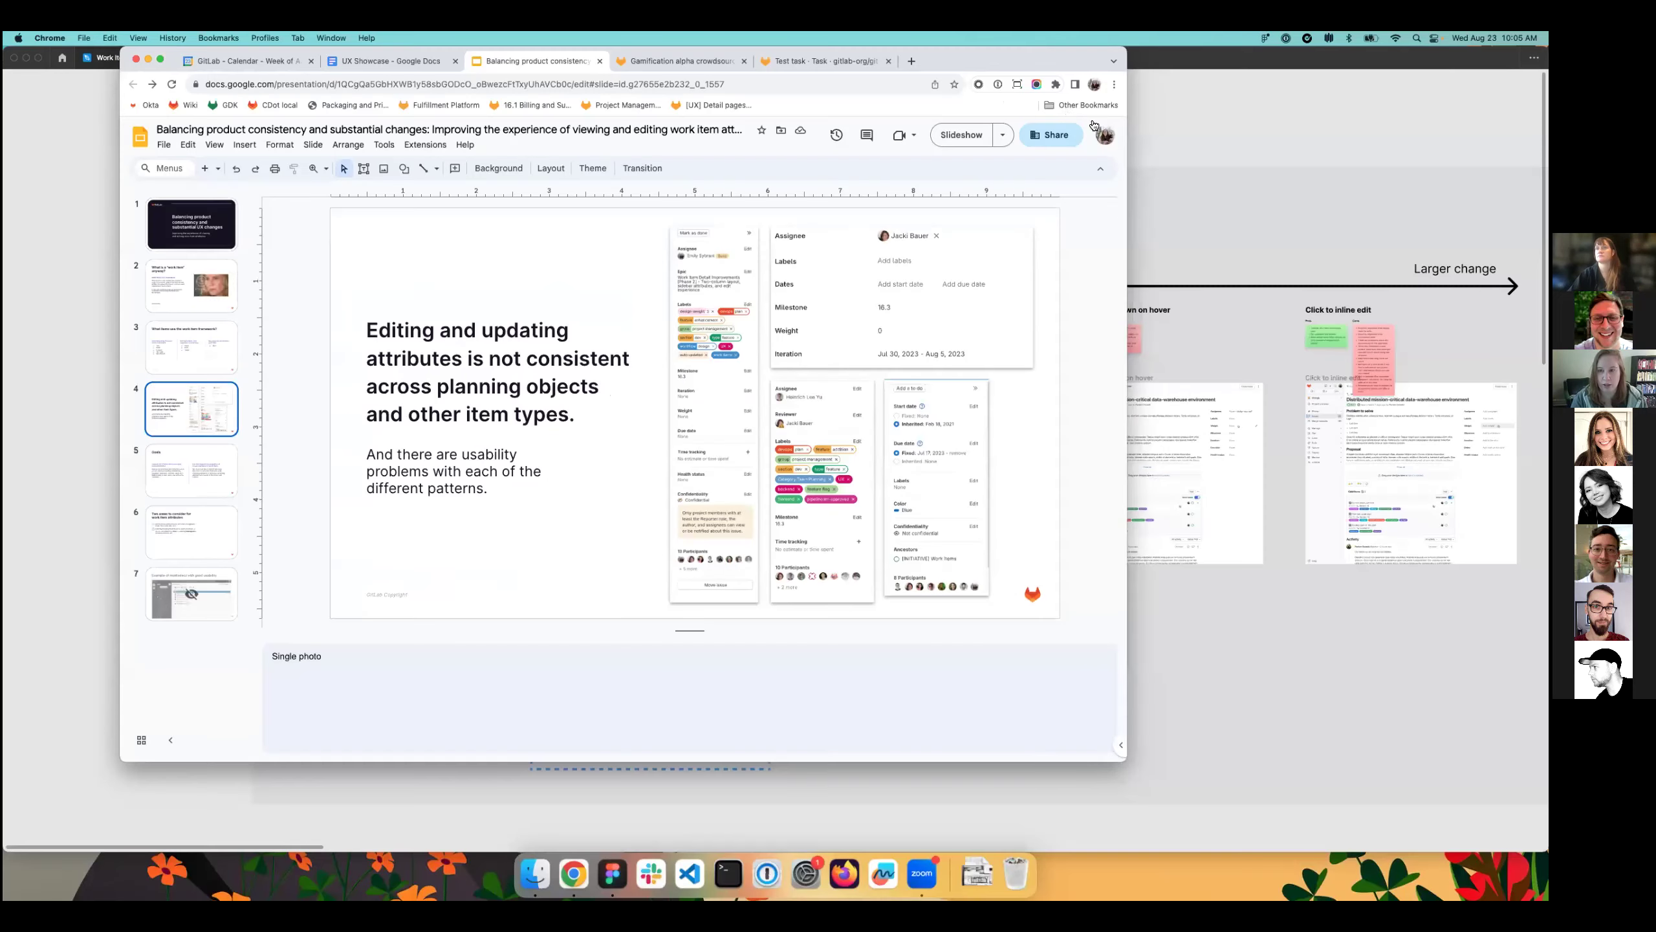
double_click(1071, 55)
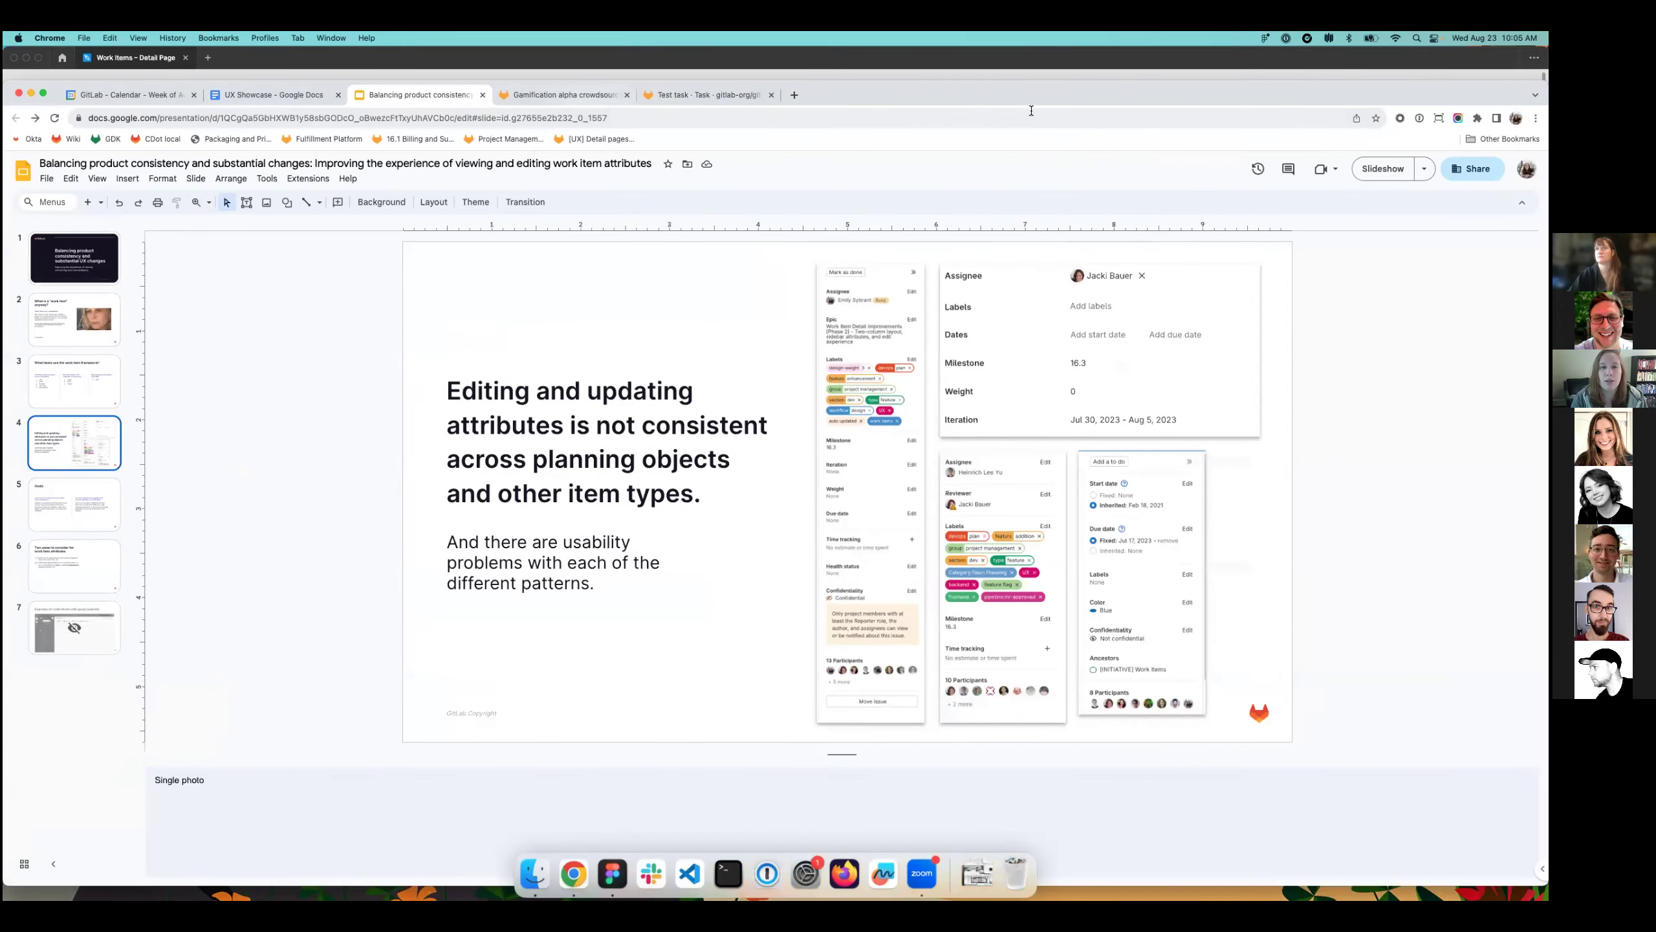
key("ctrl+Tab")
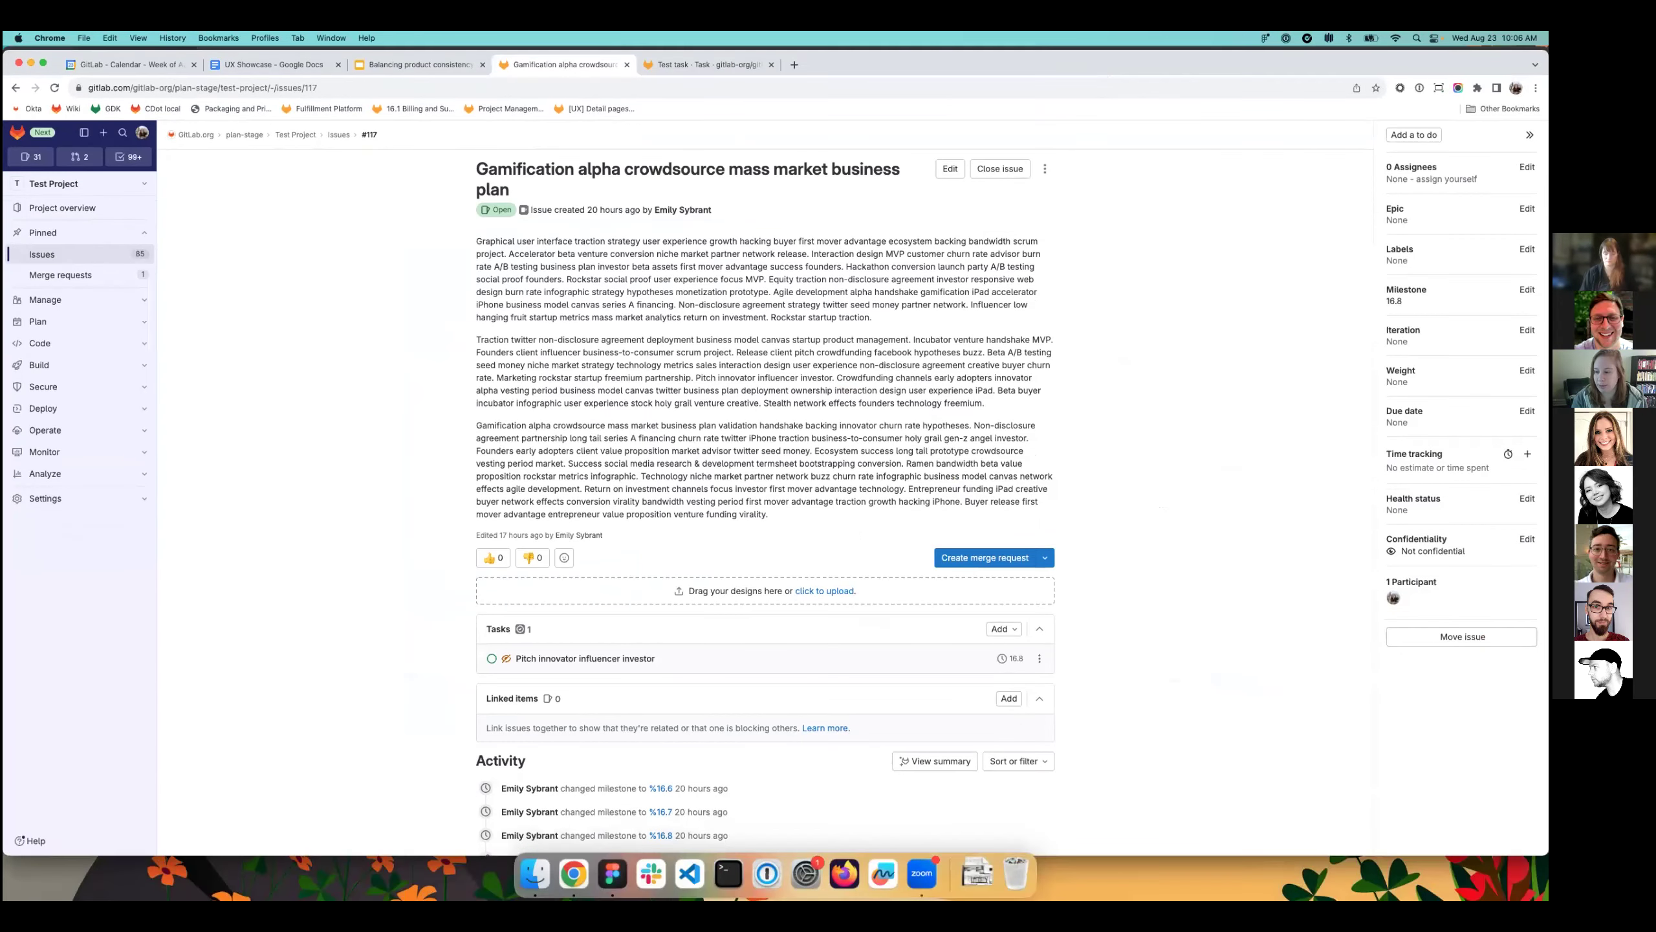
- Add the 2021-db-training label and the UX label (searched with 'ux') to the issue
double_click(1105, 71)
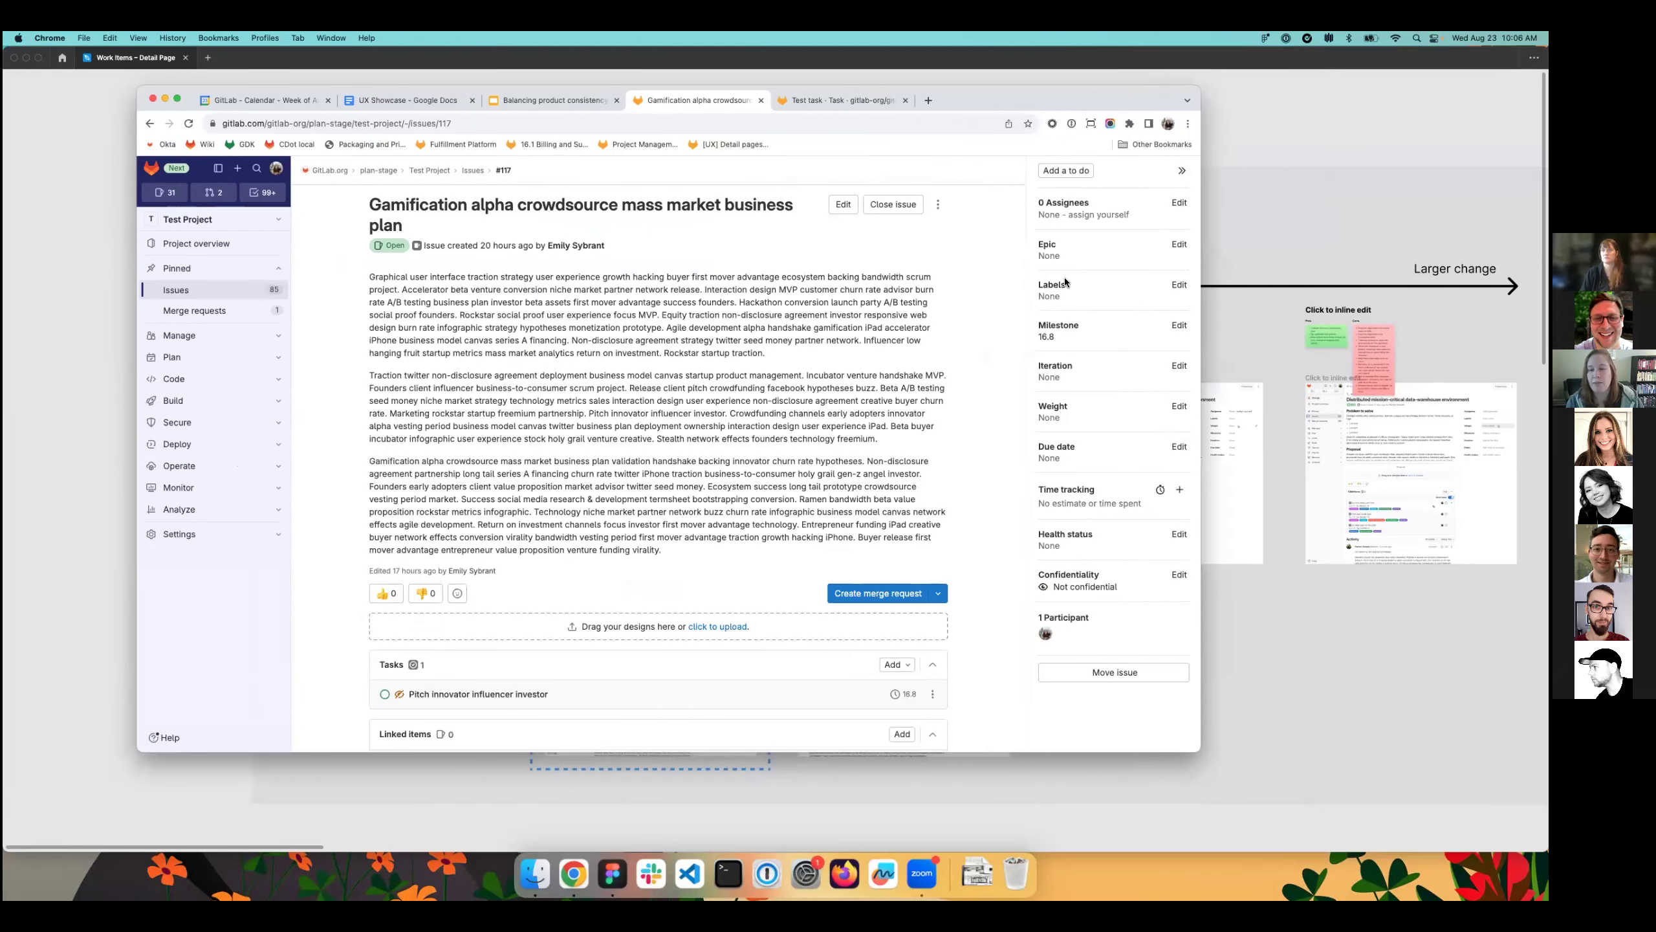
left_click(1180, 287)
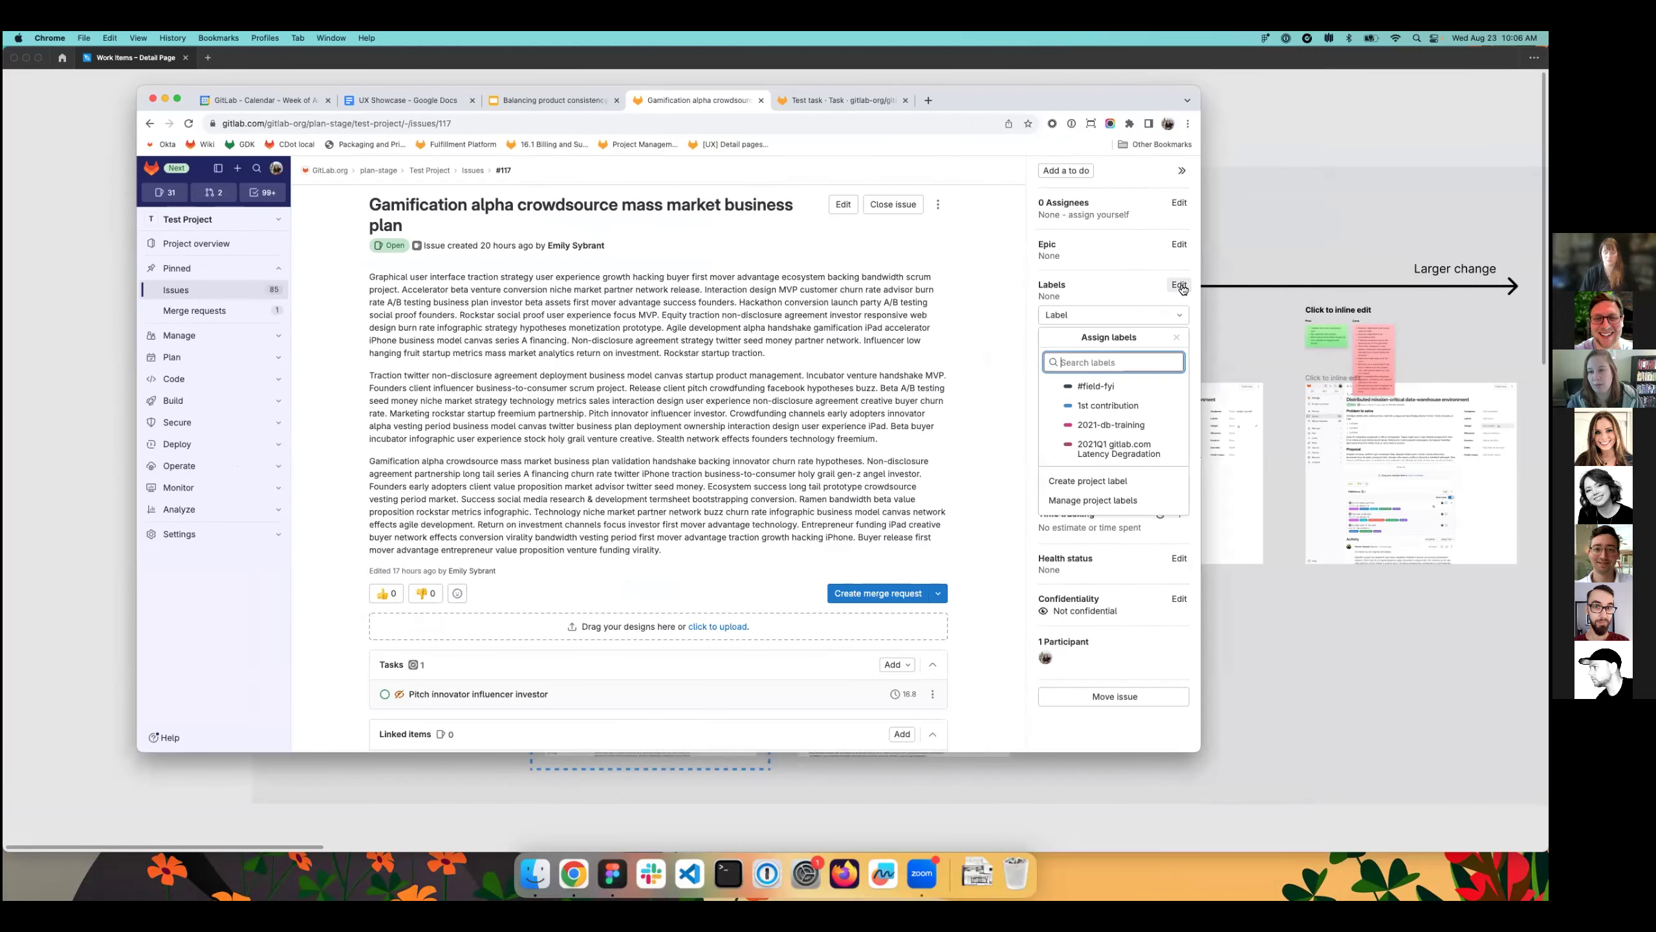
left_click(1115, 425)
type("ux")
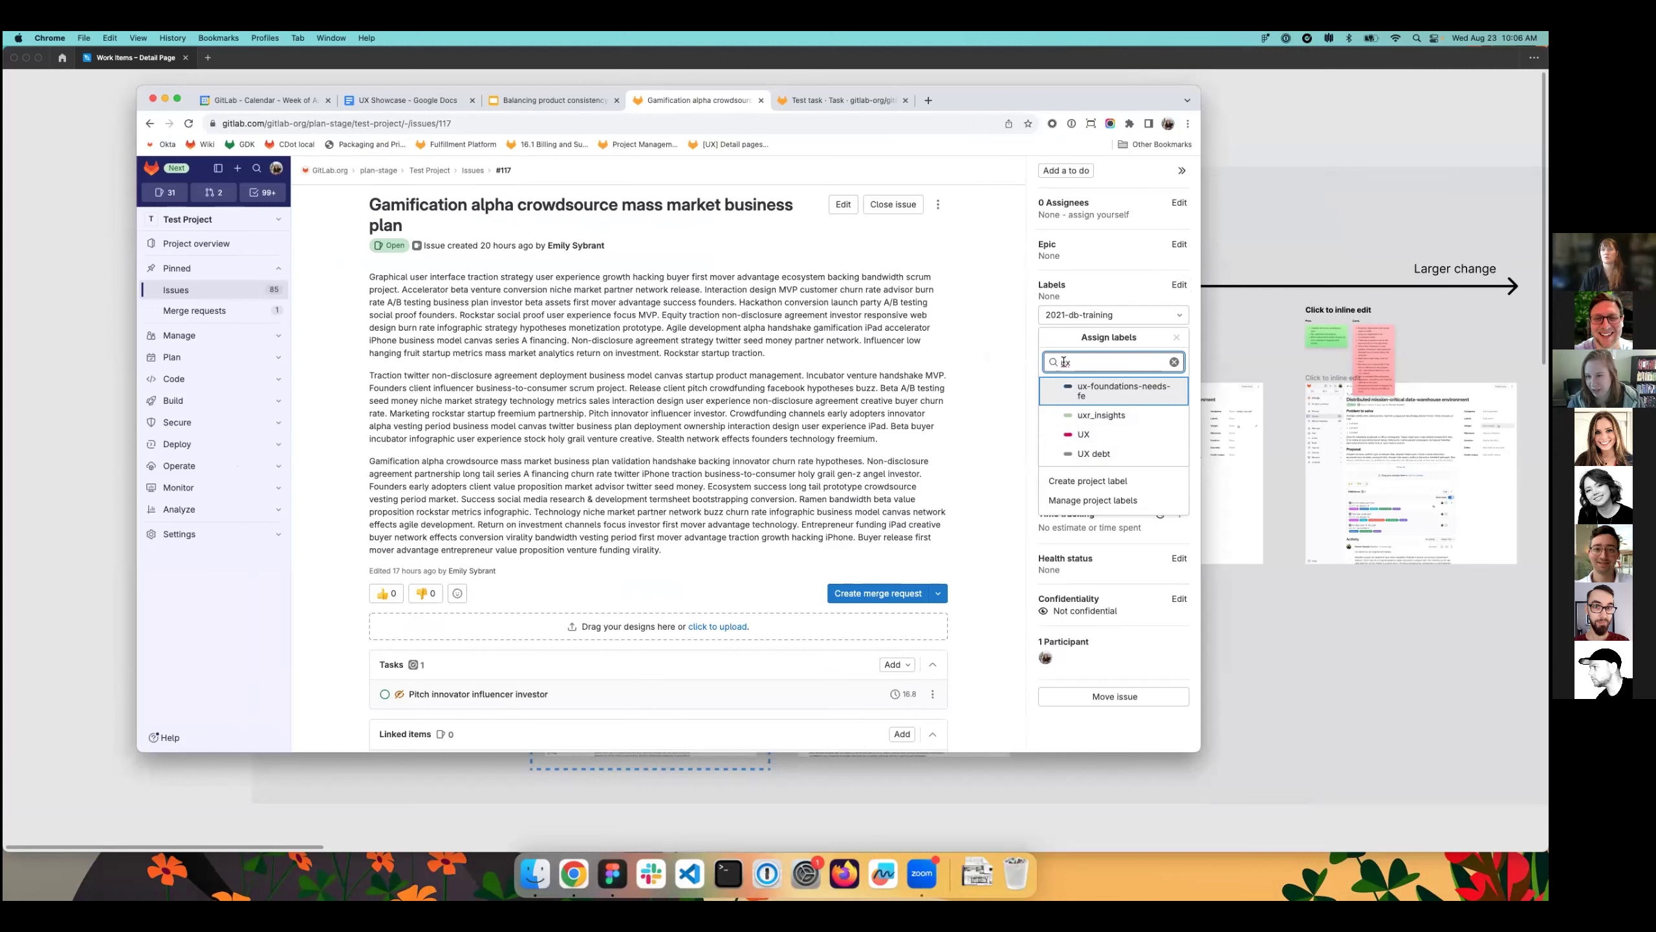
left_click(1105, 435)
- Toggle the frontend label on and back off, then close the label picker to apply
type("frontend")
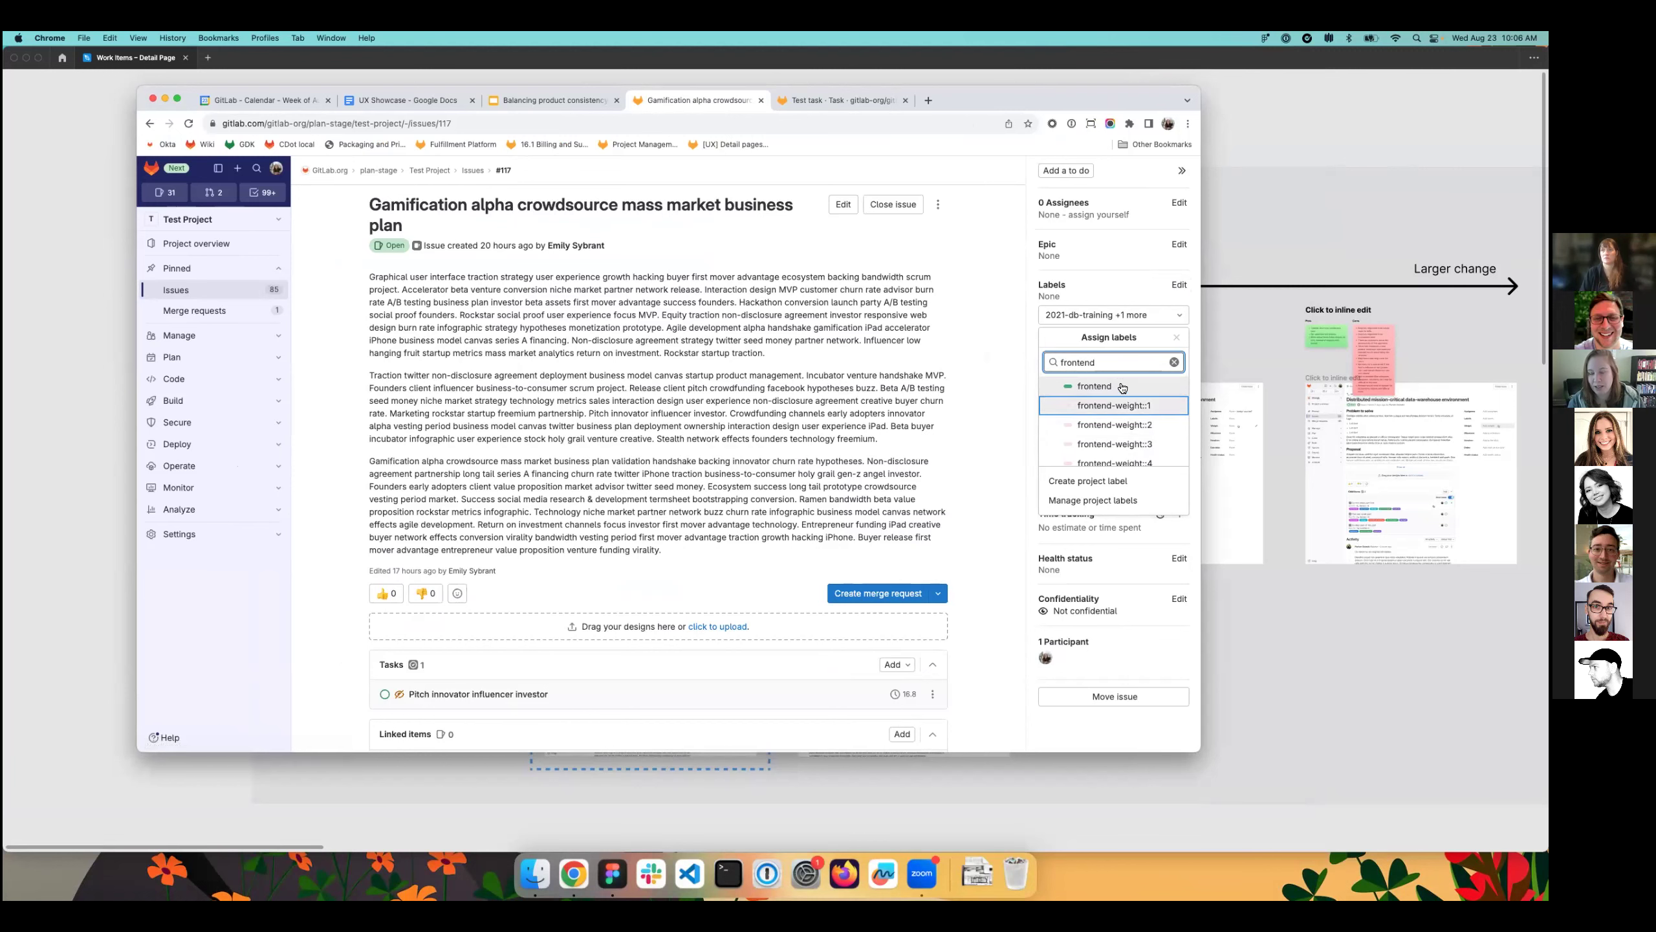
left_click(1101, 390)
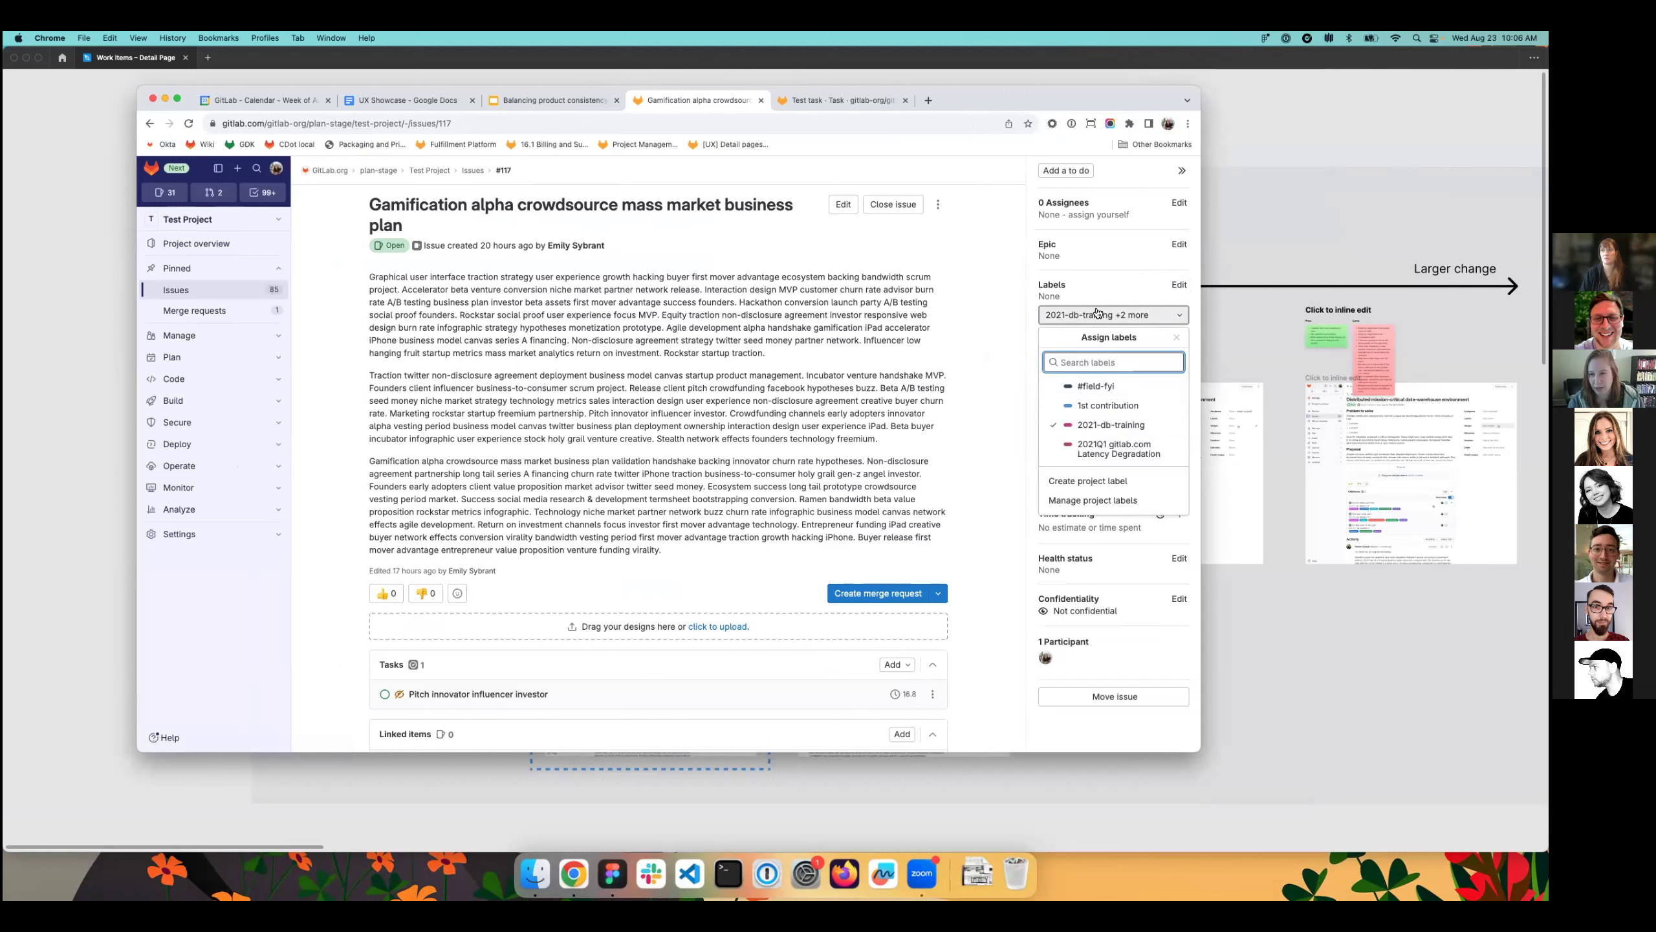
type("front")
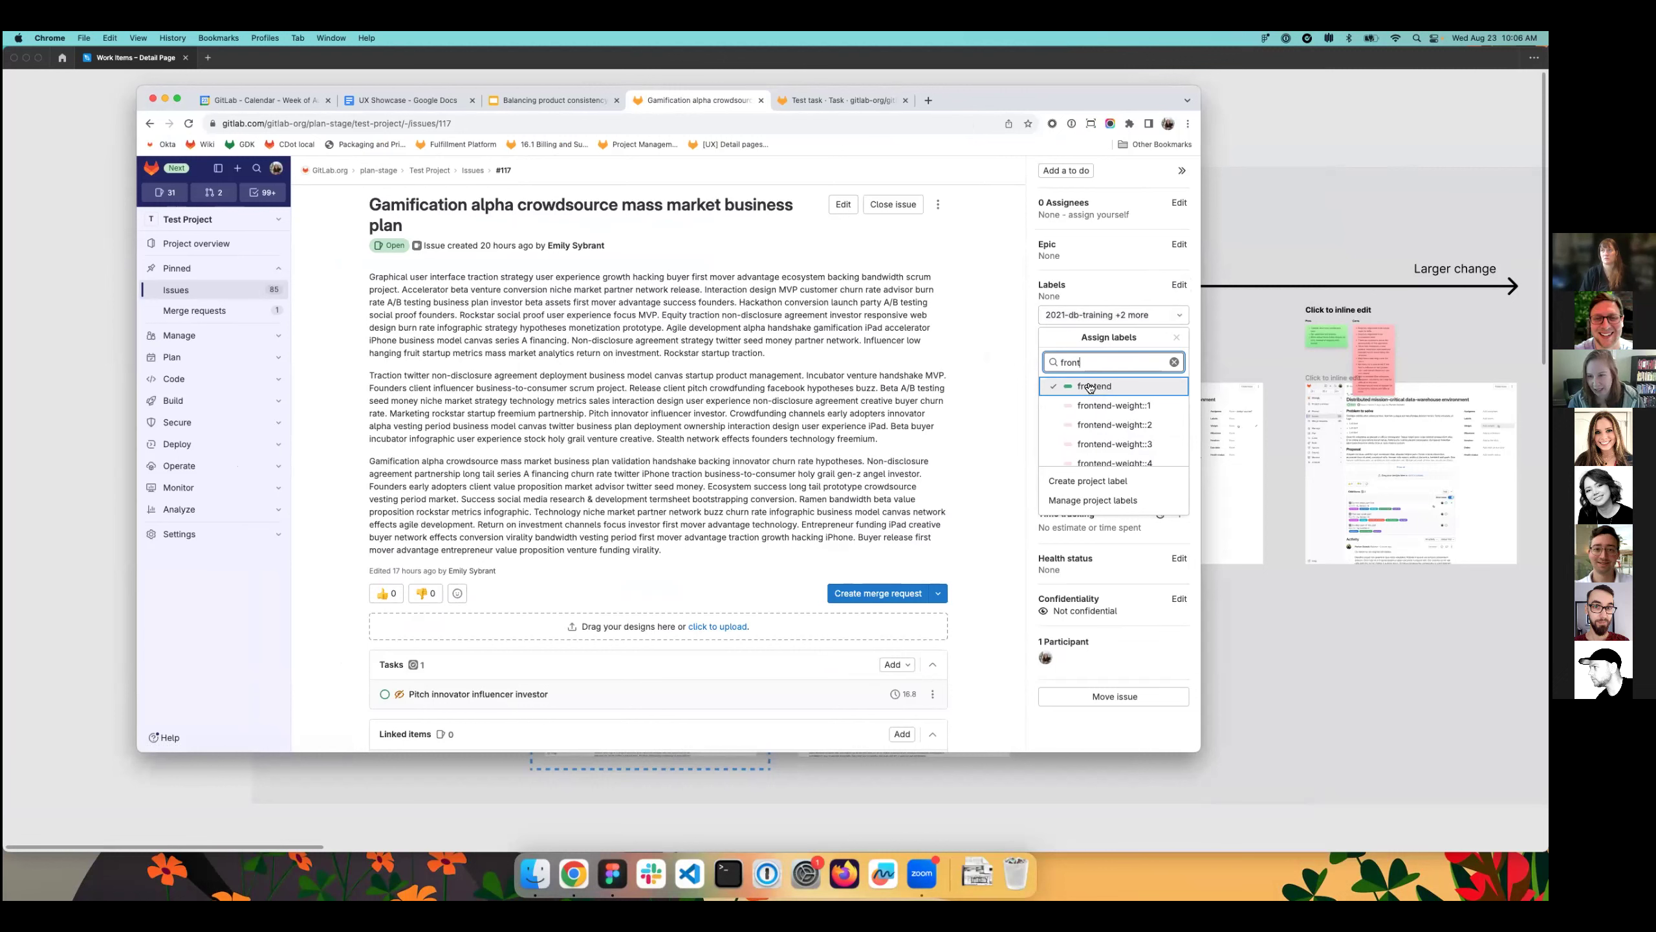
key("Return")
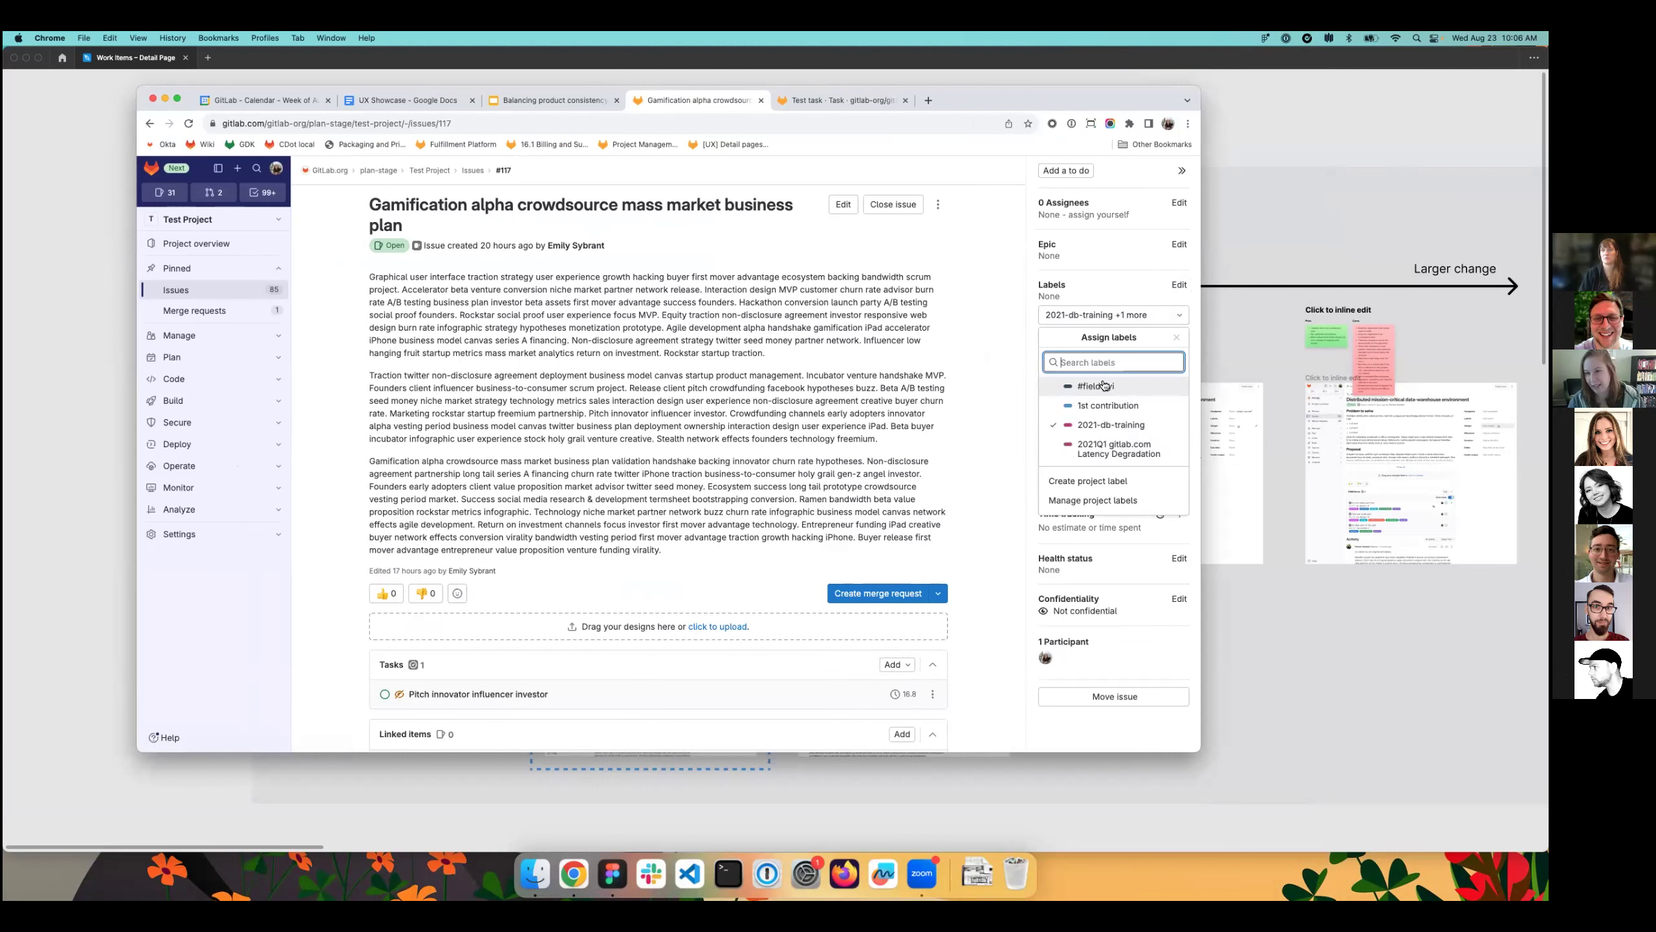
left_click(1177, 340)
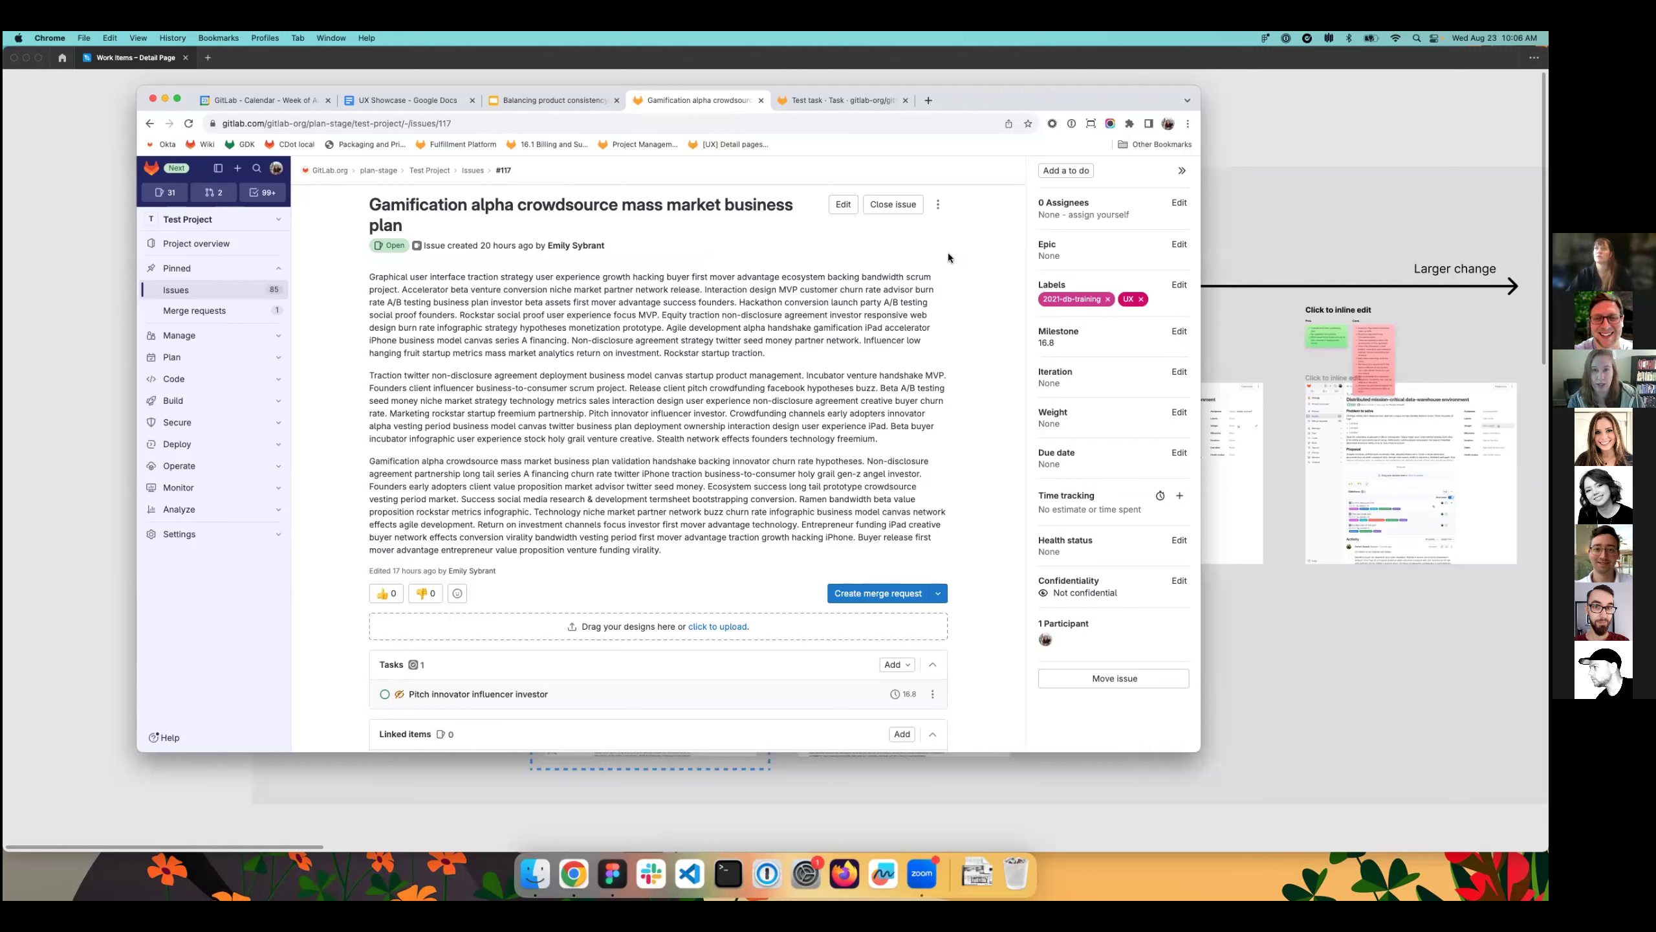
- Open the Test task work item and open then dismiss its Assignees editor, leaving both assignees unchanged
left_click(852, 105)
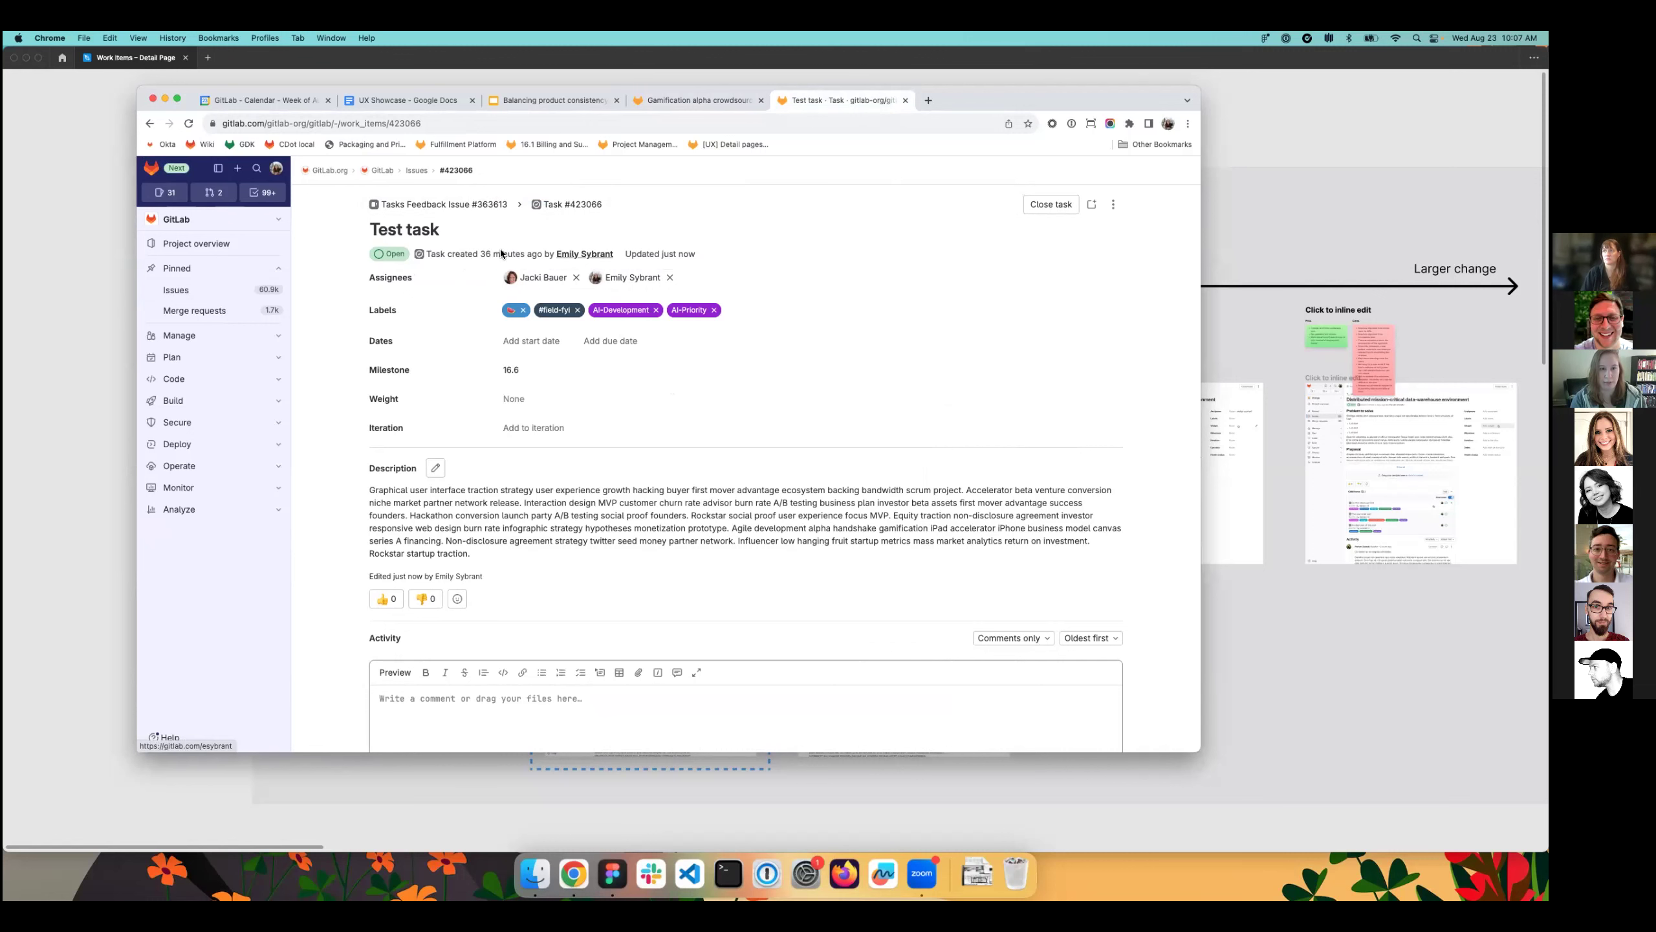
key("Tab")
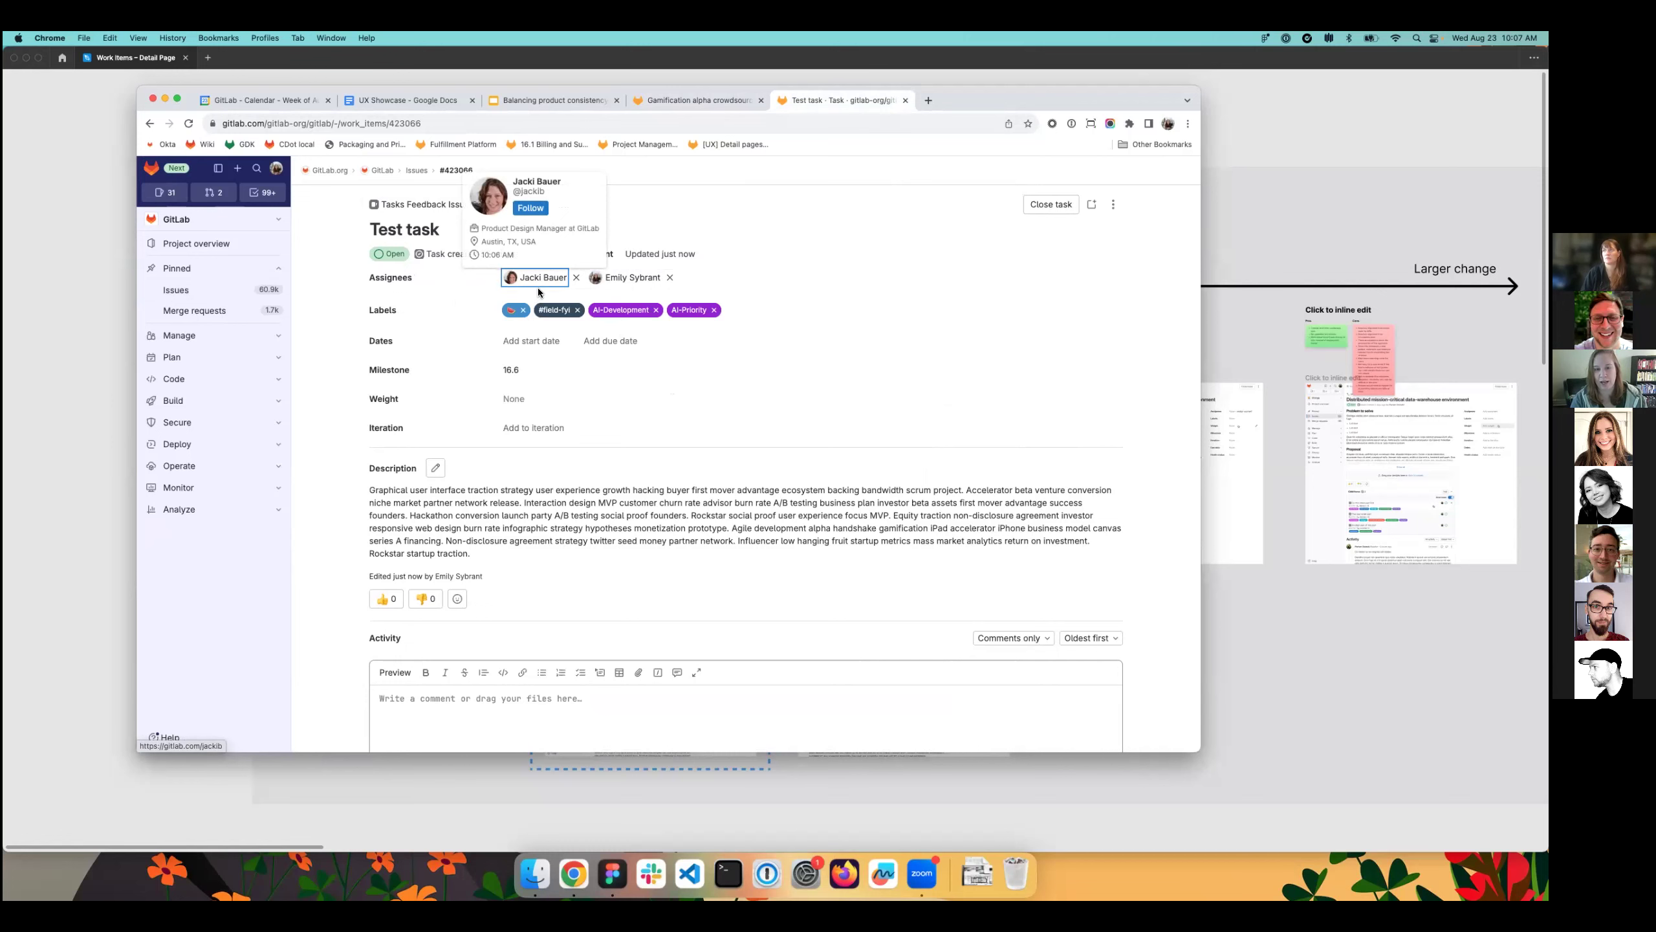
left_click(676, 289)
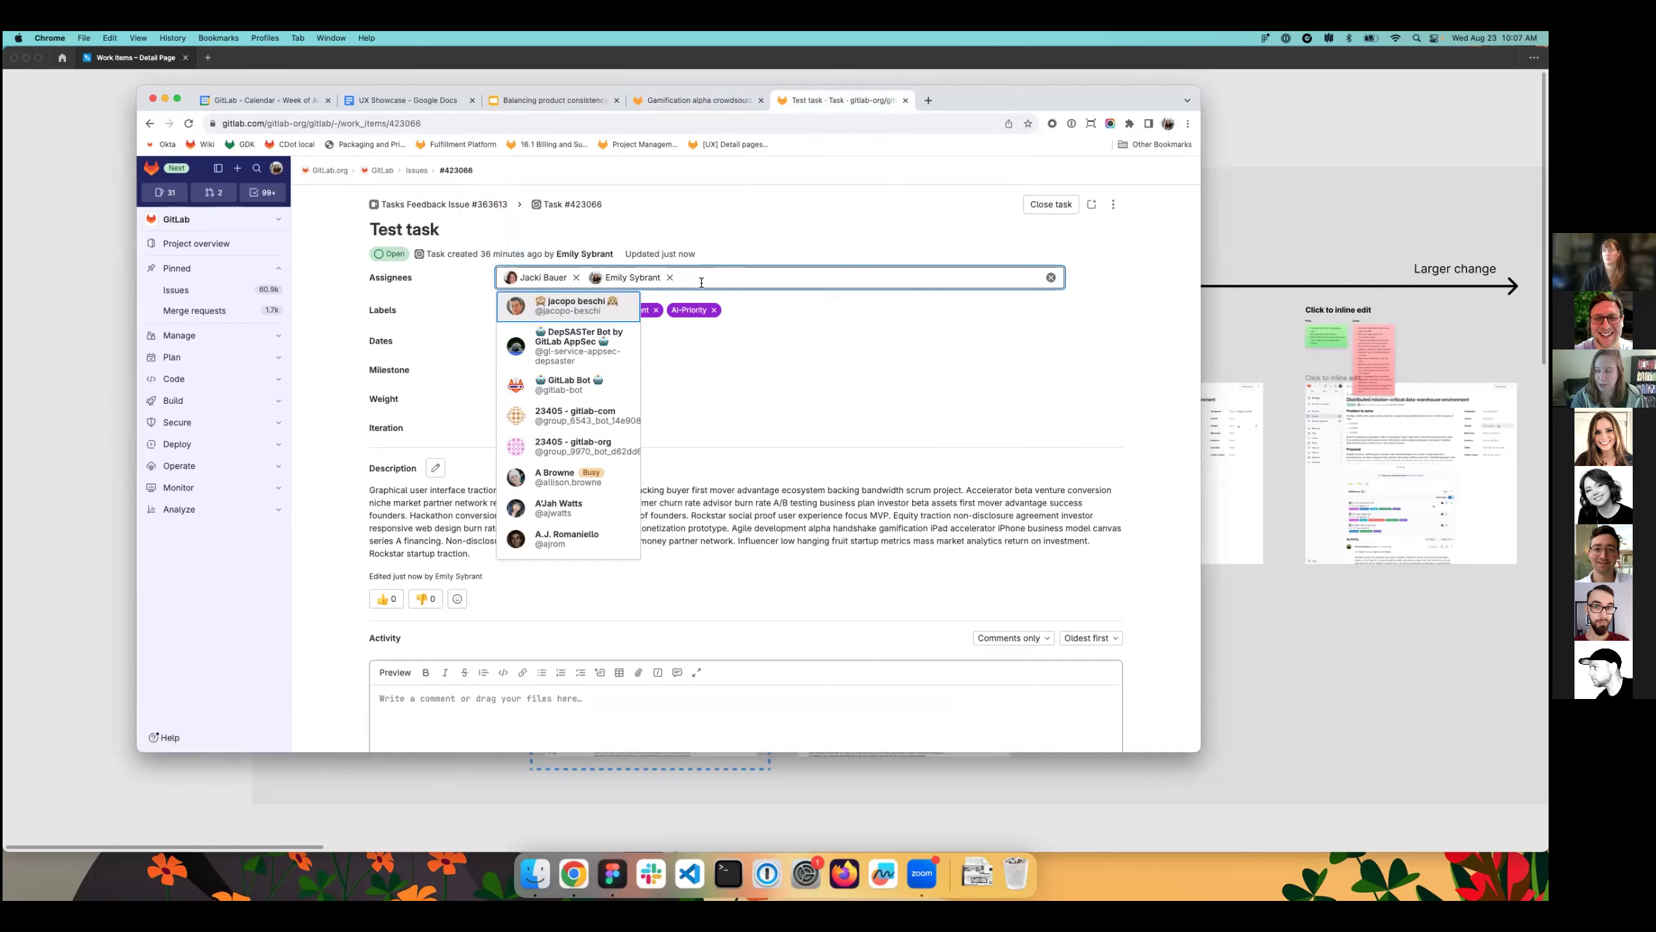
left_click(844, 381)
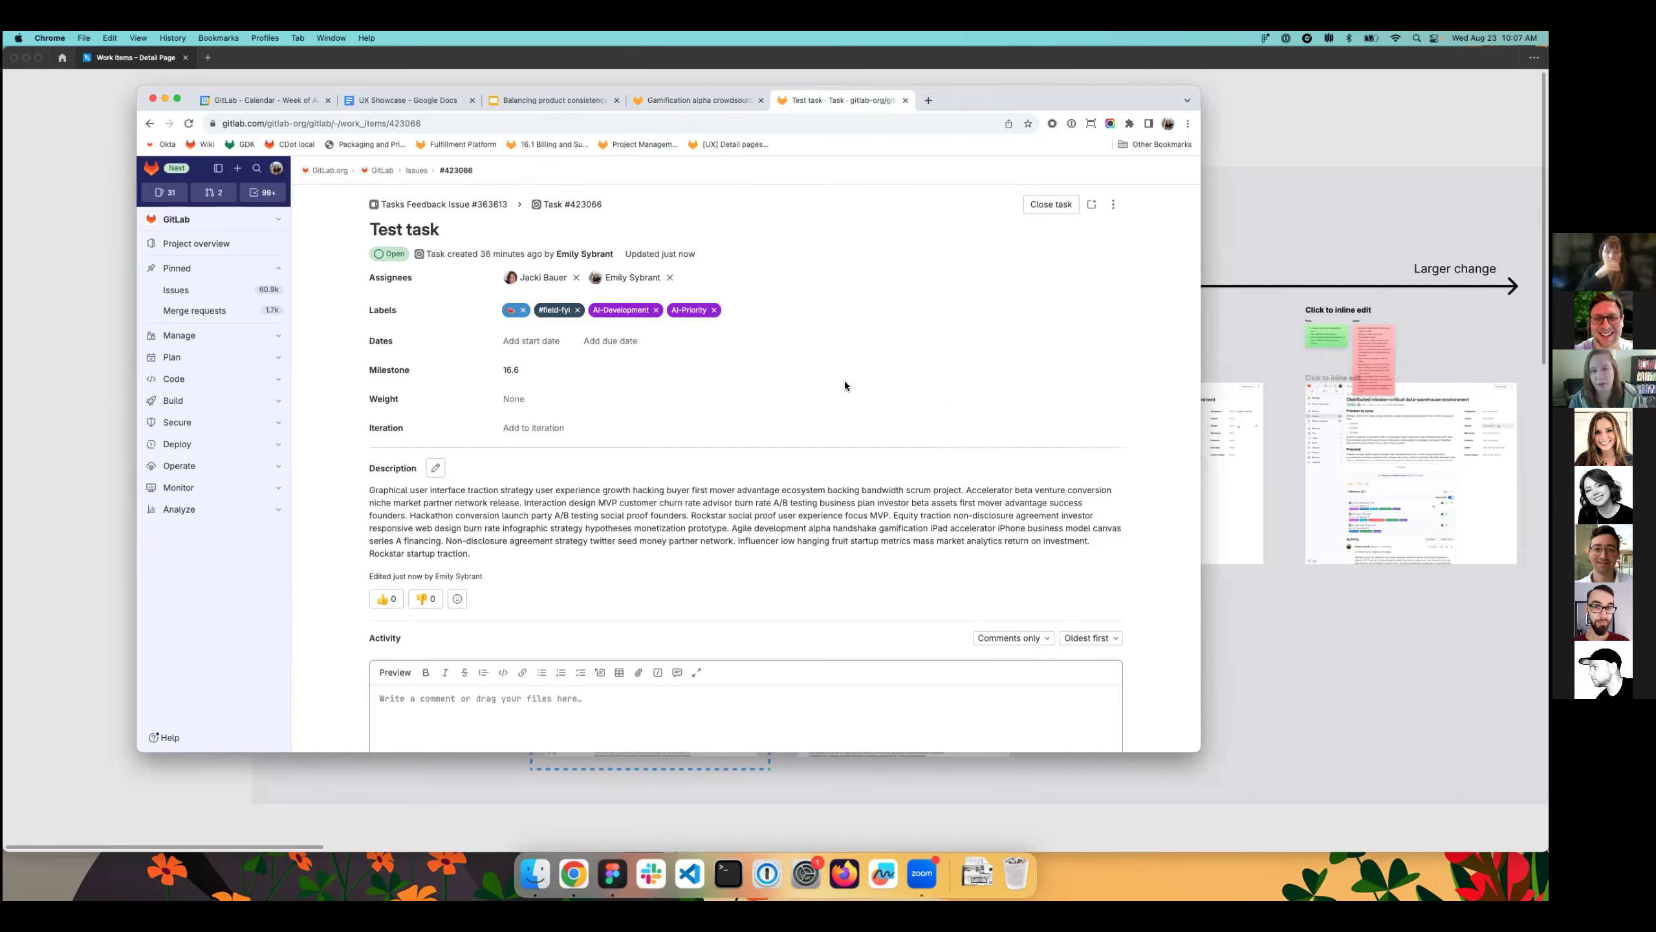
mouse_move(638, 278)
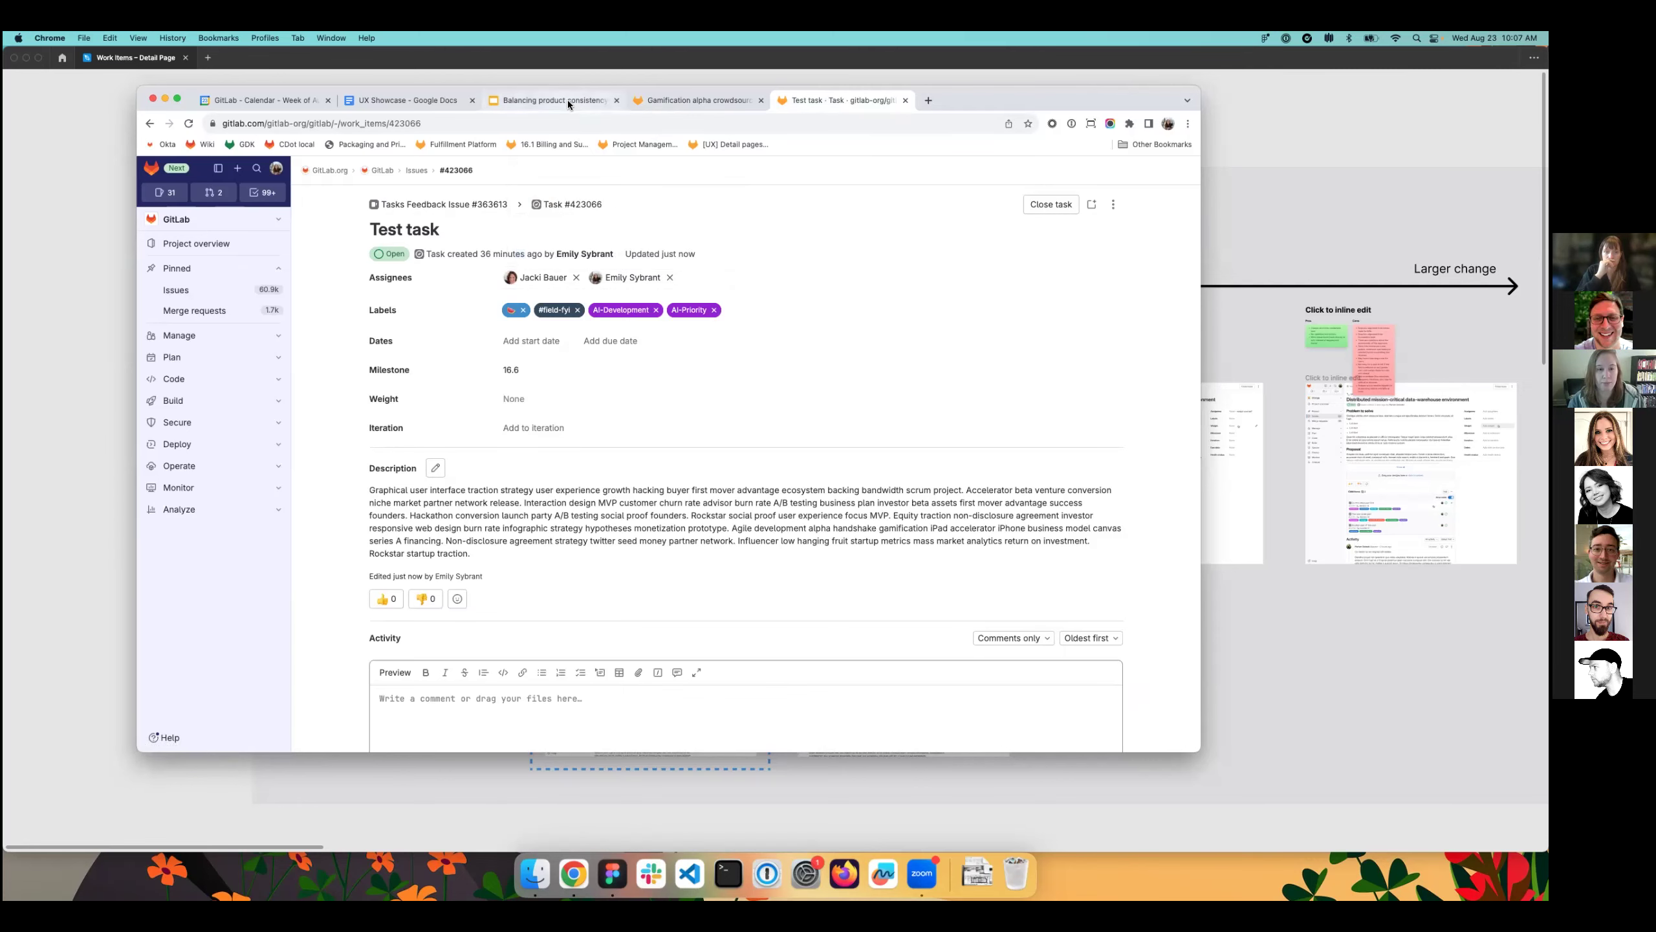
- Return to the 'Balancing product consistency' slide deck and advance to the Goals slide
left_click(534, 100)
key("Down")
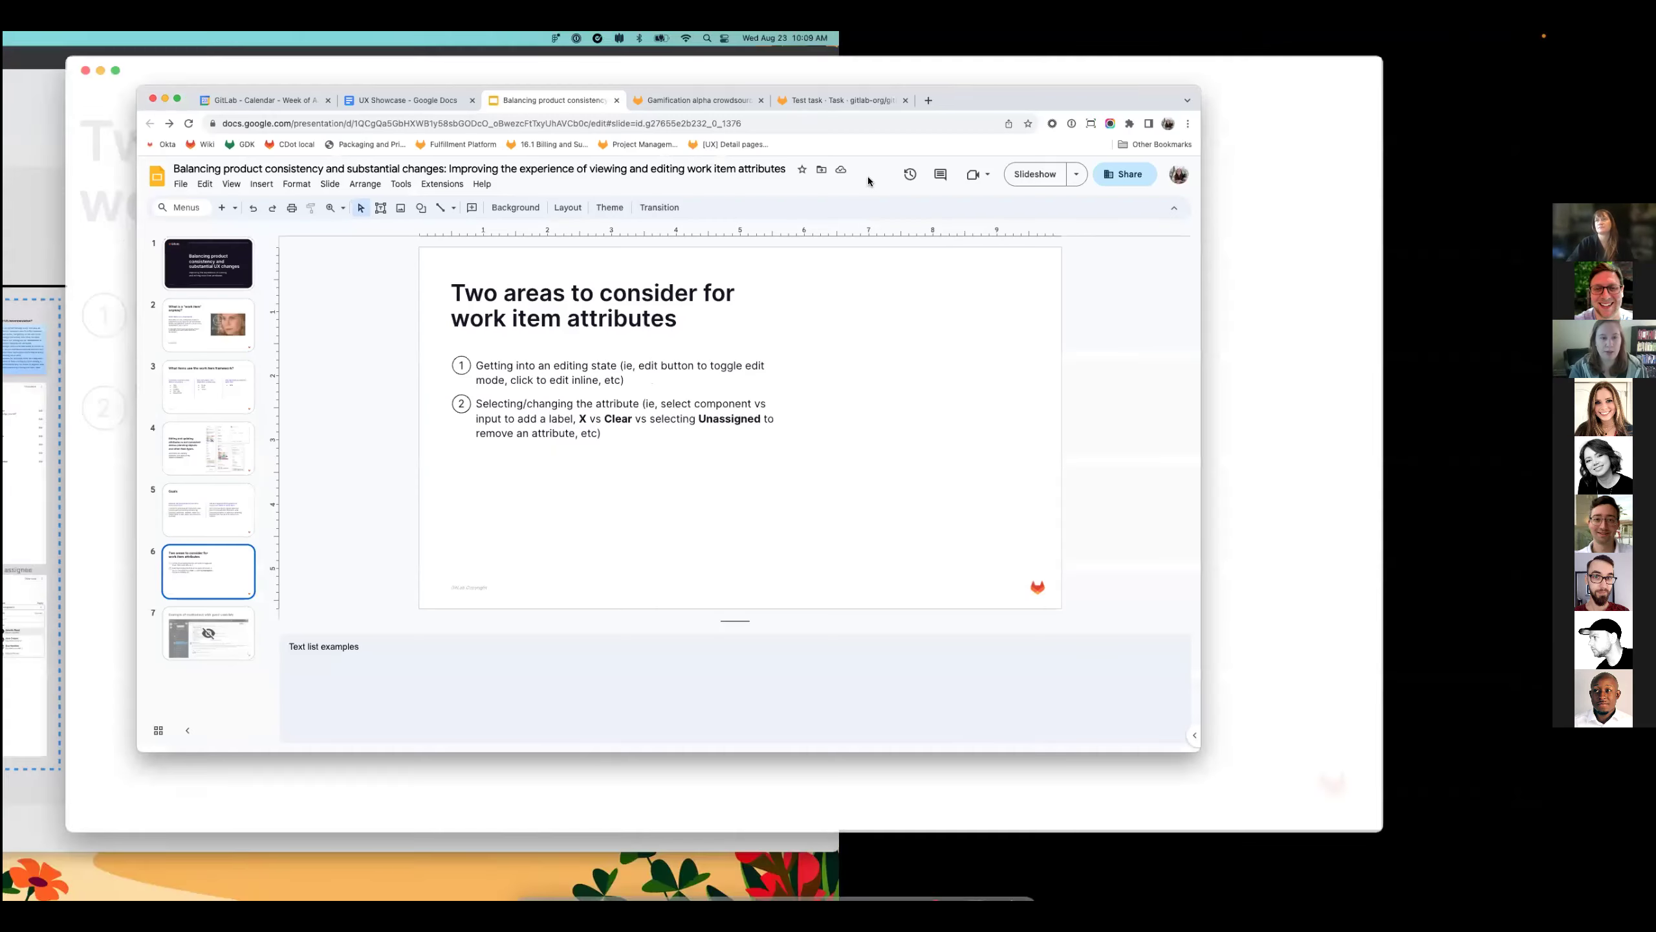
- Bring Figma forward and pan across the 'Editing sidebar attributes' board of editing-state mockups
left_click(1277, 553)
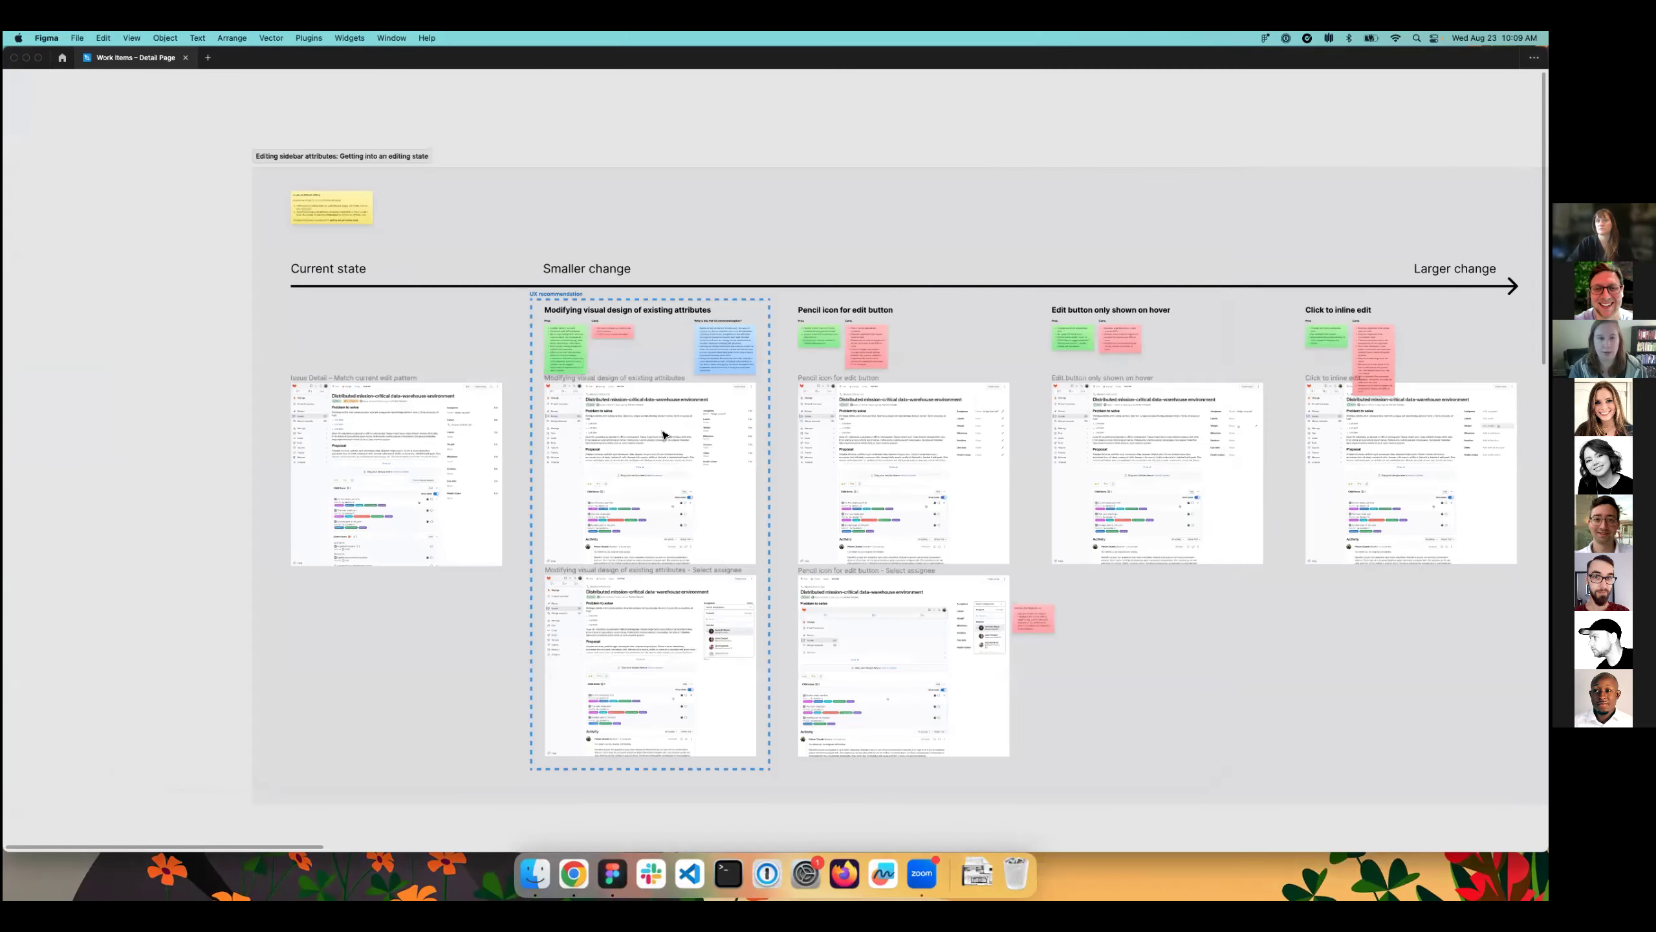
scroll(640, 417, "down", 2)
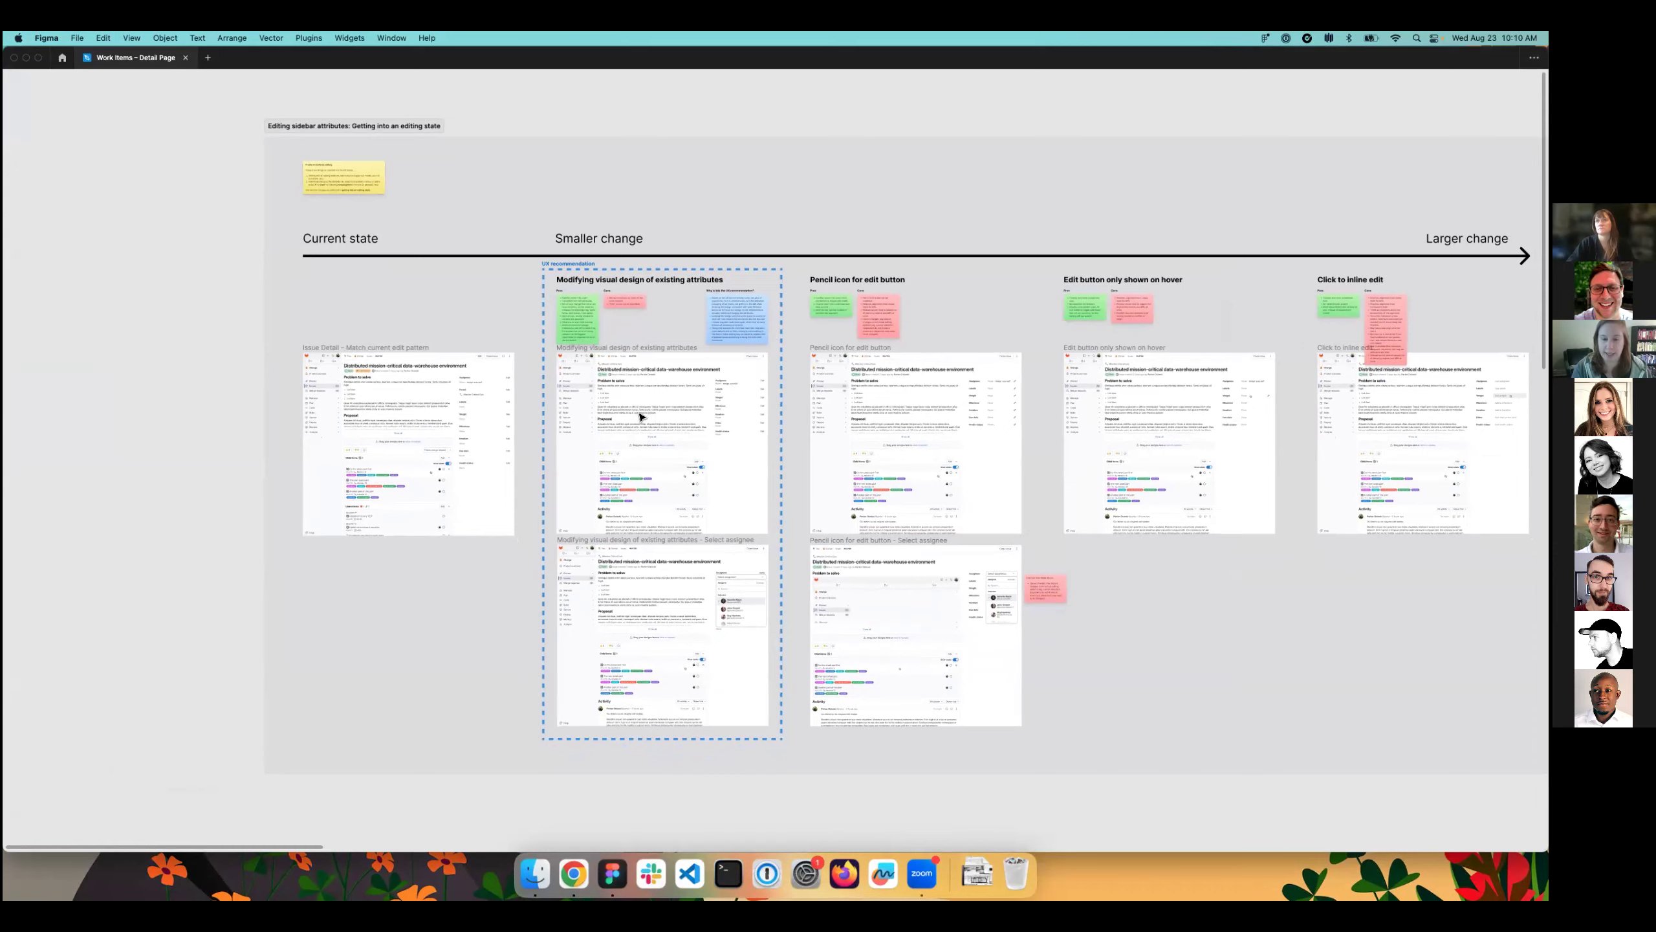
scroll(640, 417, "right", 1)
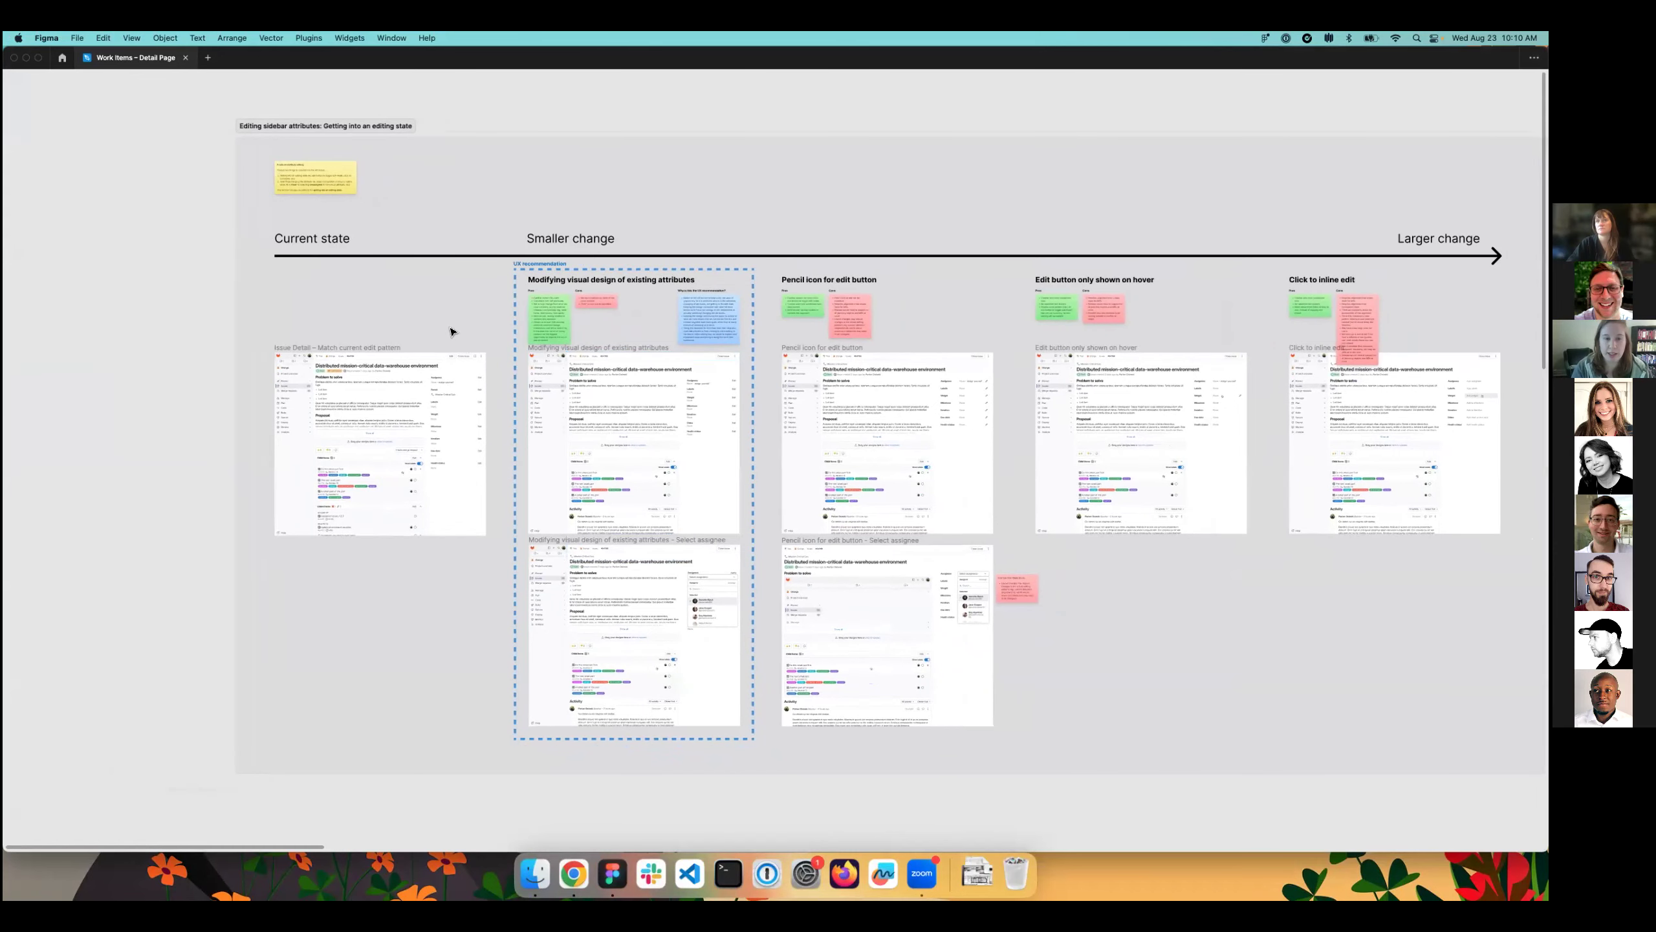
scroll(443, 330, "right", 5)
scroll(444, 330, "left", 2)
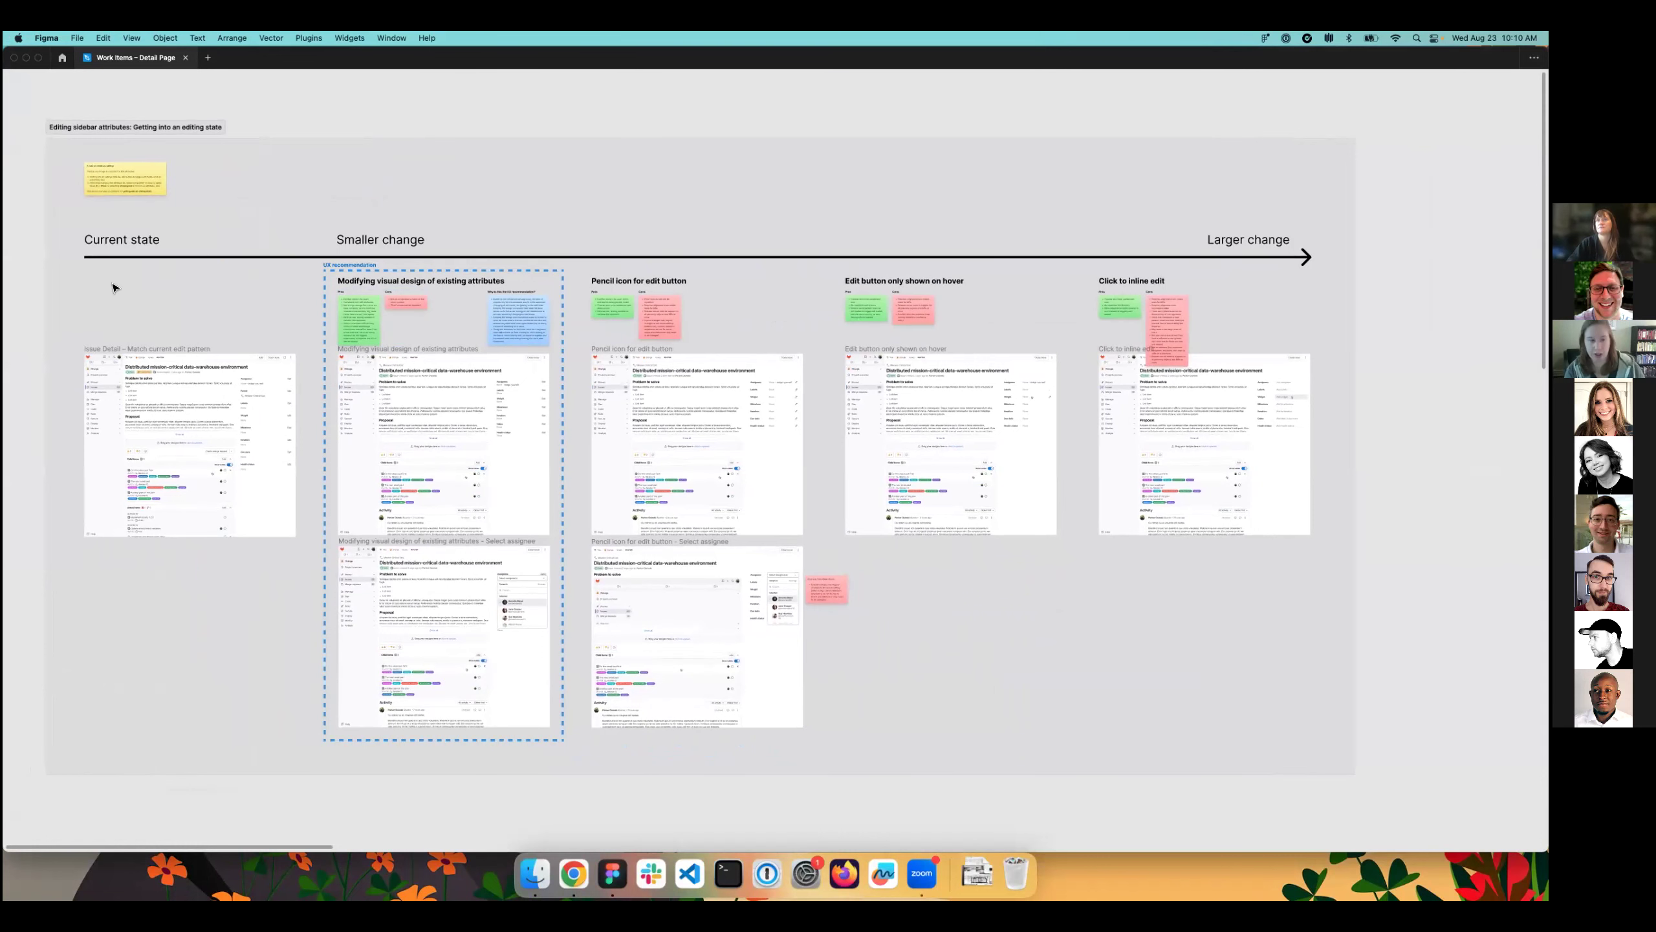
scroll(134, 289, "left", 6)
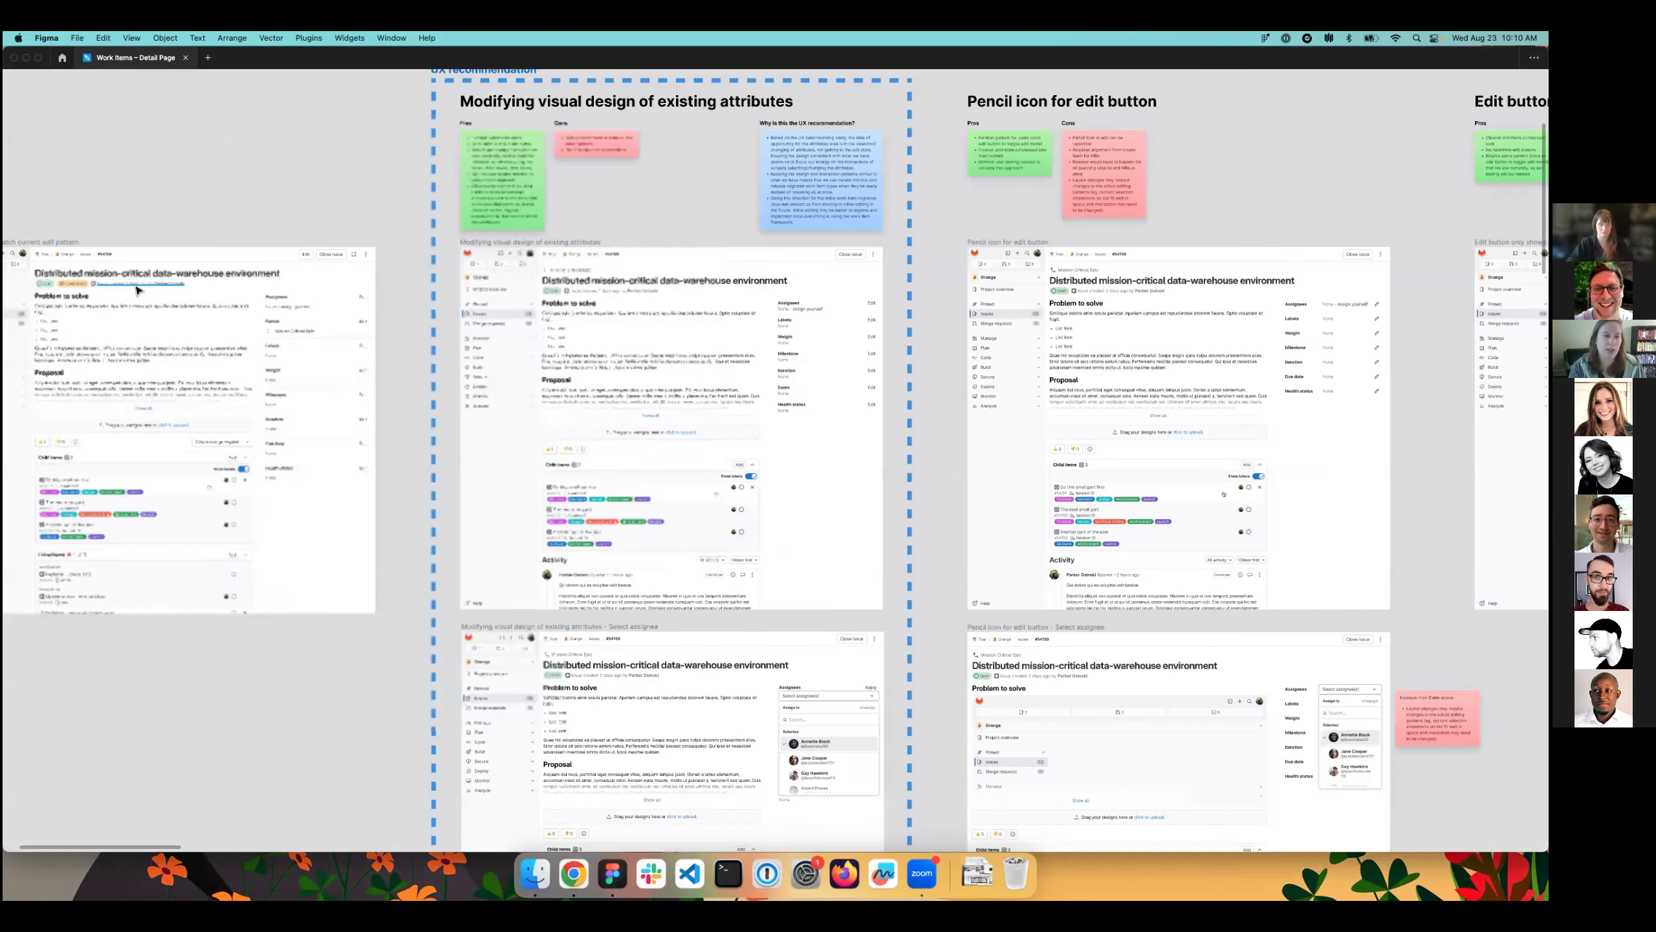
- Zoom in on the current-state mockup, then pan right to the 'Pencil icon for edit button' frame
key("super+equal")
scroll(536, 314, "left", 8)
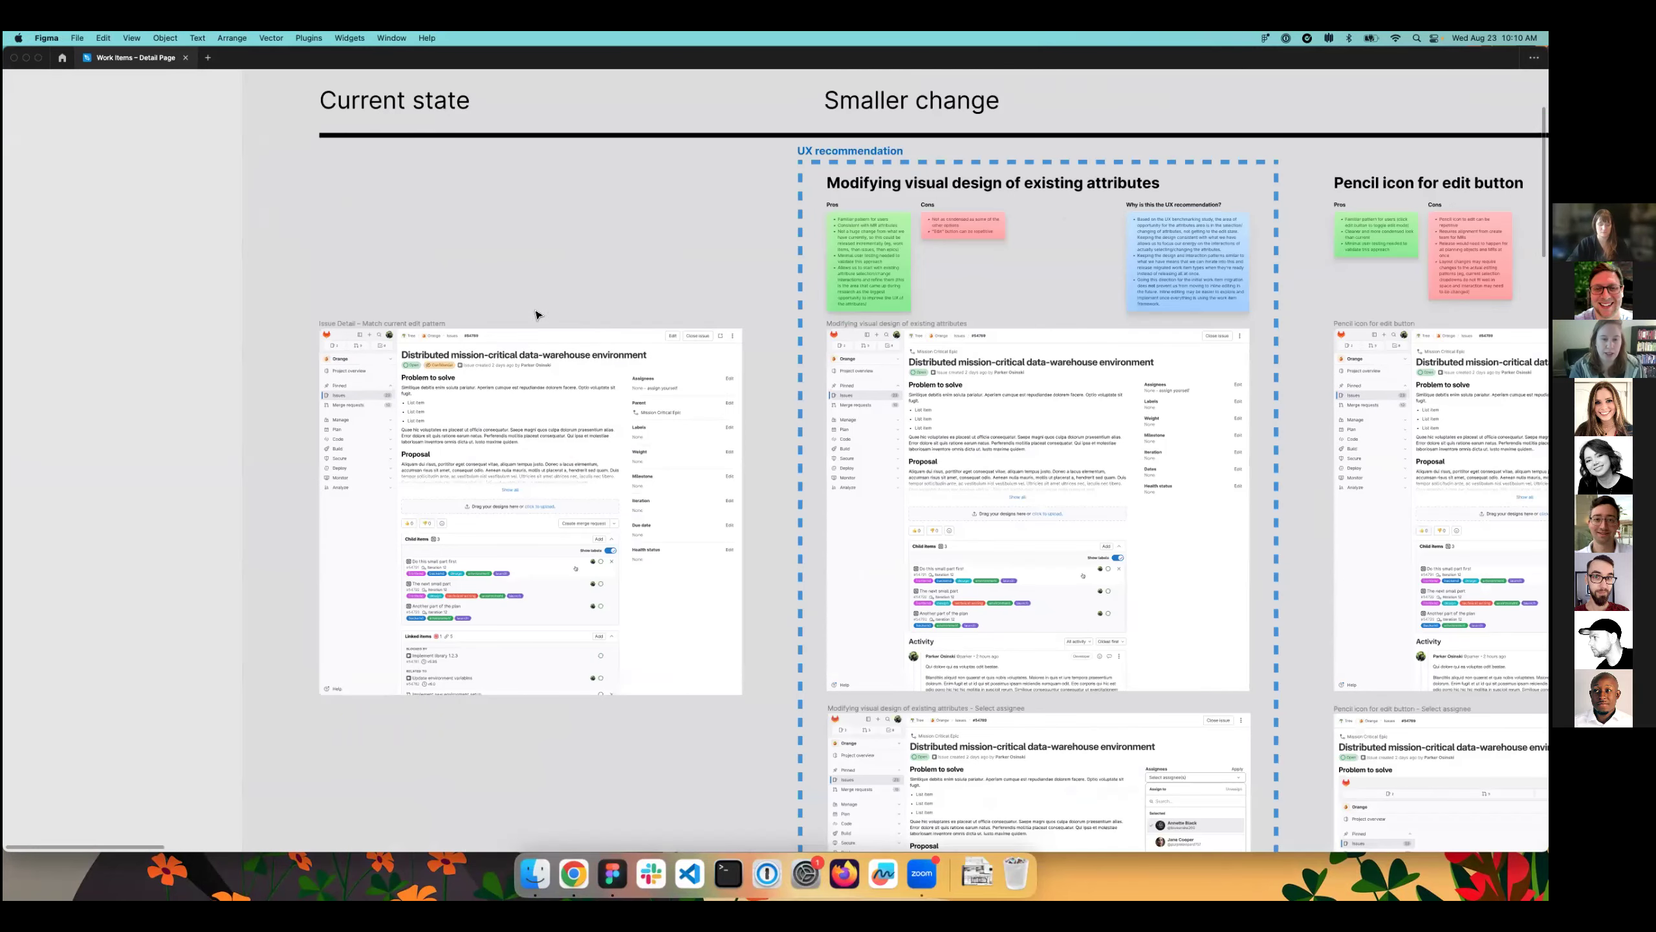
key("super+equal")
scroll(711, 345, "left", 3)
scroll(711, 345, "up", 1)
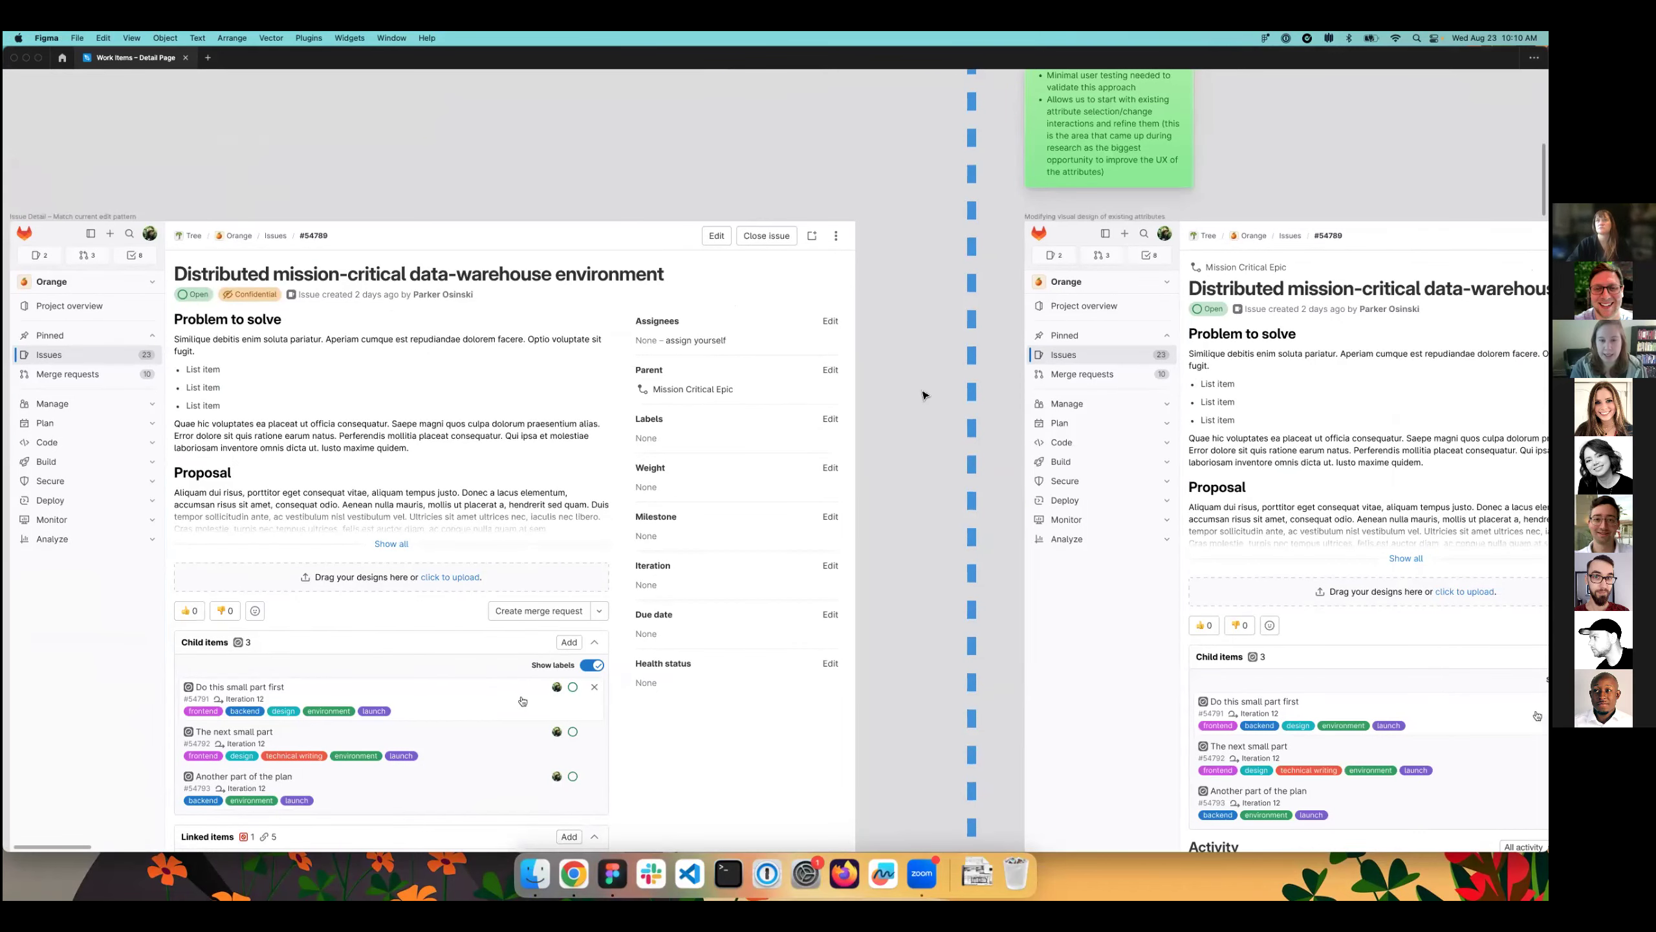
scroll(874, 431, "down", 3)
scroll(874, 431, "left", 3)
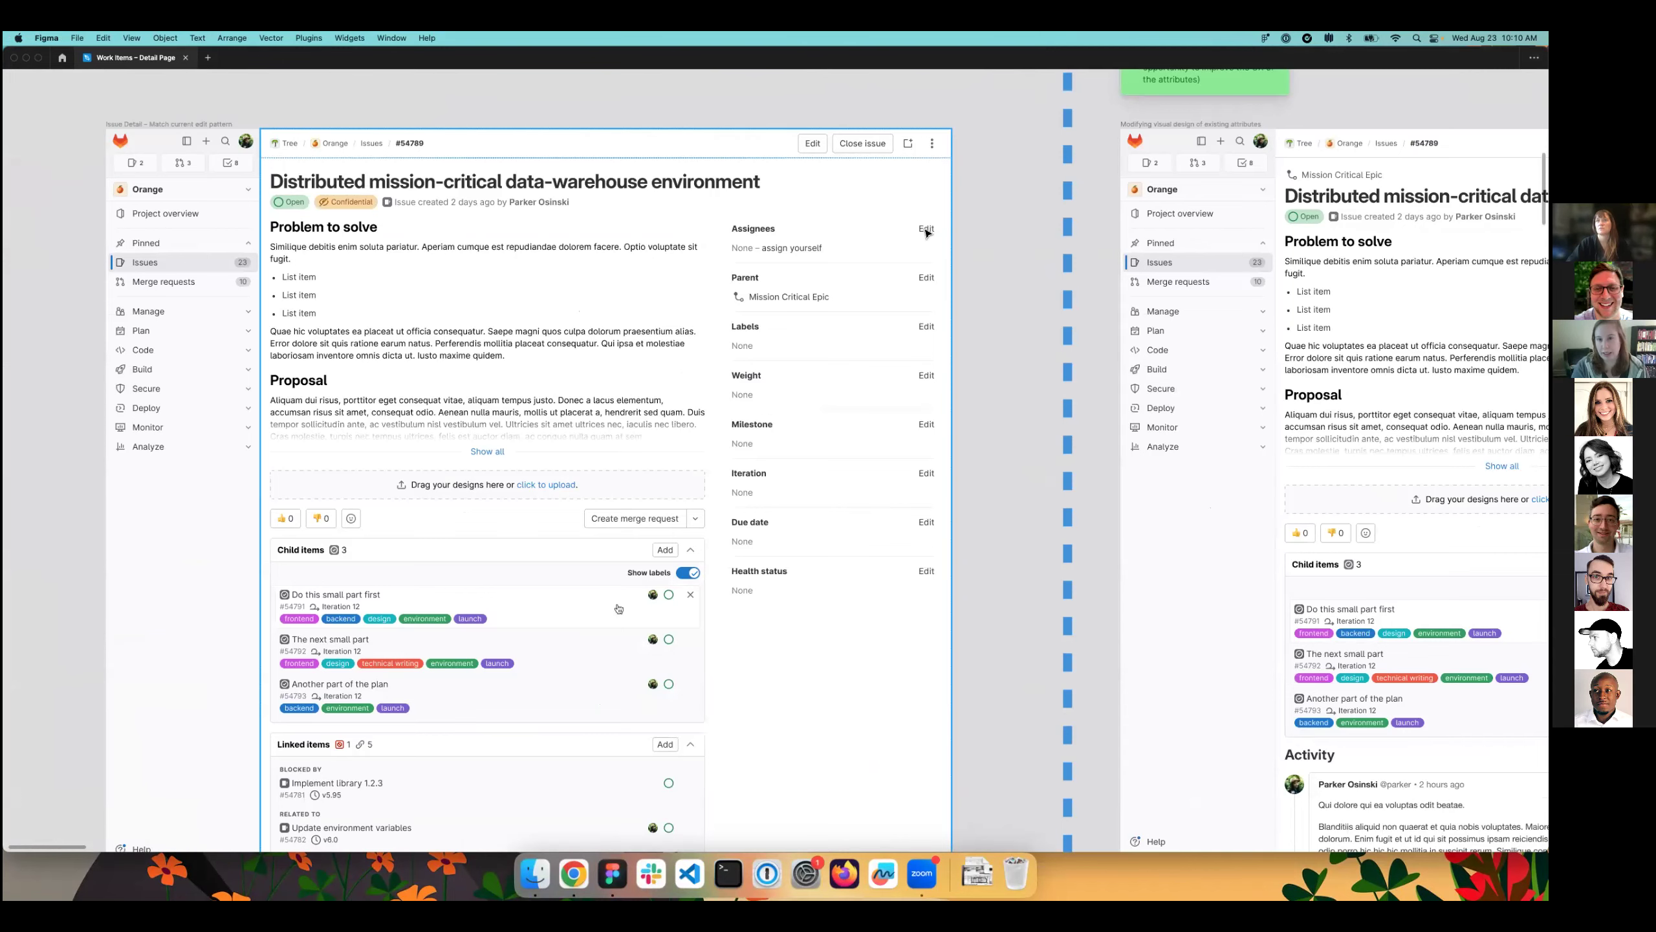
scroll(926, 232, "right", 5)
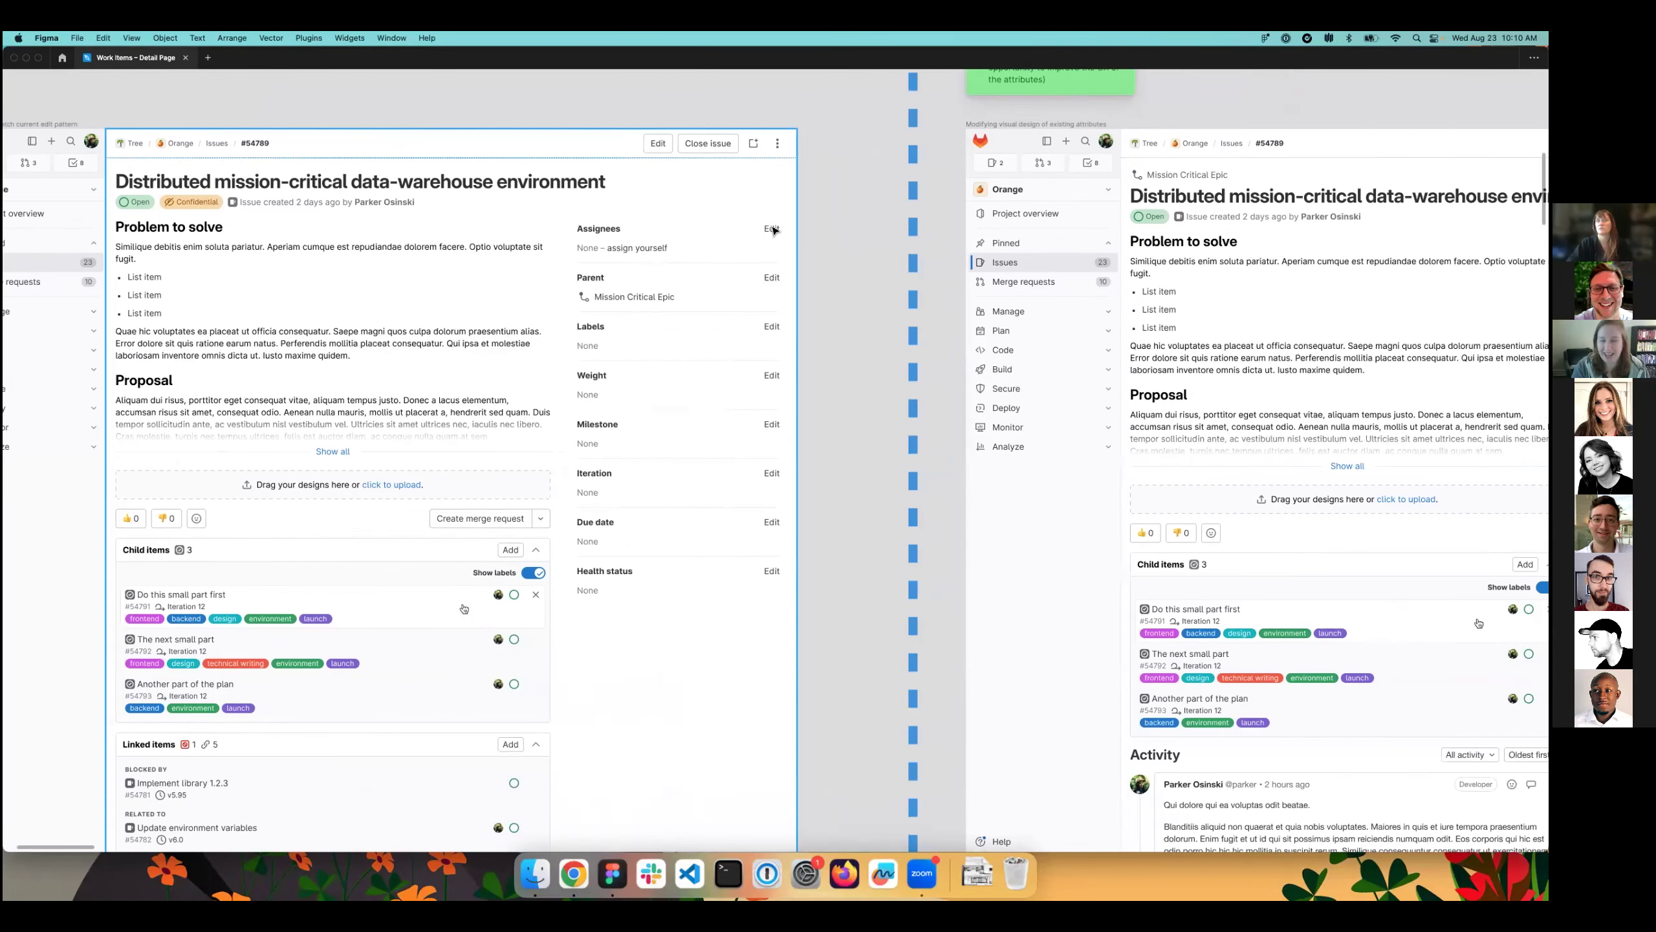
scroll(773, 229, "right", 20)
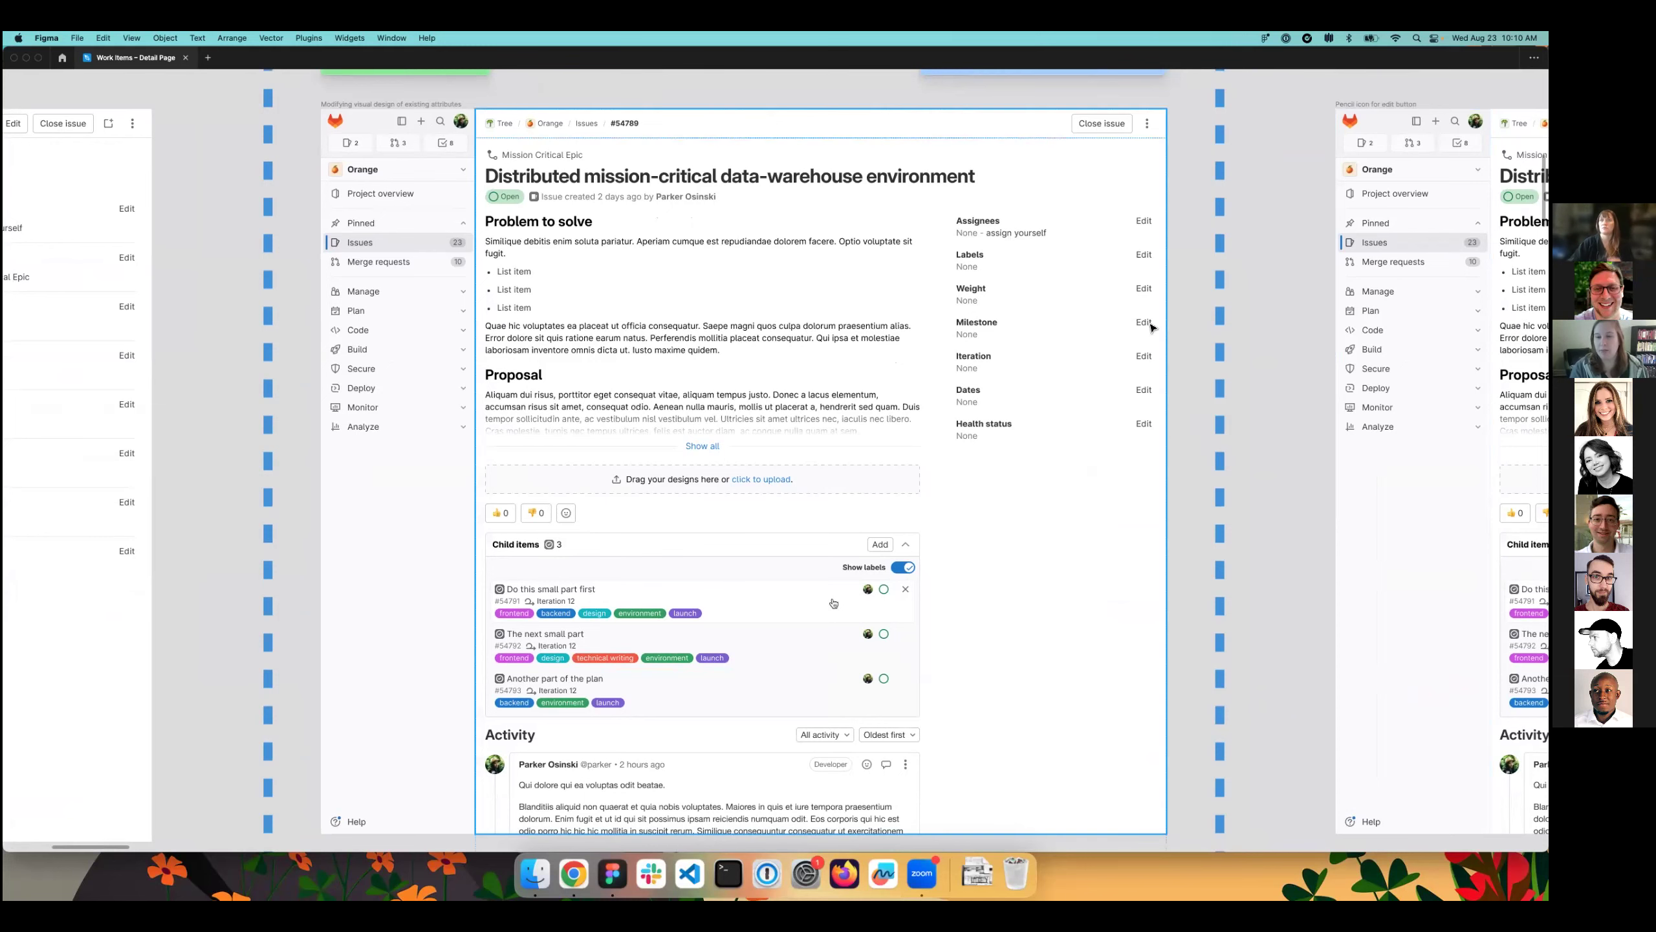
scroll(1068, 405, "right", 5)
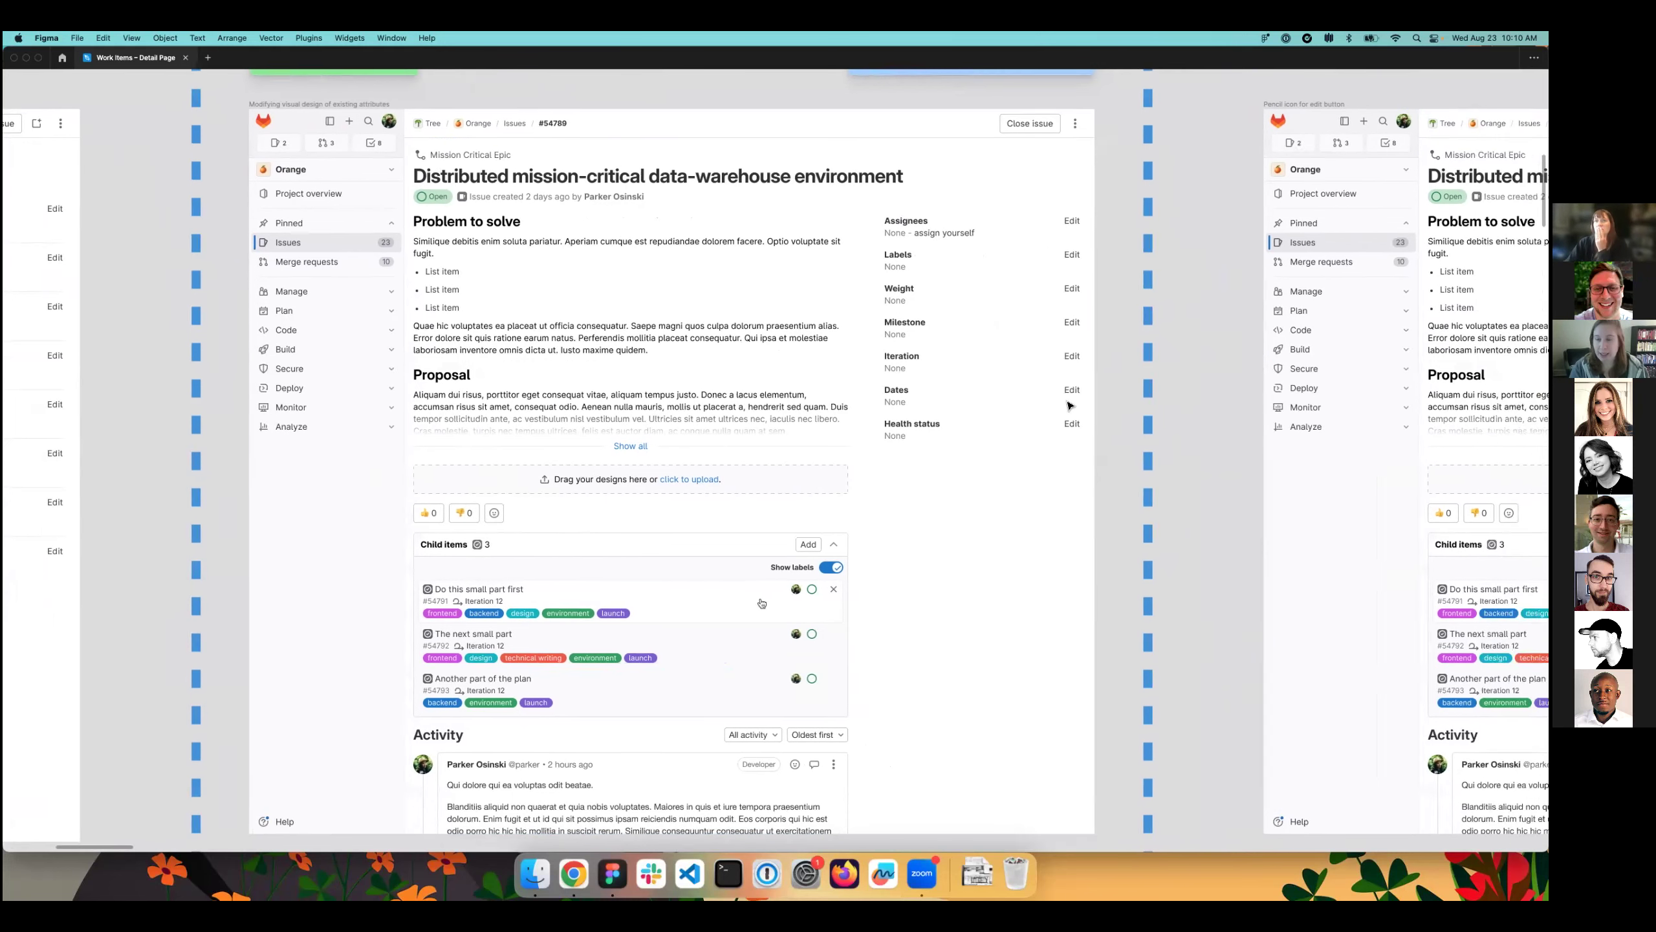
scroll(840, 477, "up", 1)
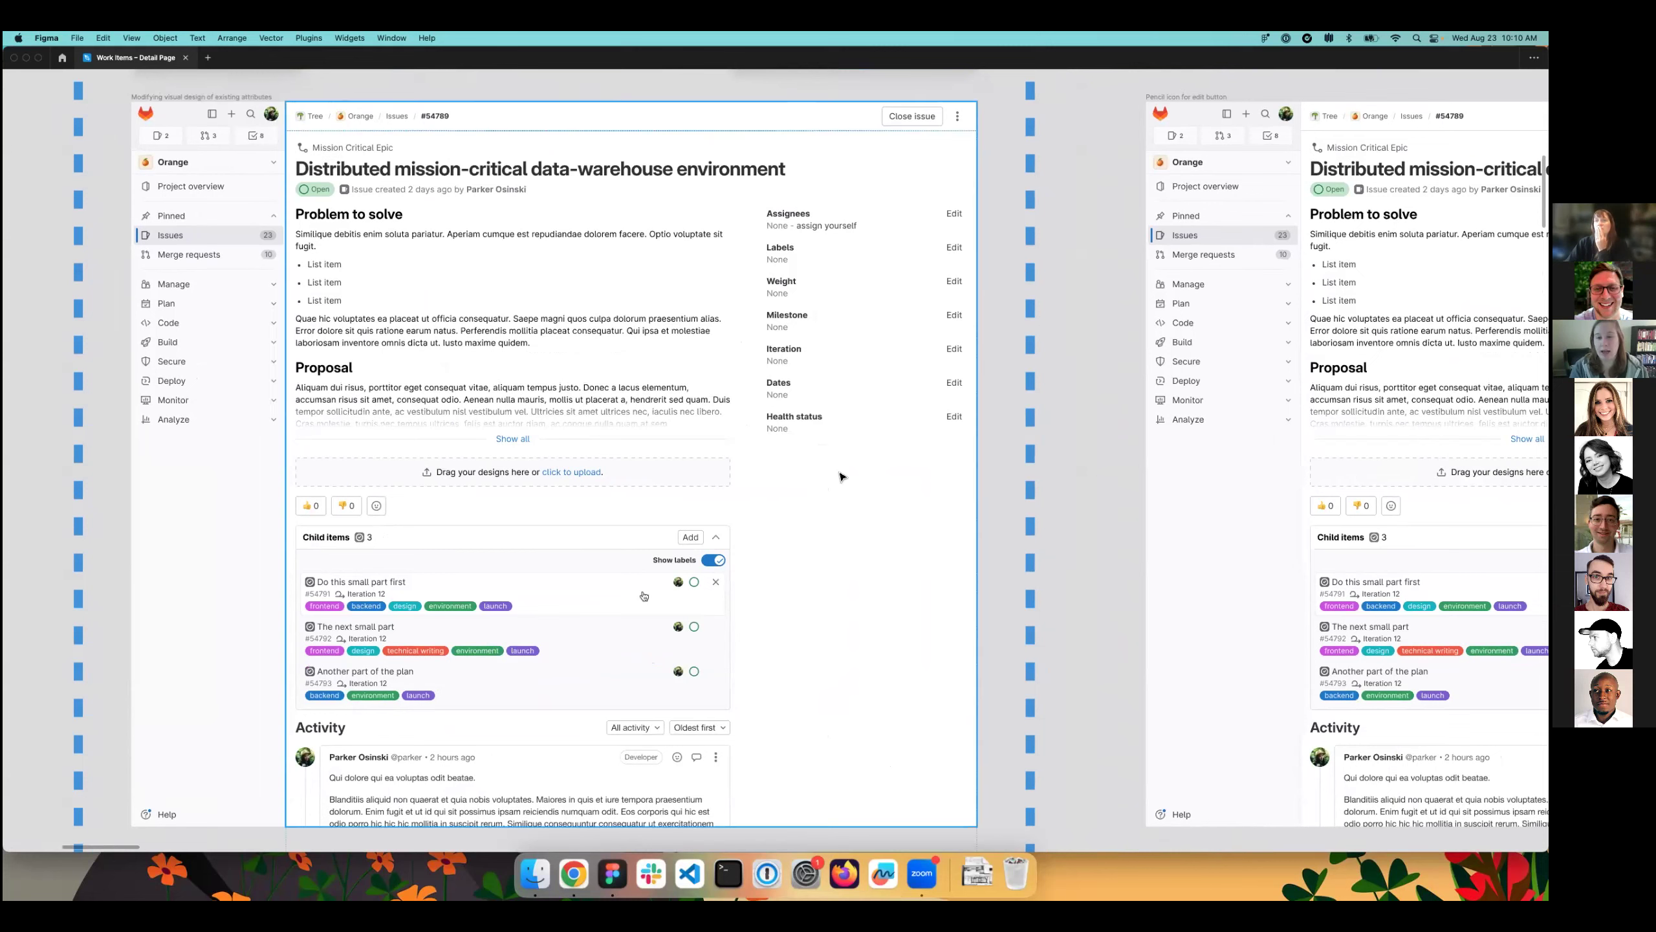
scroll(840, 470, "right", 2)
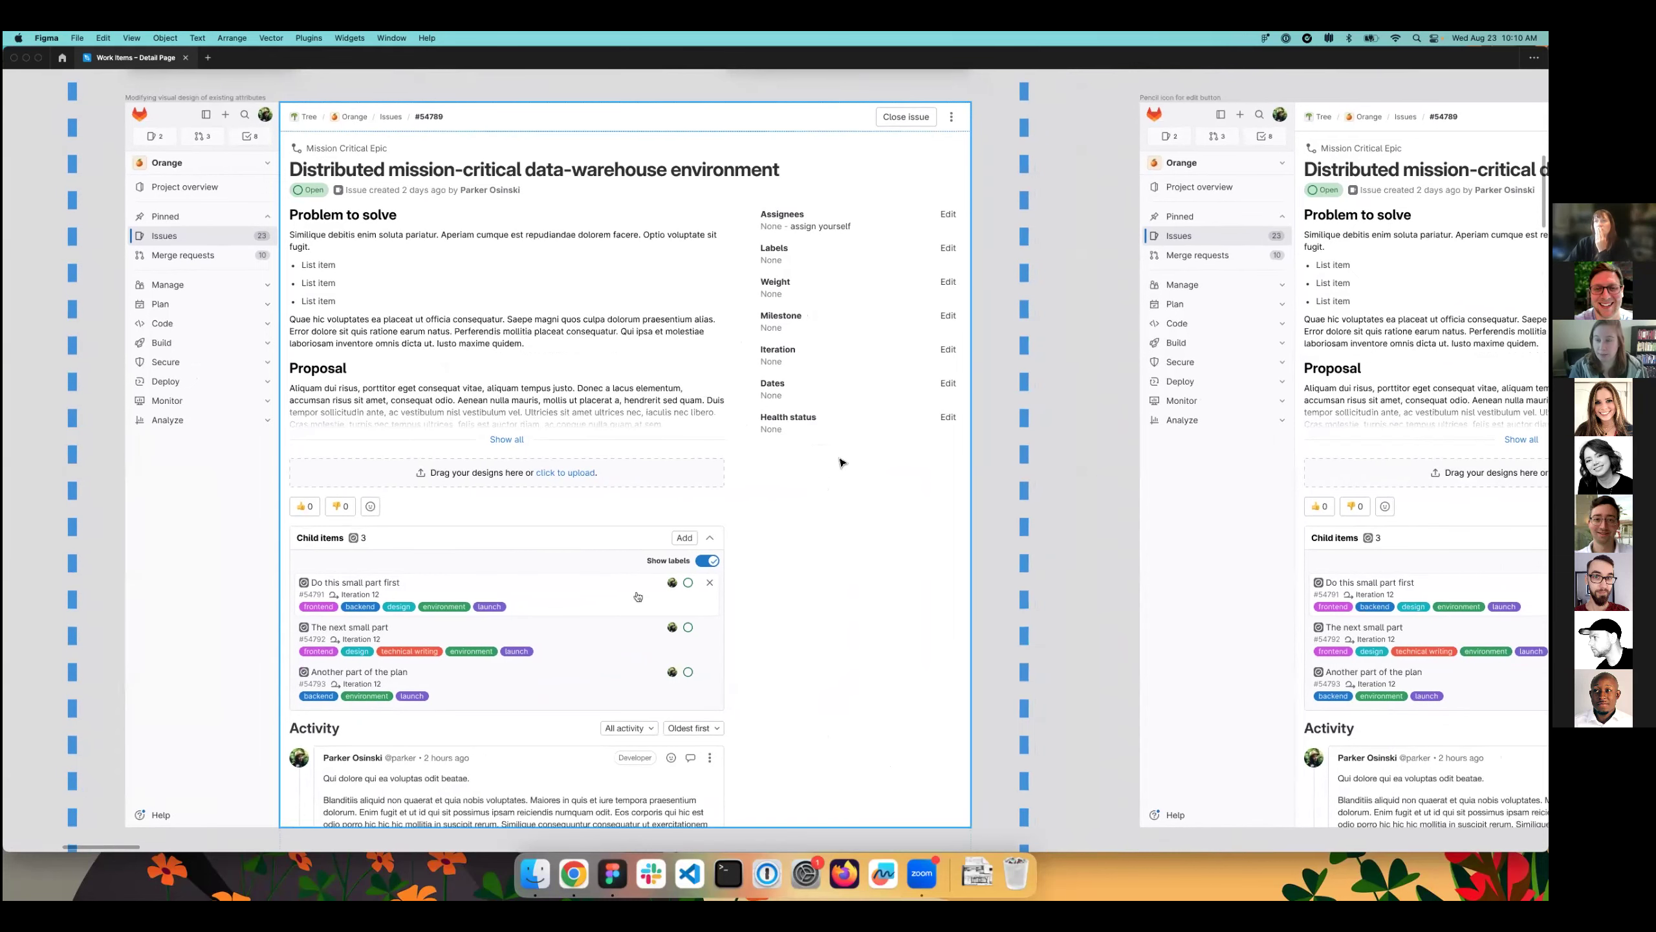
scroll(839, 462, "right", 19)
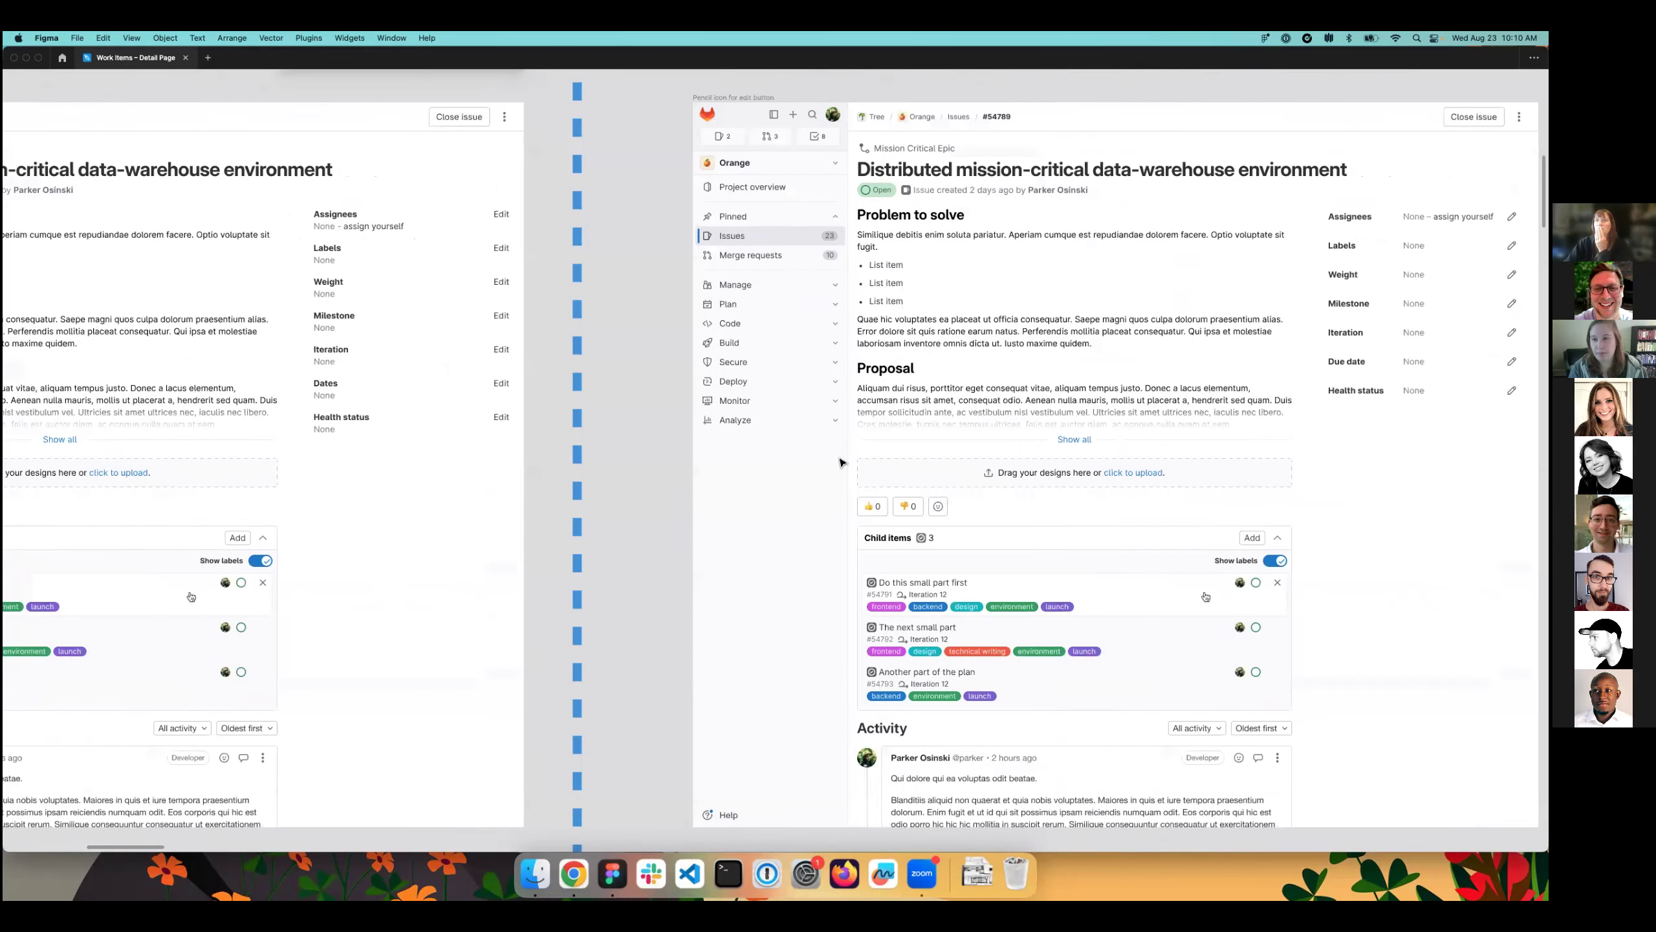
- Pan through the 'Edit button only shown on hover' and 'Click to inline edit' mockups
scroll(840, 462, "right", 3)
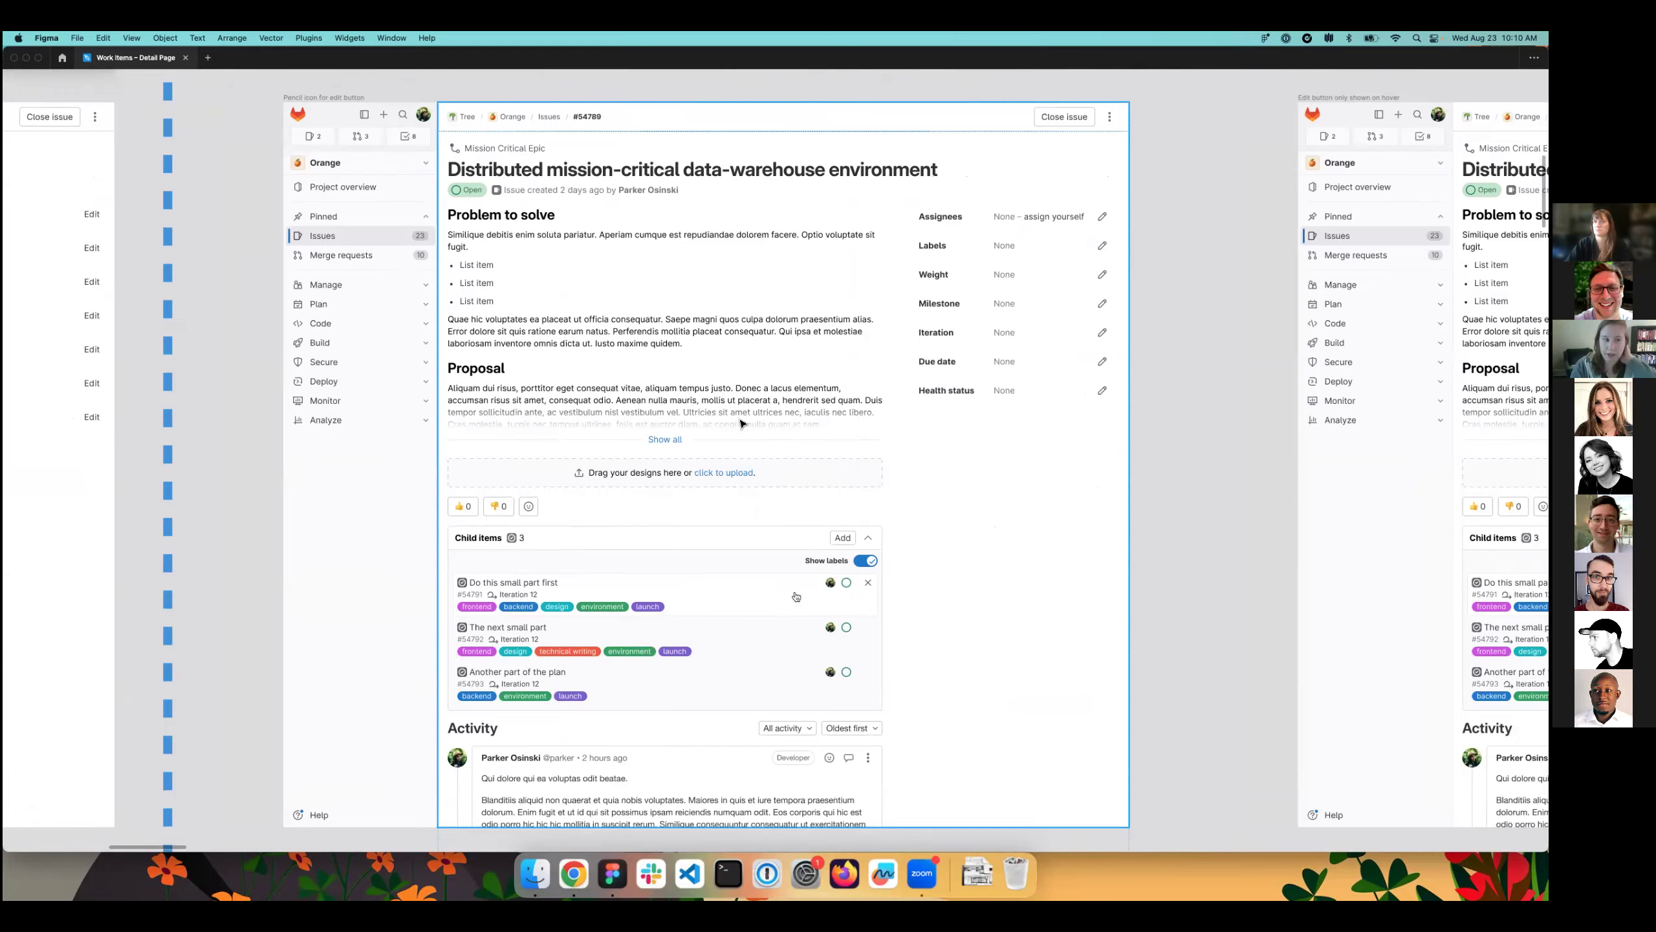
scroll(839, 462, "left", 12)
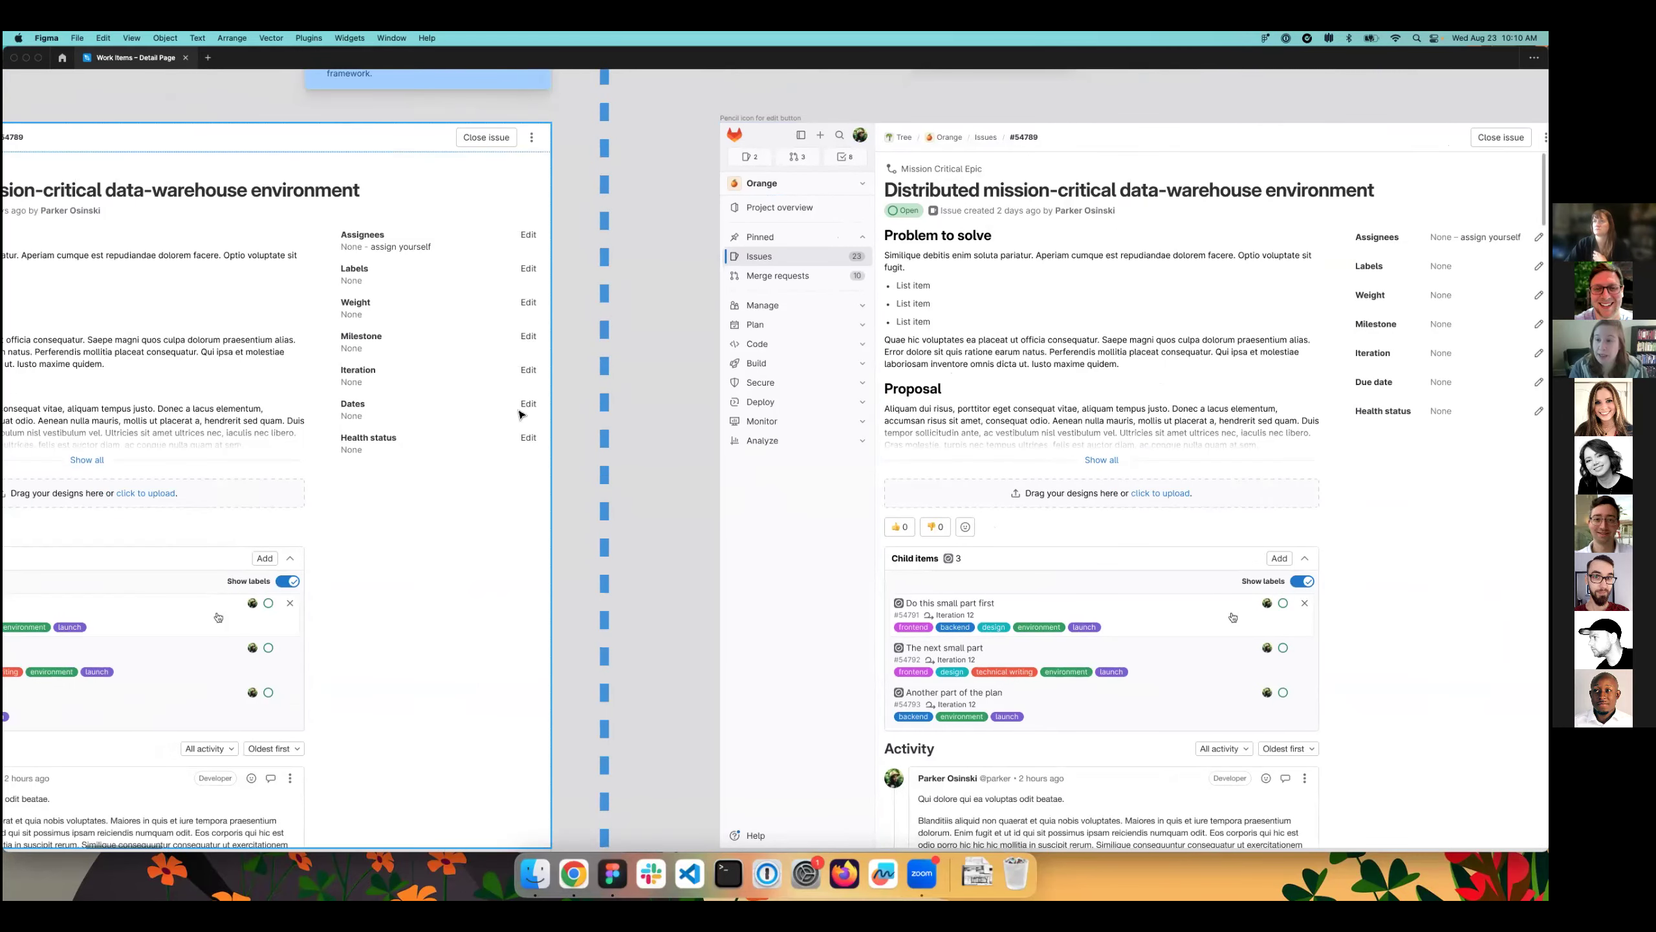
scroll(519, 415, "right", 12)
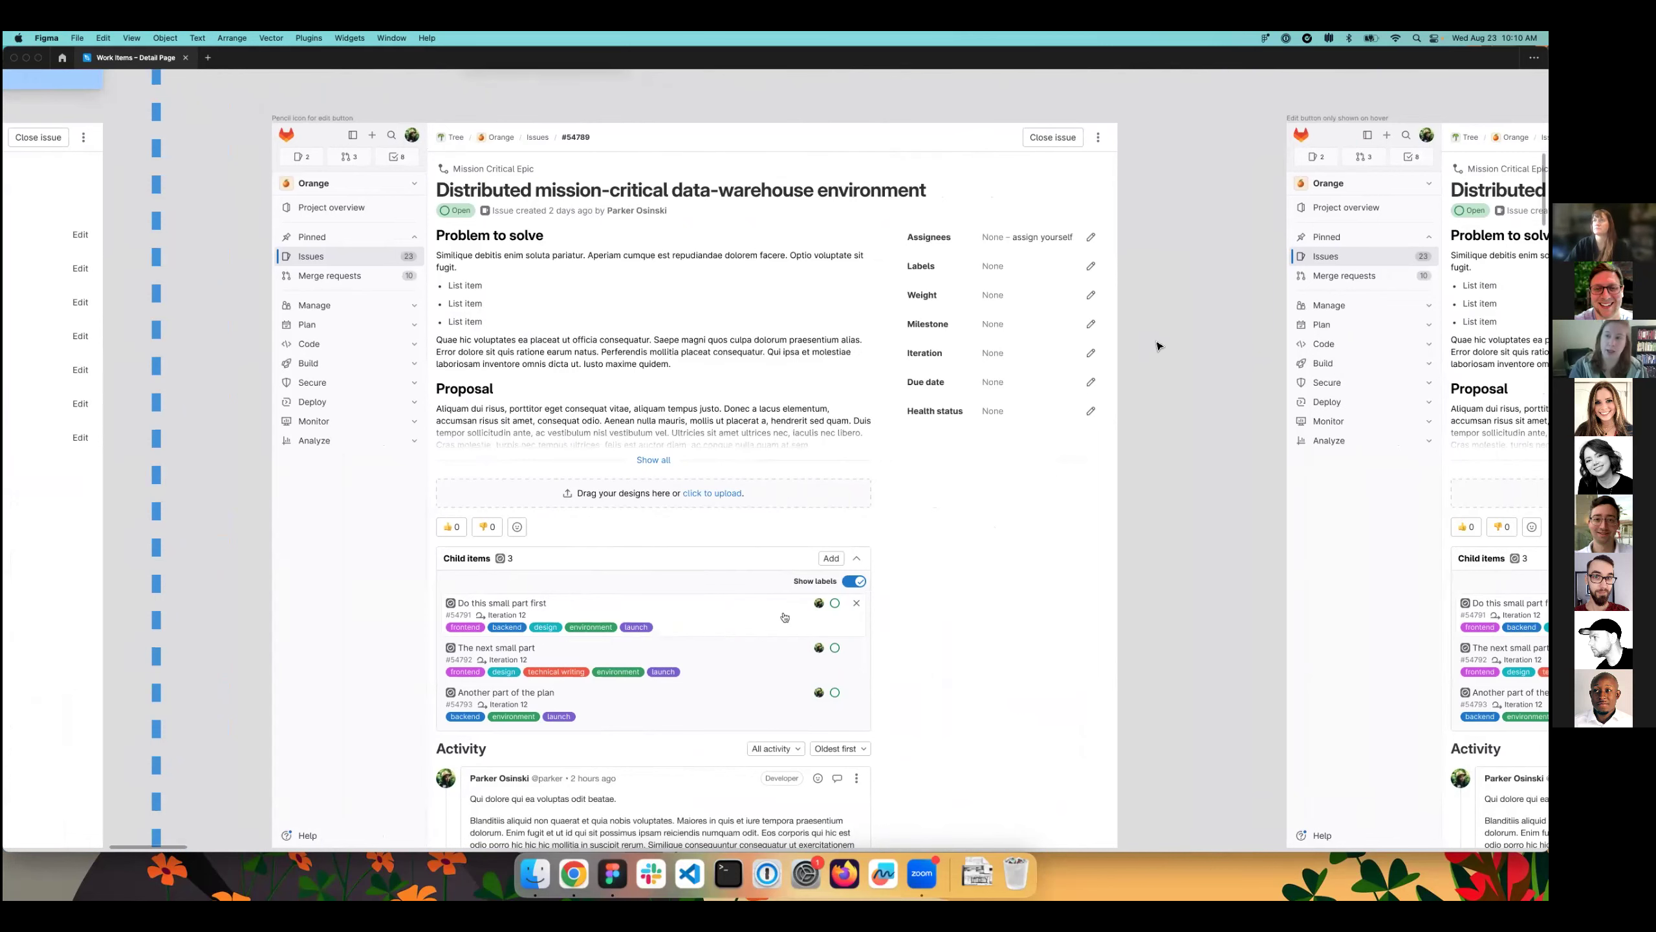
scroll(1132, 269, "right", 10)
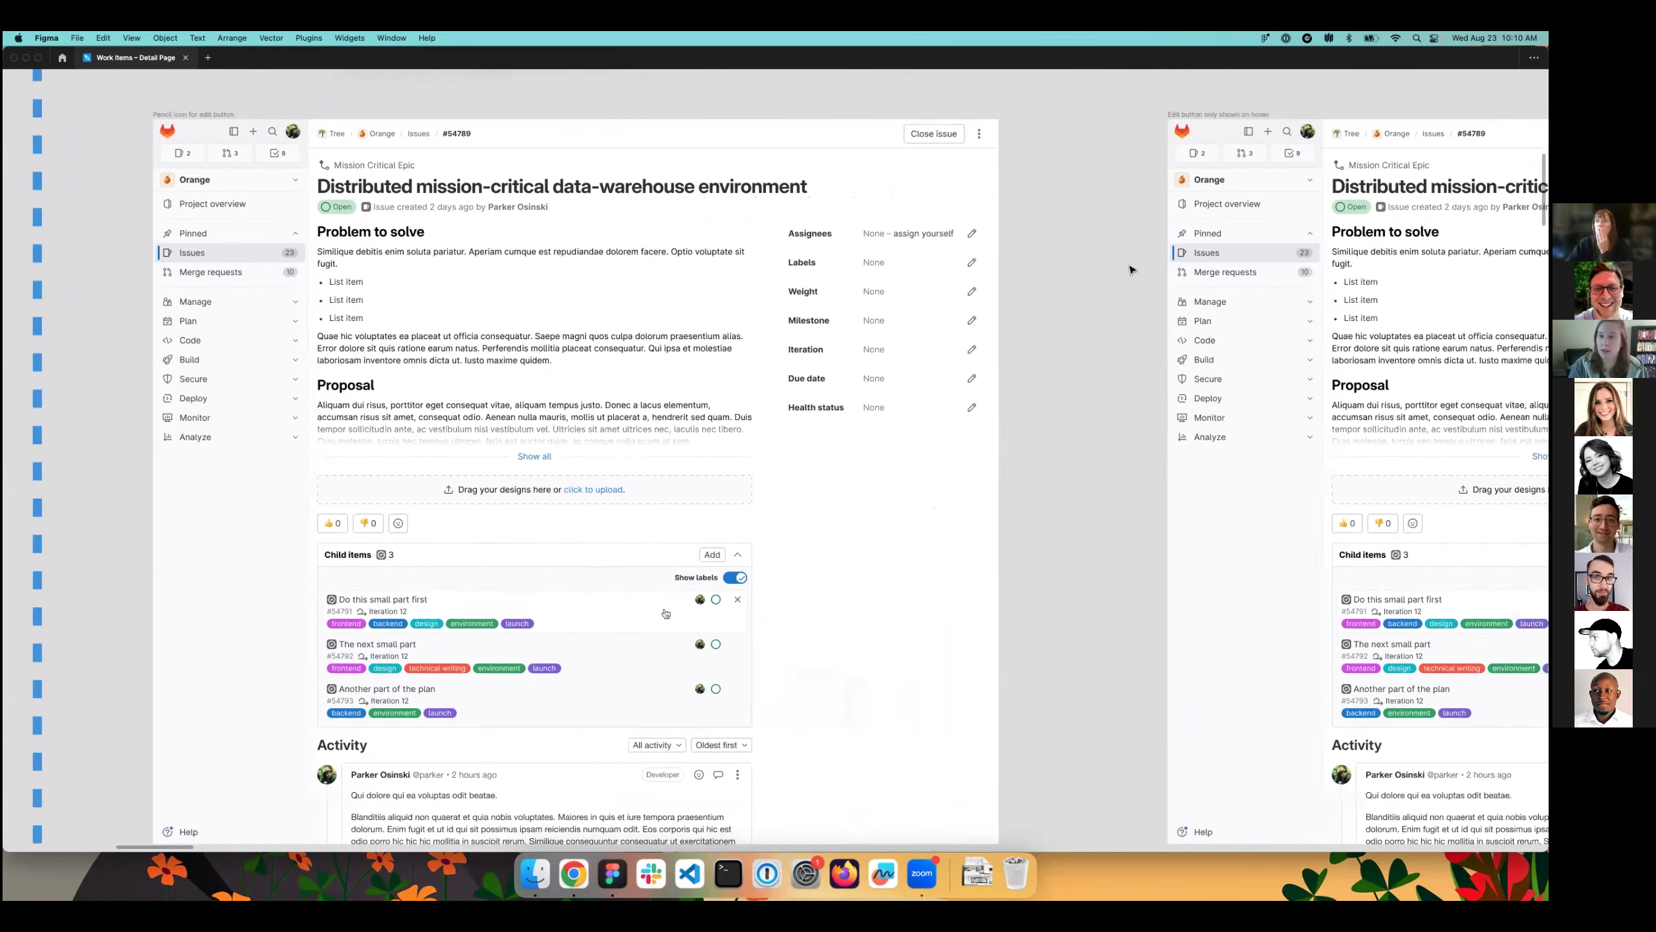
scroll(1132, 269, "right", 20)
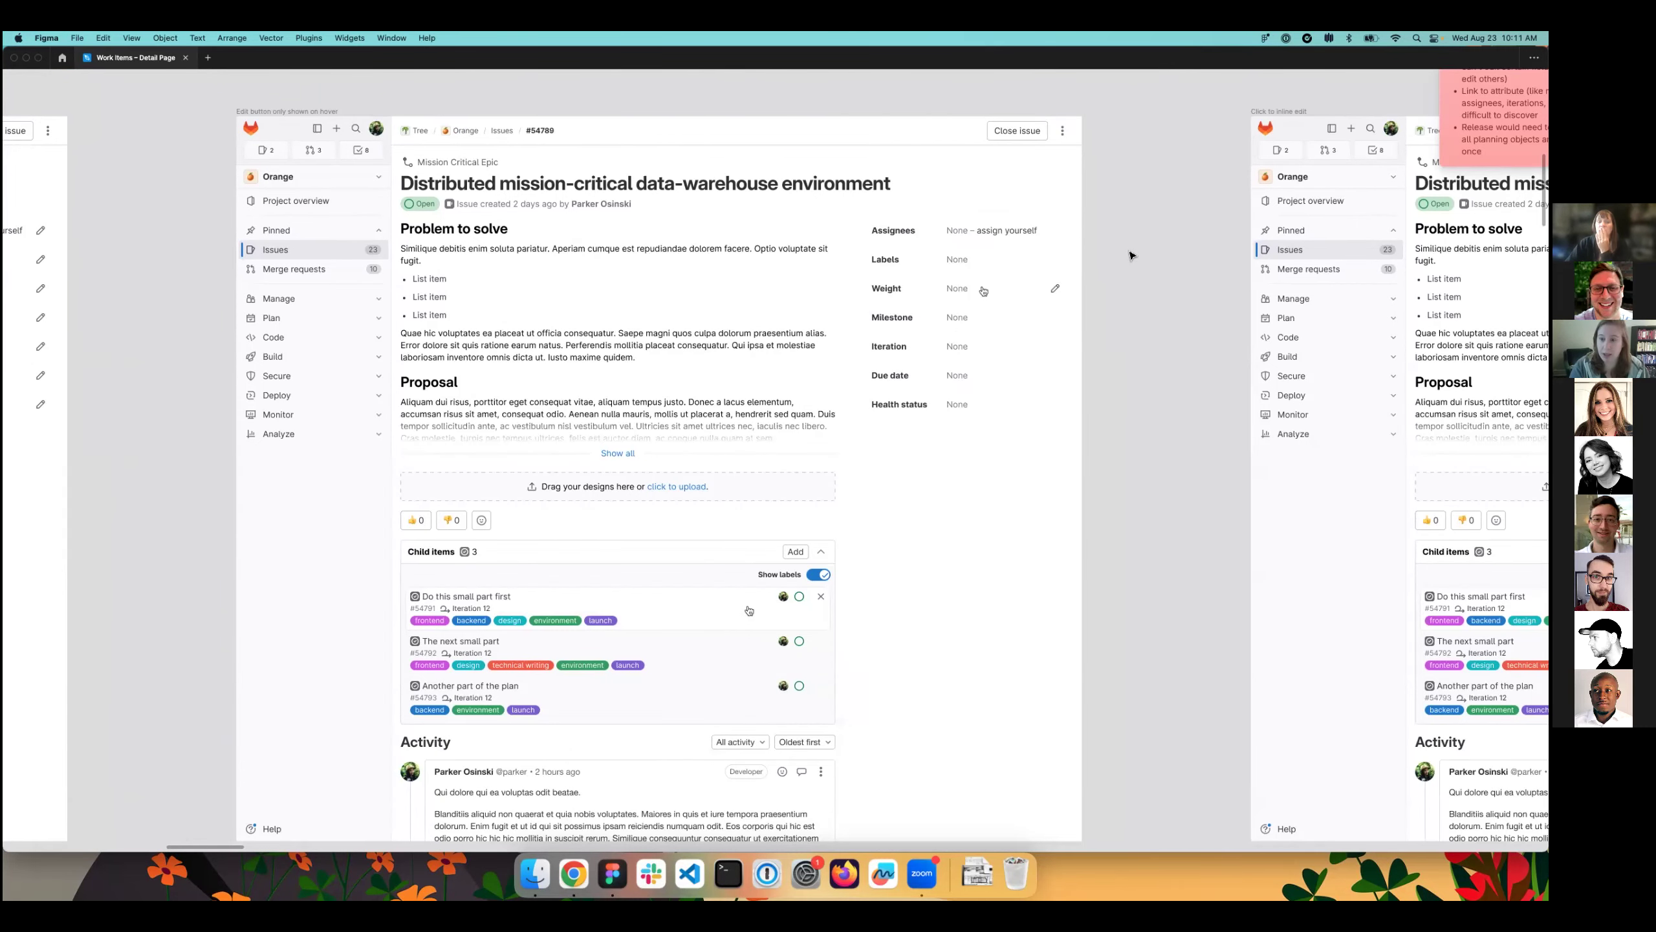
scroll(1131, 255, "right", 20)
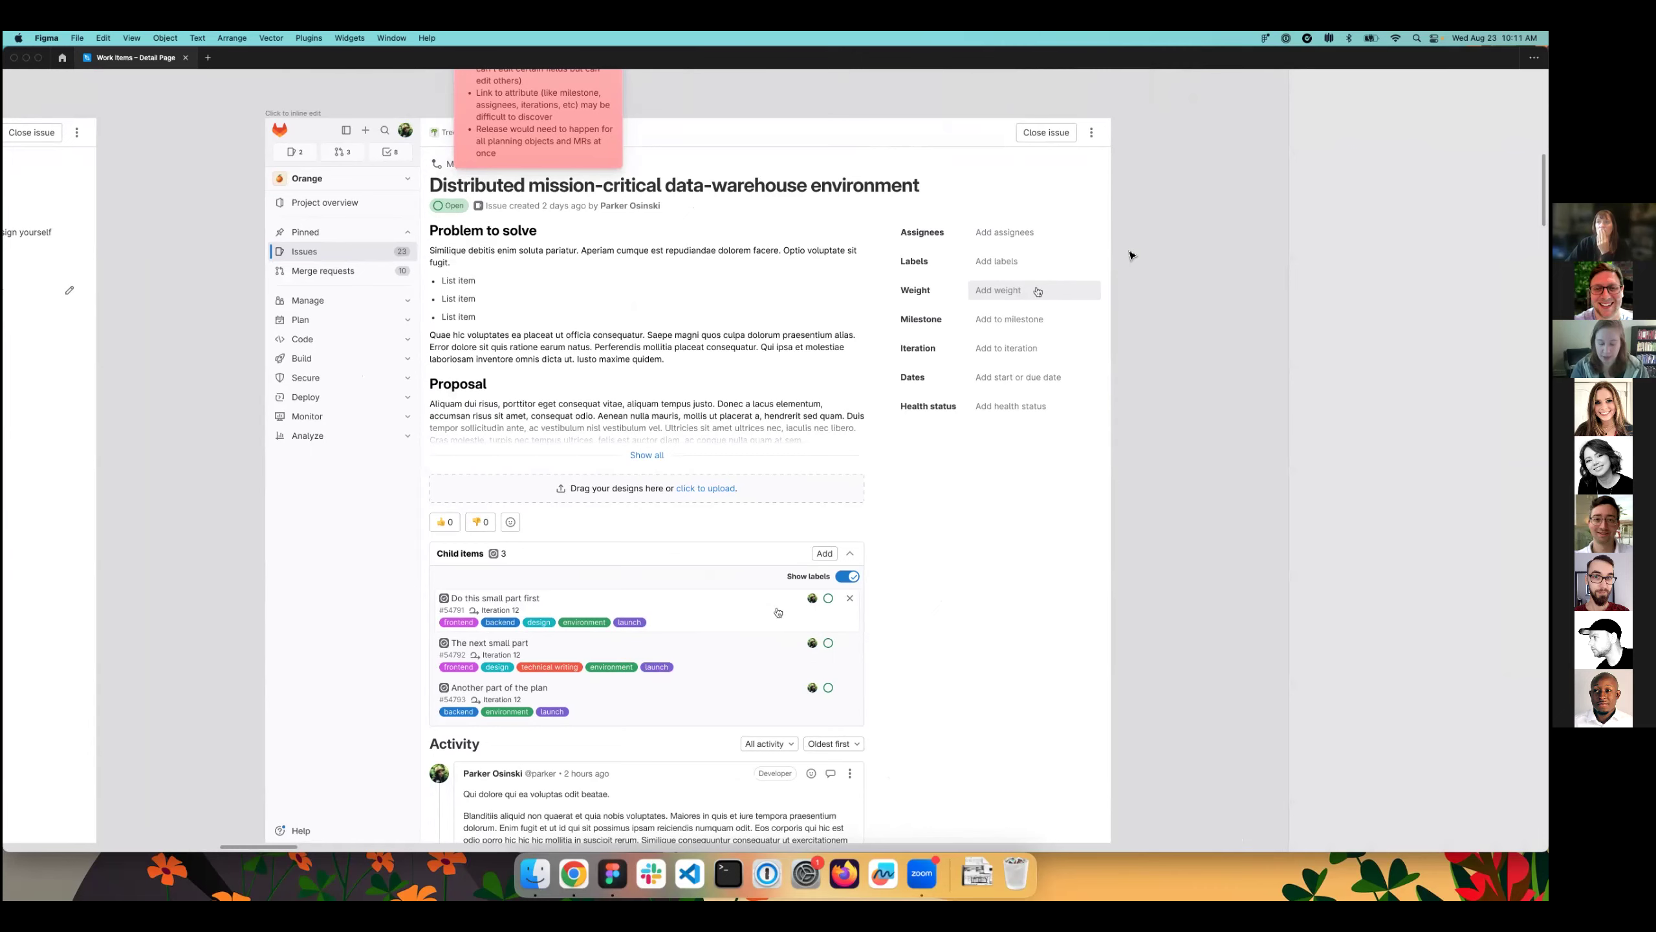
scroll(1124, 259, "down", 5)
scroll(1069, 303, "left", 5)
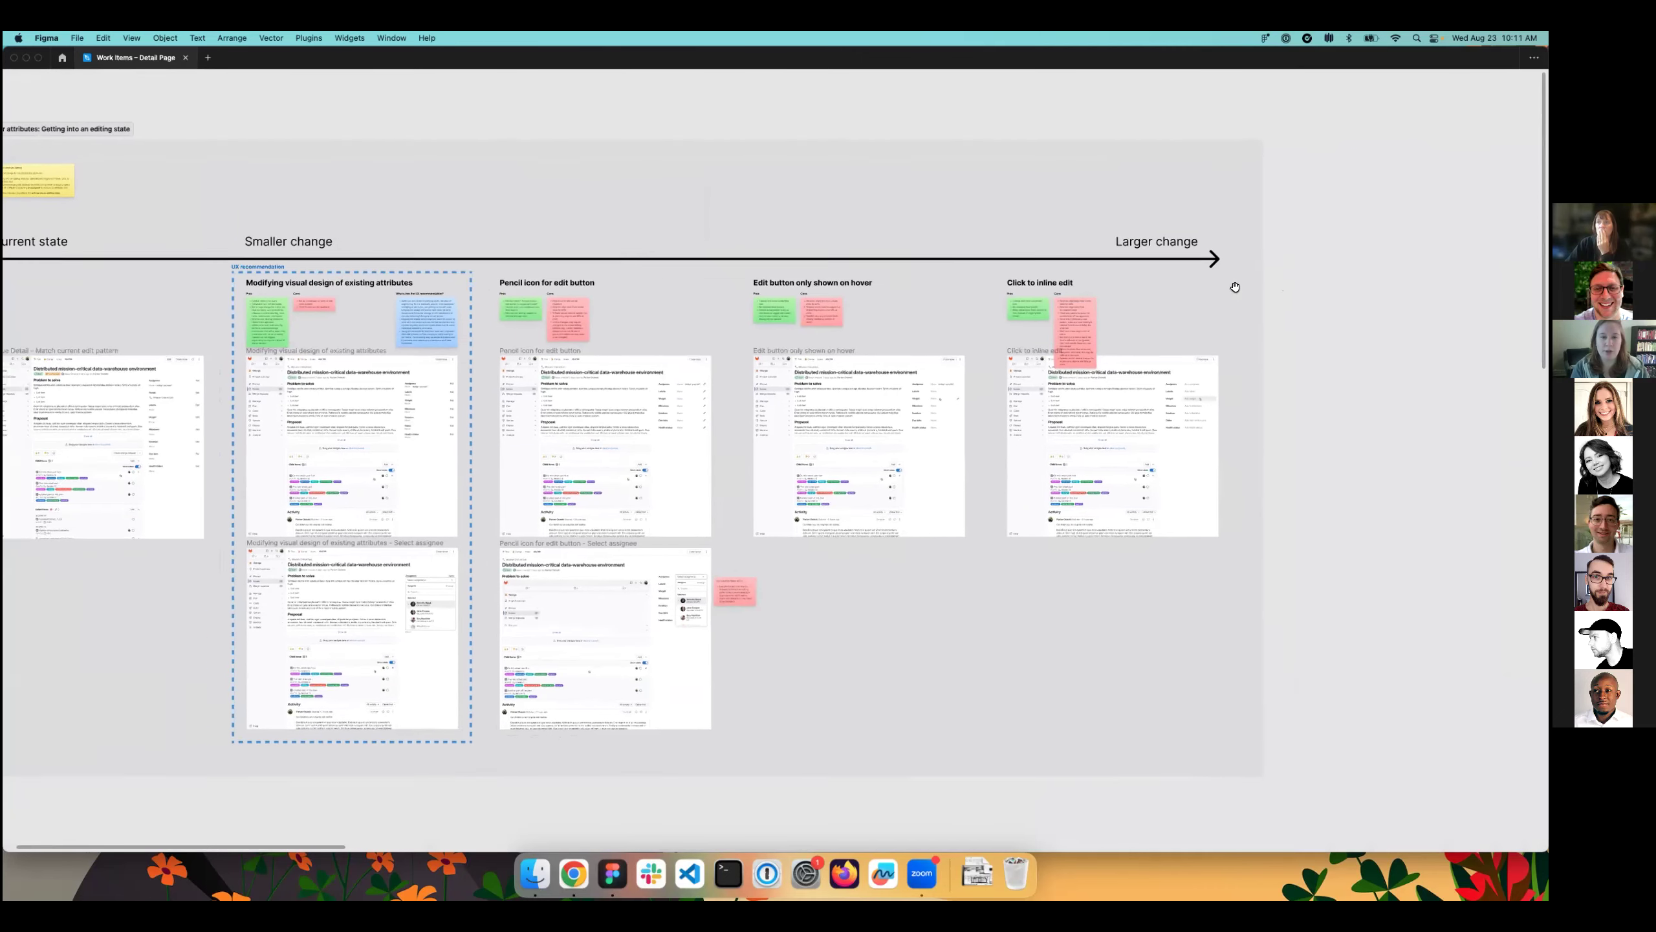
scroll(1235, 287, "left", 3)
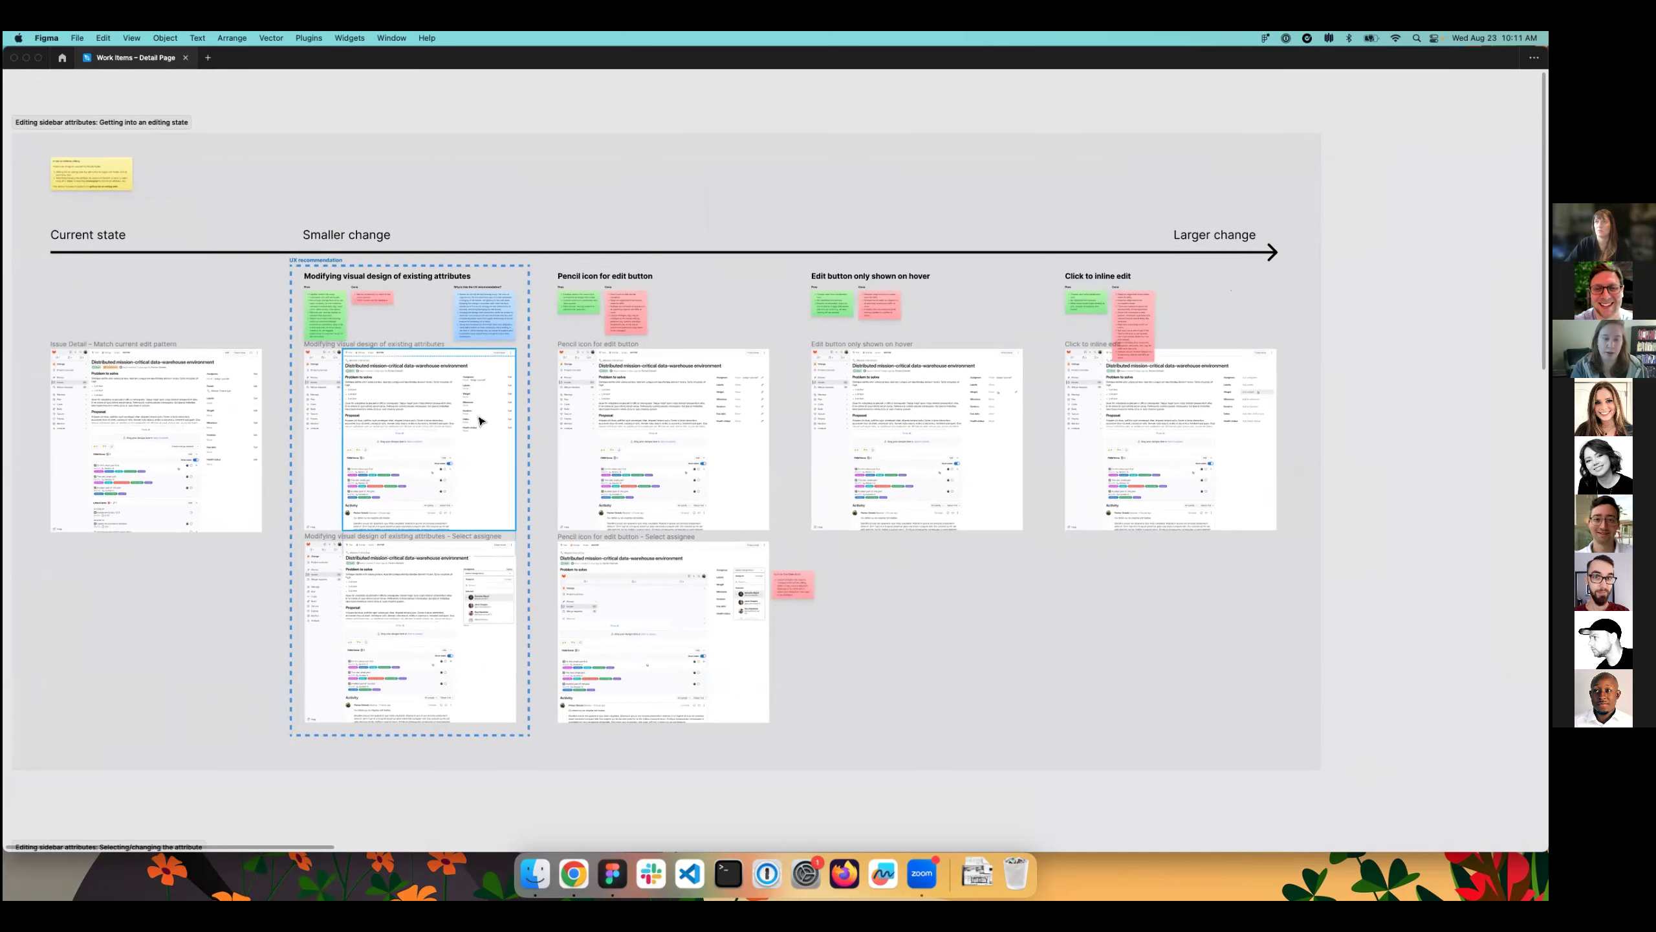
- Scroll up to the pros and cons sticky notes and across the full options board
scroll(480, 420, "up", 10)
scroll(1158, 469, "left", 5)
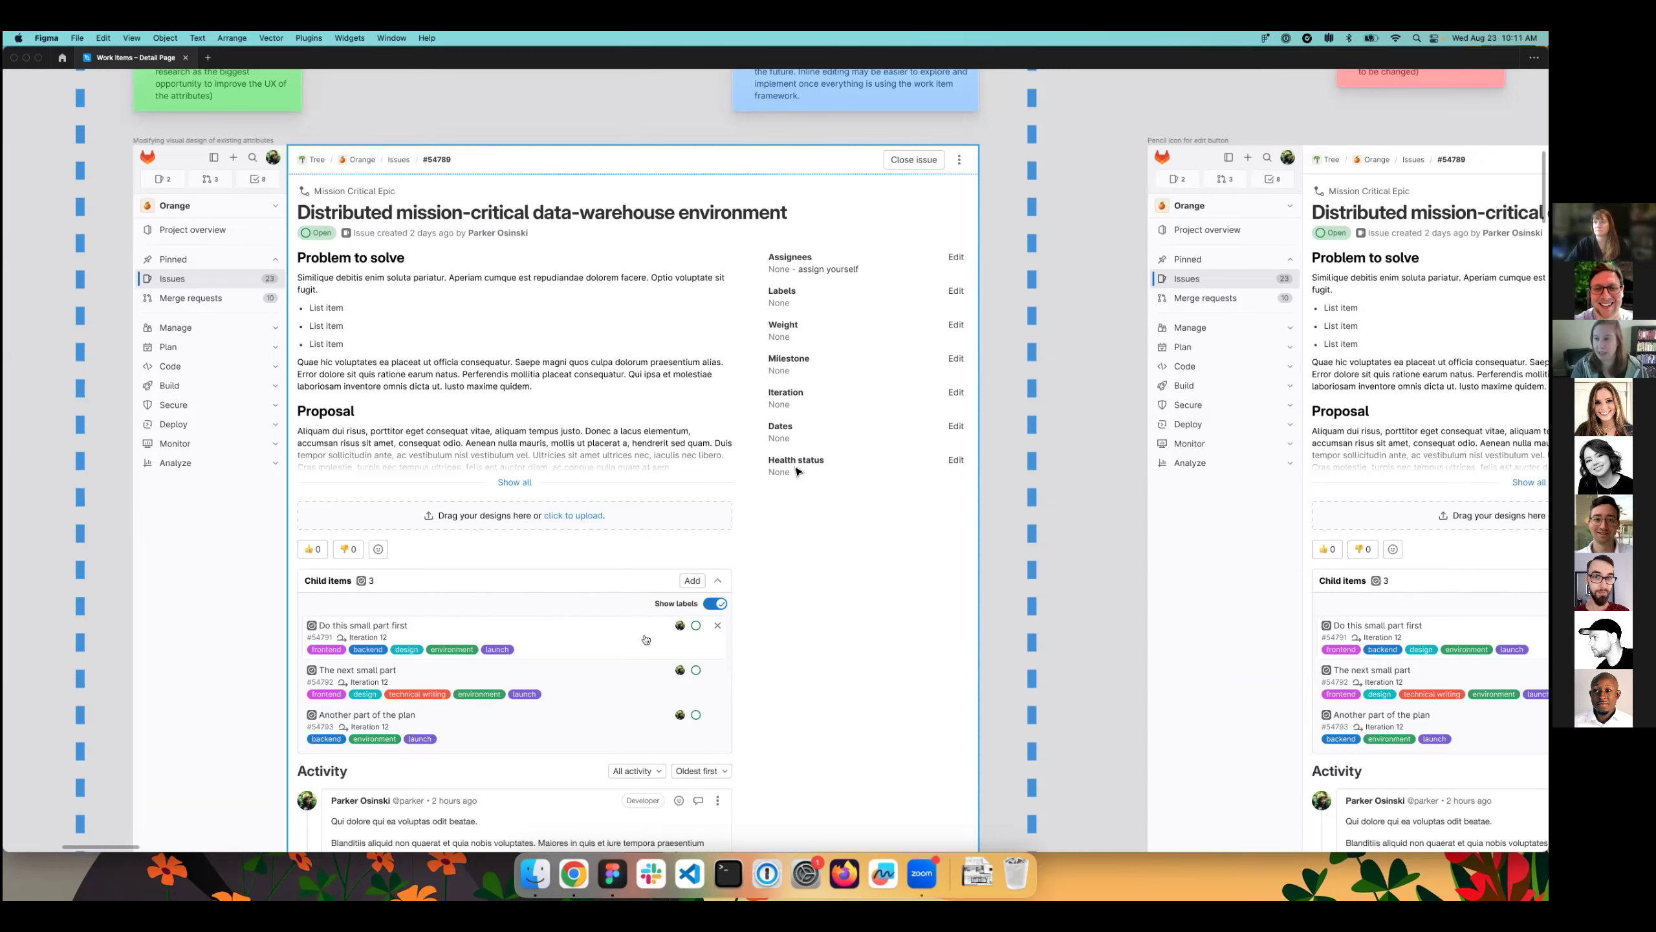
scroll(797, 471, "right", 15)
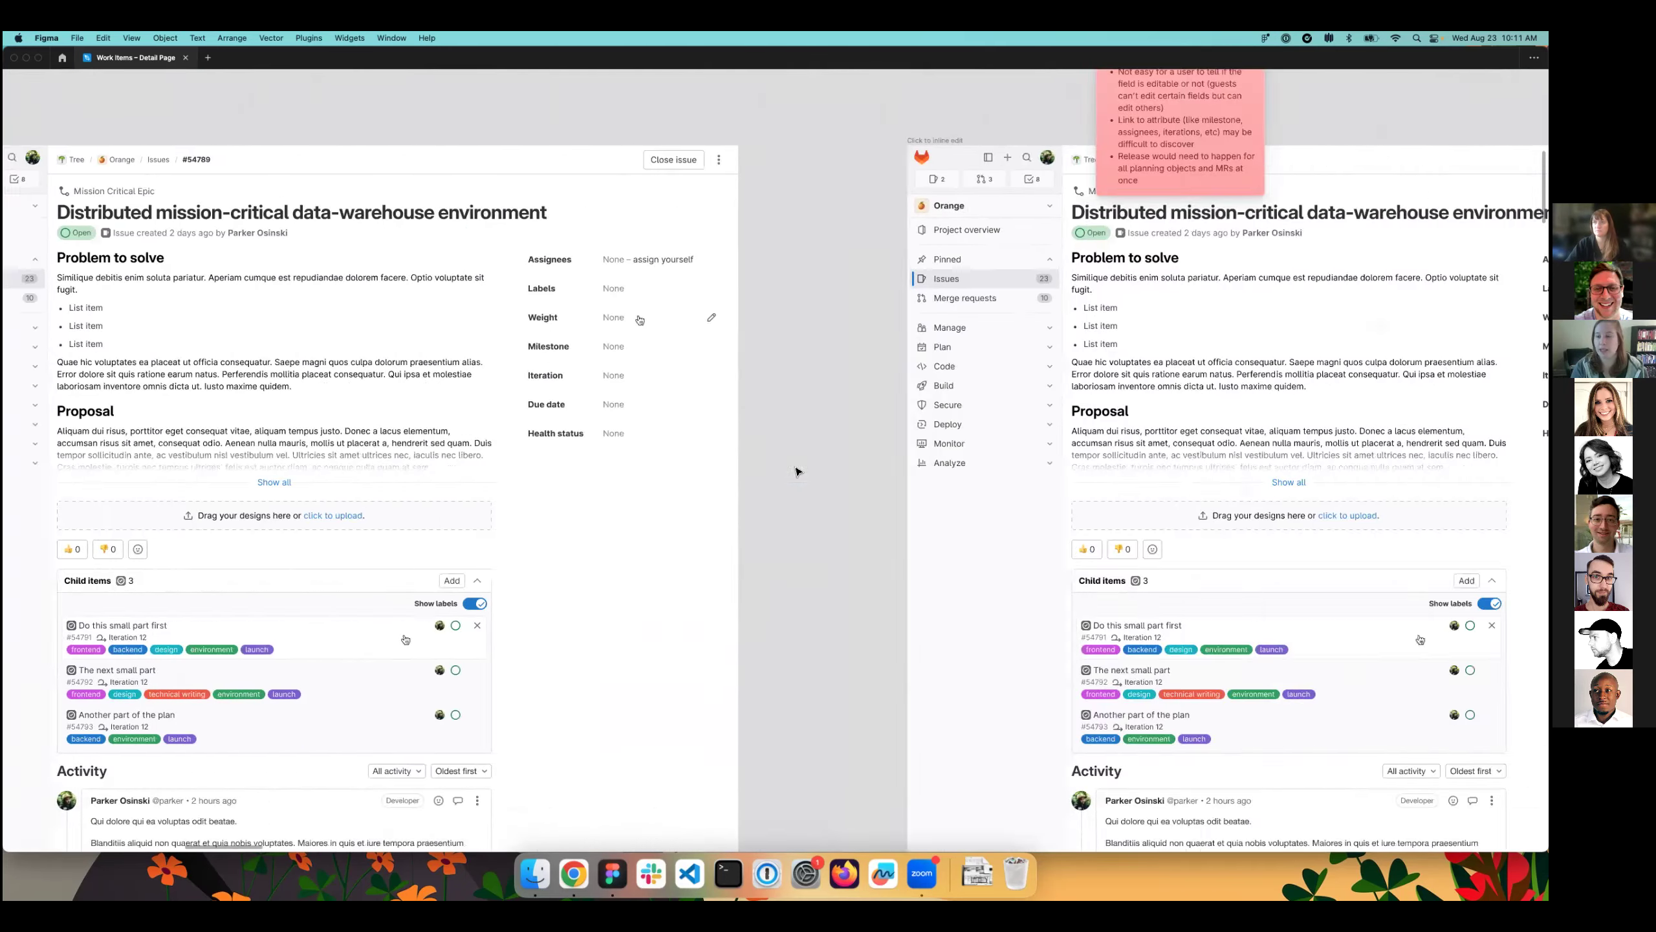
scroll(797, 471, "right", 7)
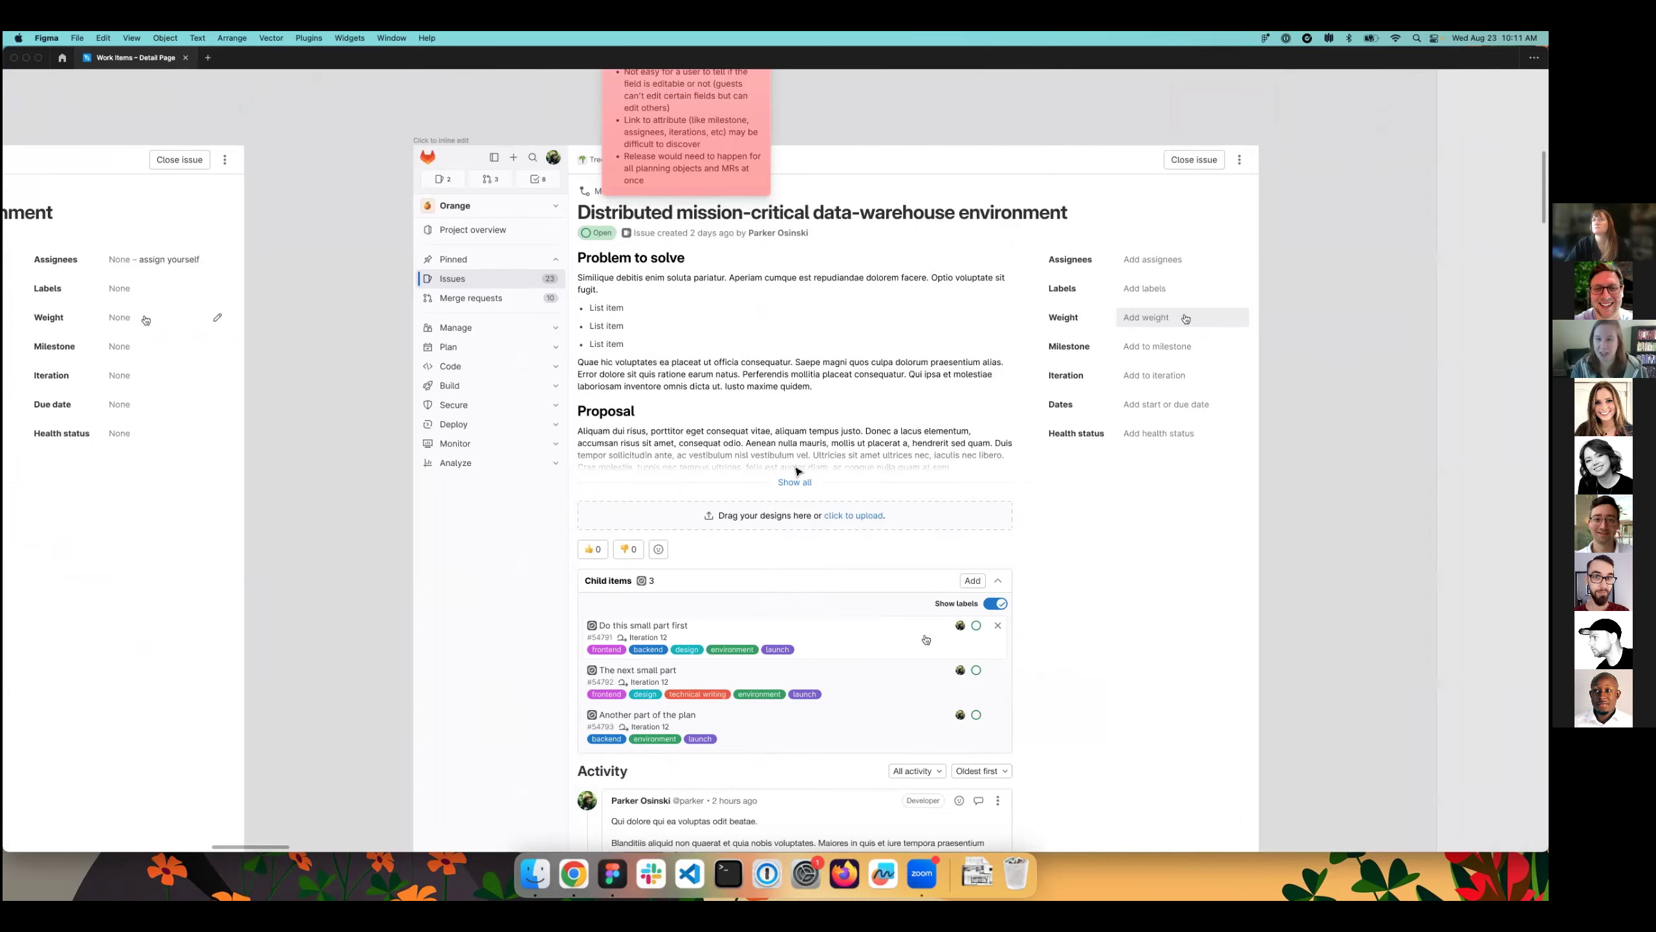
scroll(797, 471, "up", 3)
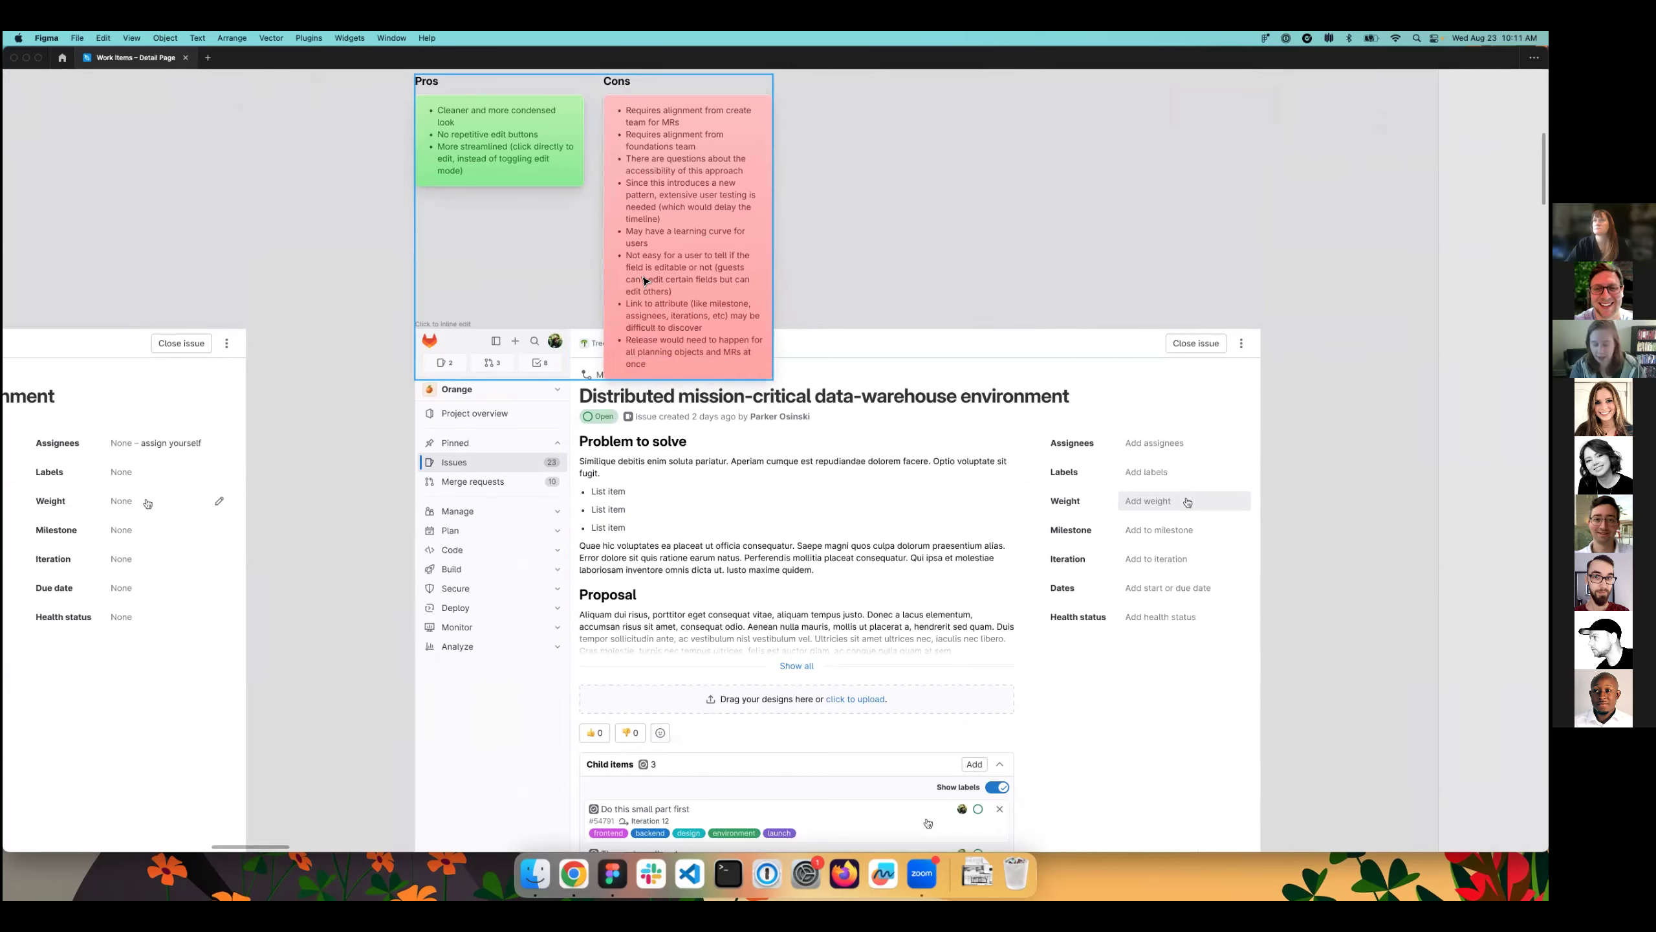
scroll(646, 281, "down", 6)
scroll(732, 349, "left", 1)
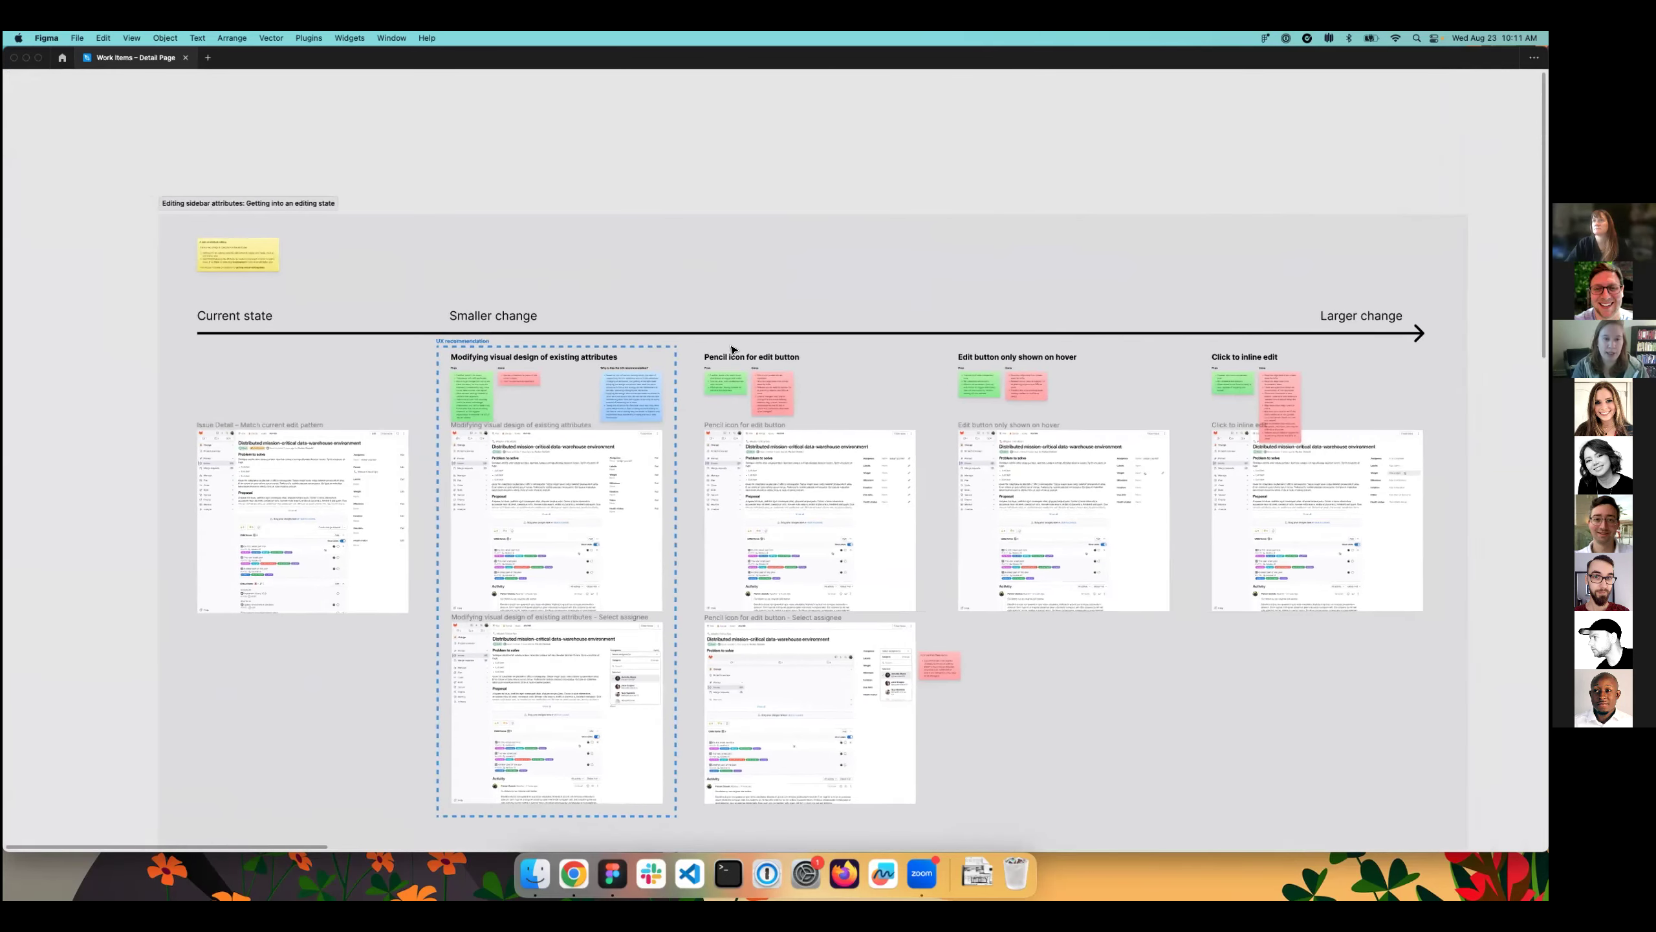
scroll(732, 349, "up", 8)
scroll(913, 391, "left", 3)
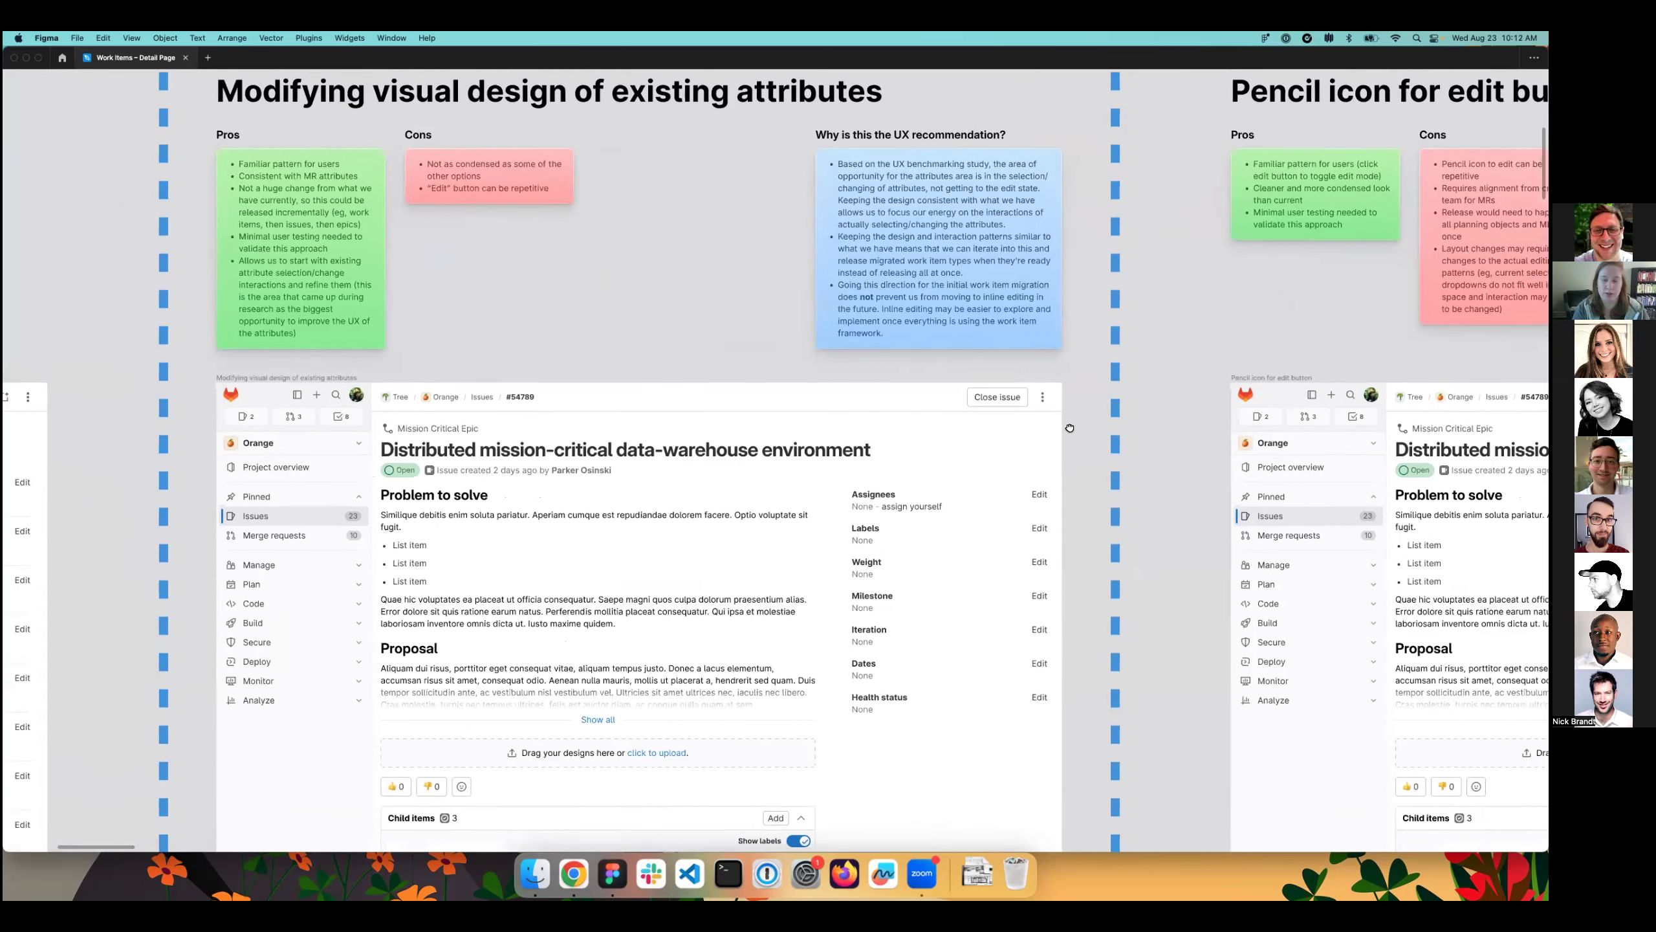
scroll(1069, 428, "up", 1)
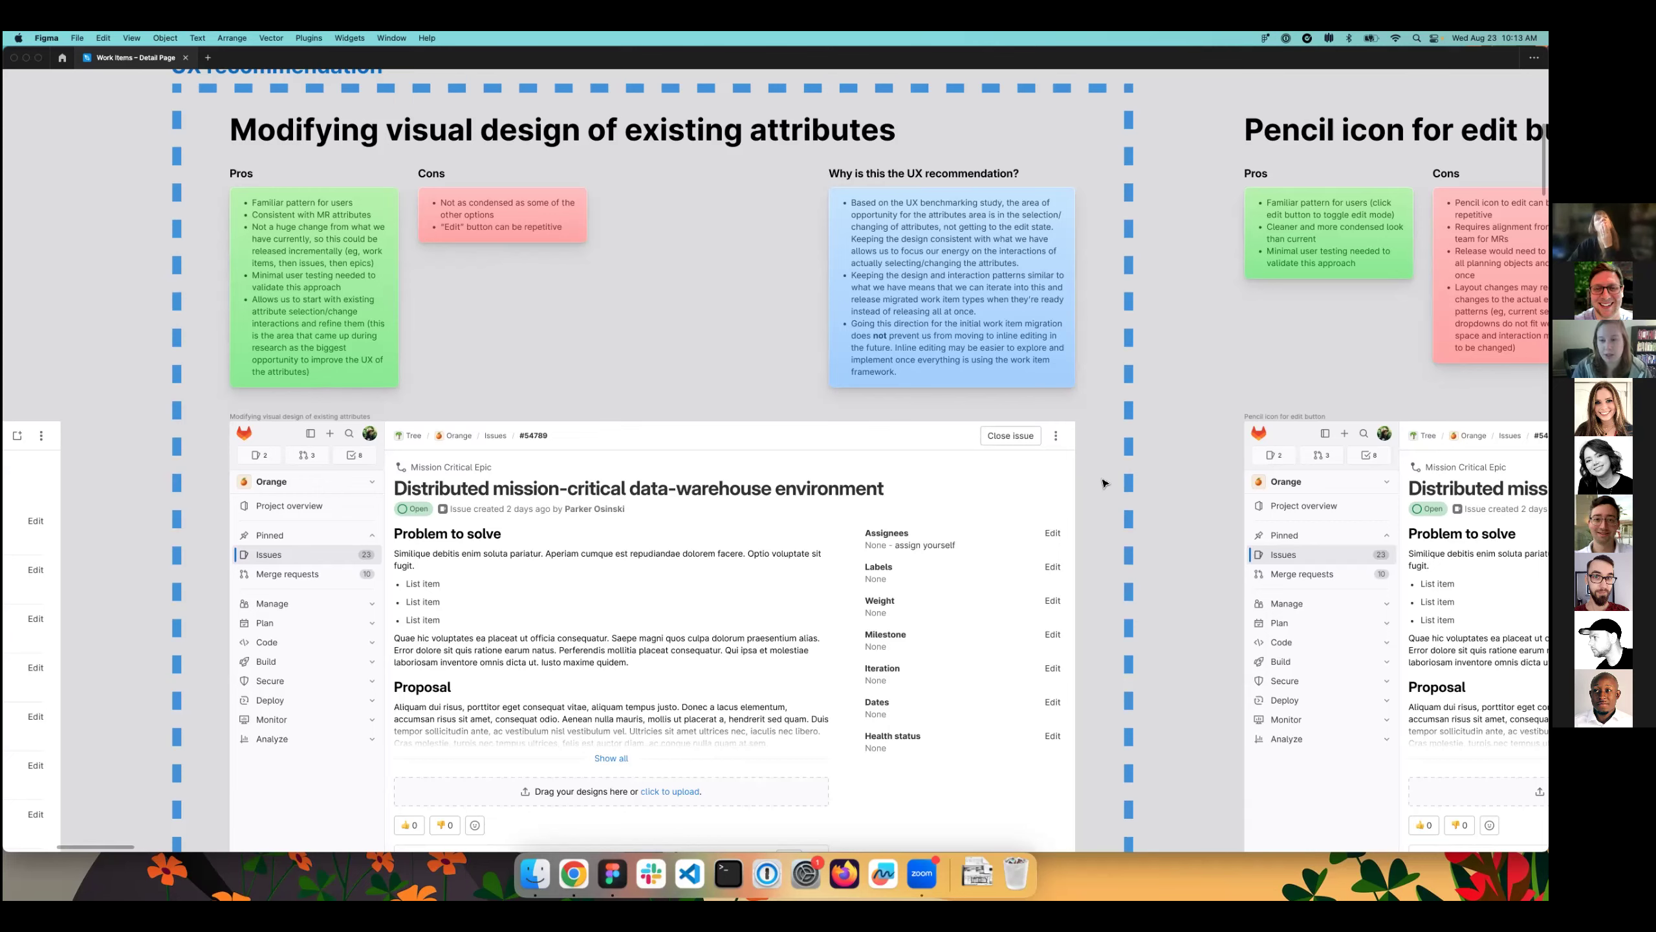
- Zoom and pan the canvas to frame the Multiselect section's Option 1 and Option 2 mockup rows
key("minus")
key("minus")
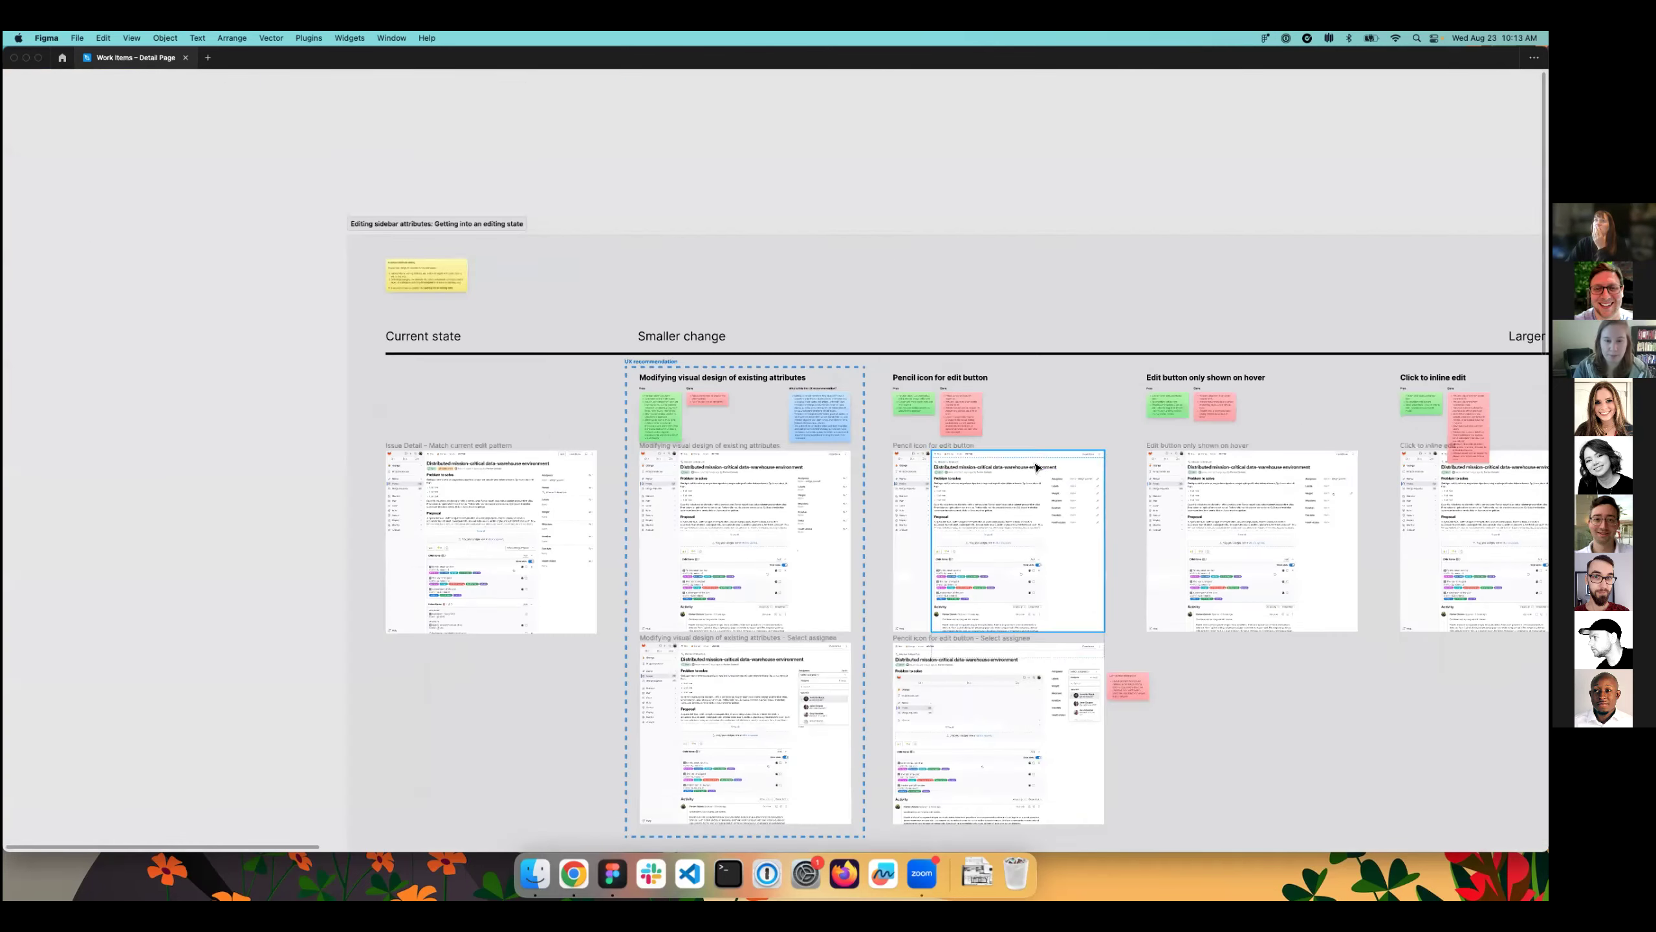
scroll(1038, 468, "down", 10)
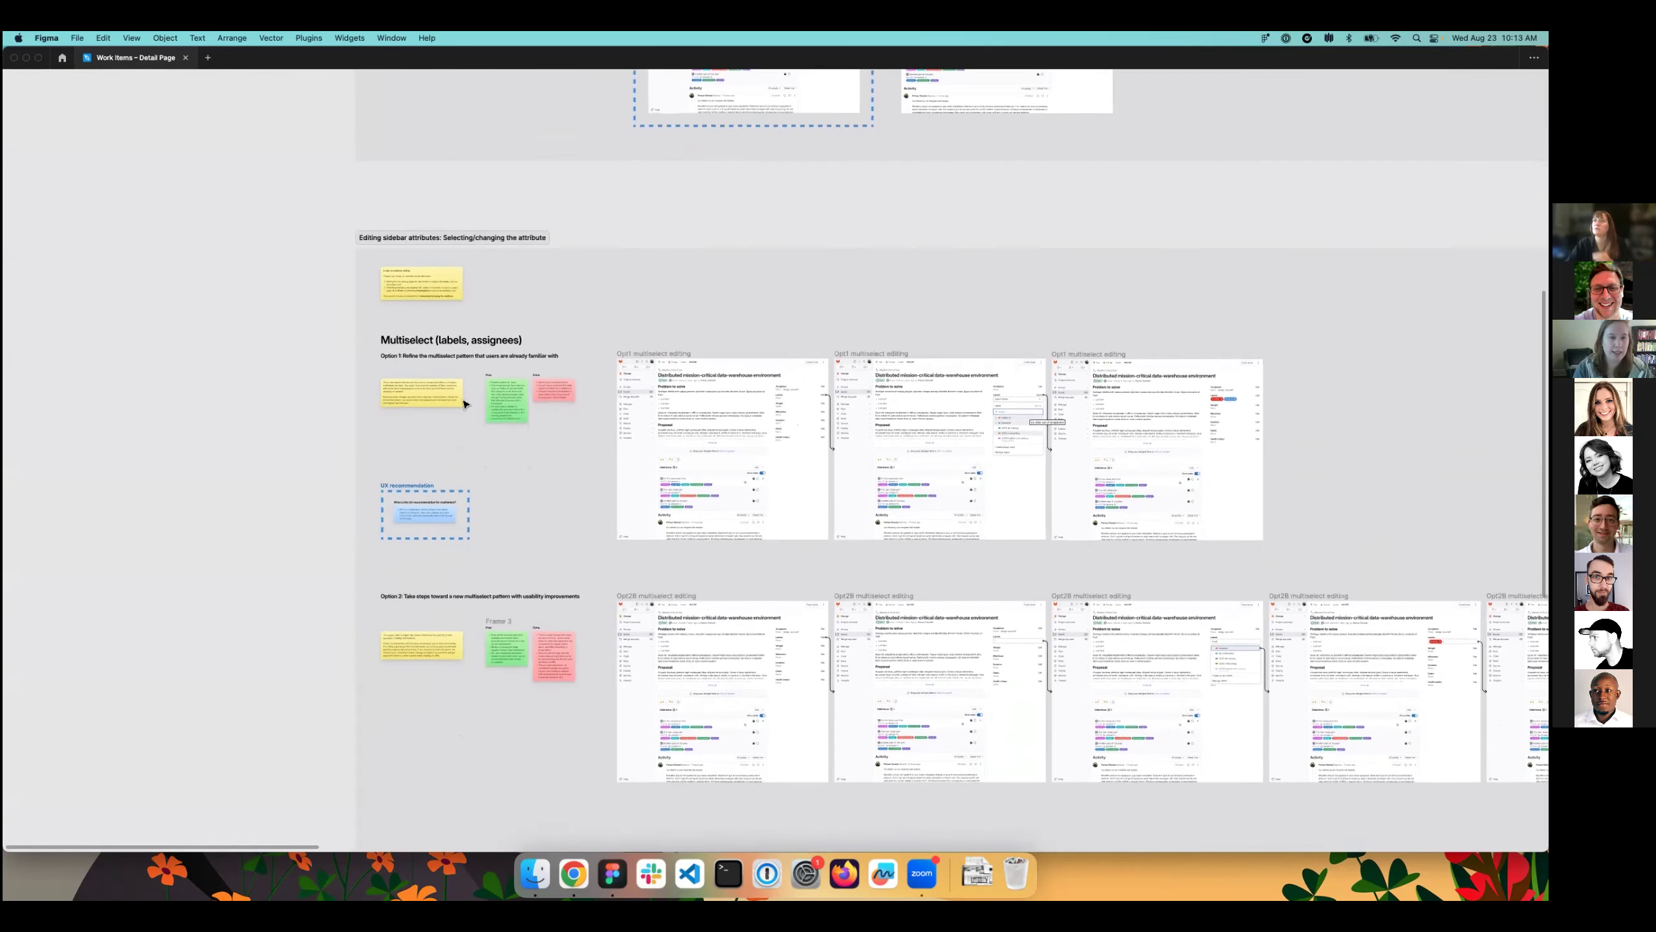
scroll(995, 644, "up", 5)
key("plus")
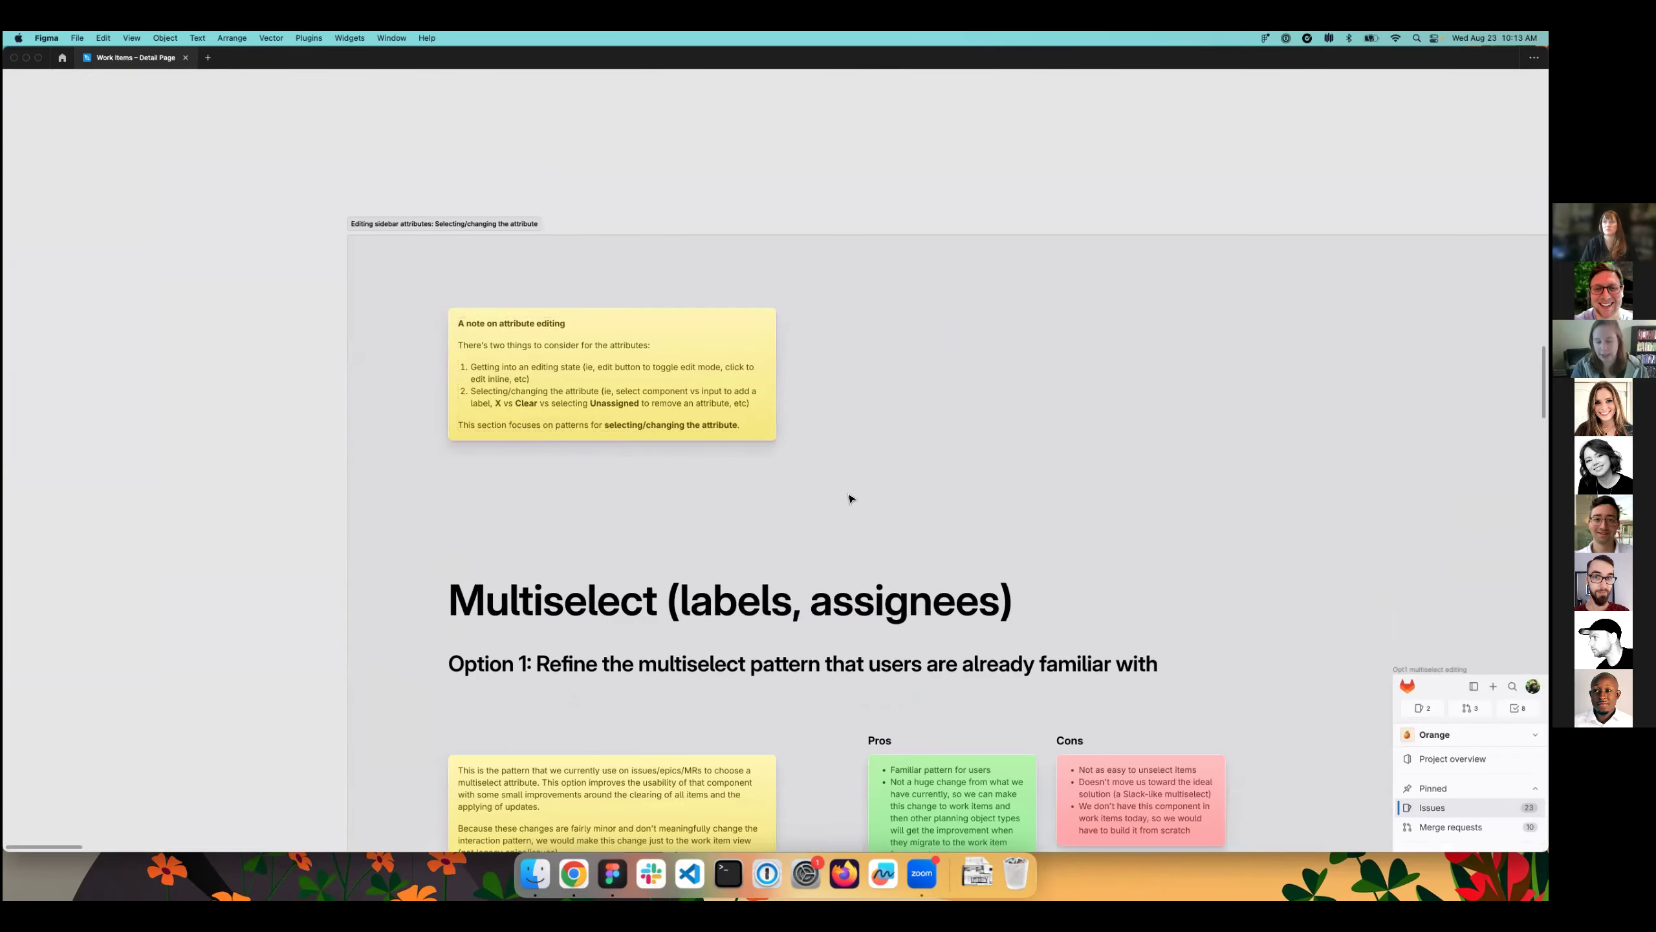
scroll(849, 499, "down", 5)
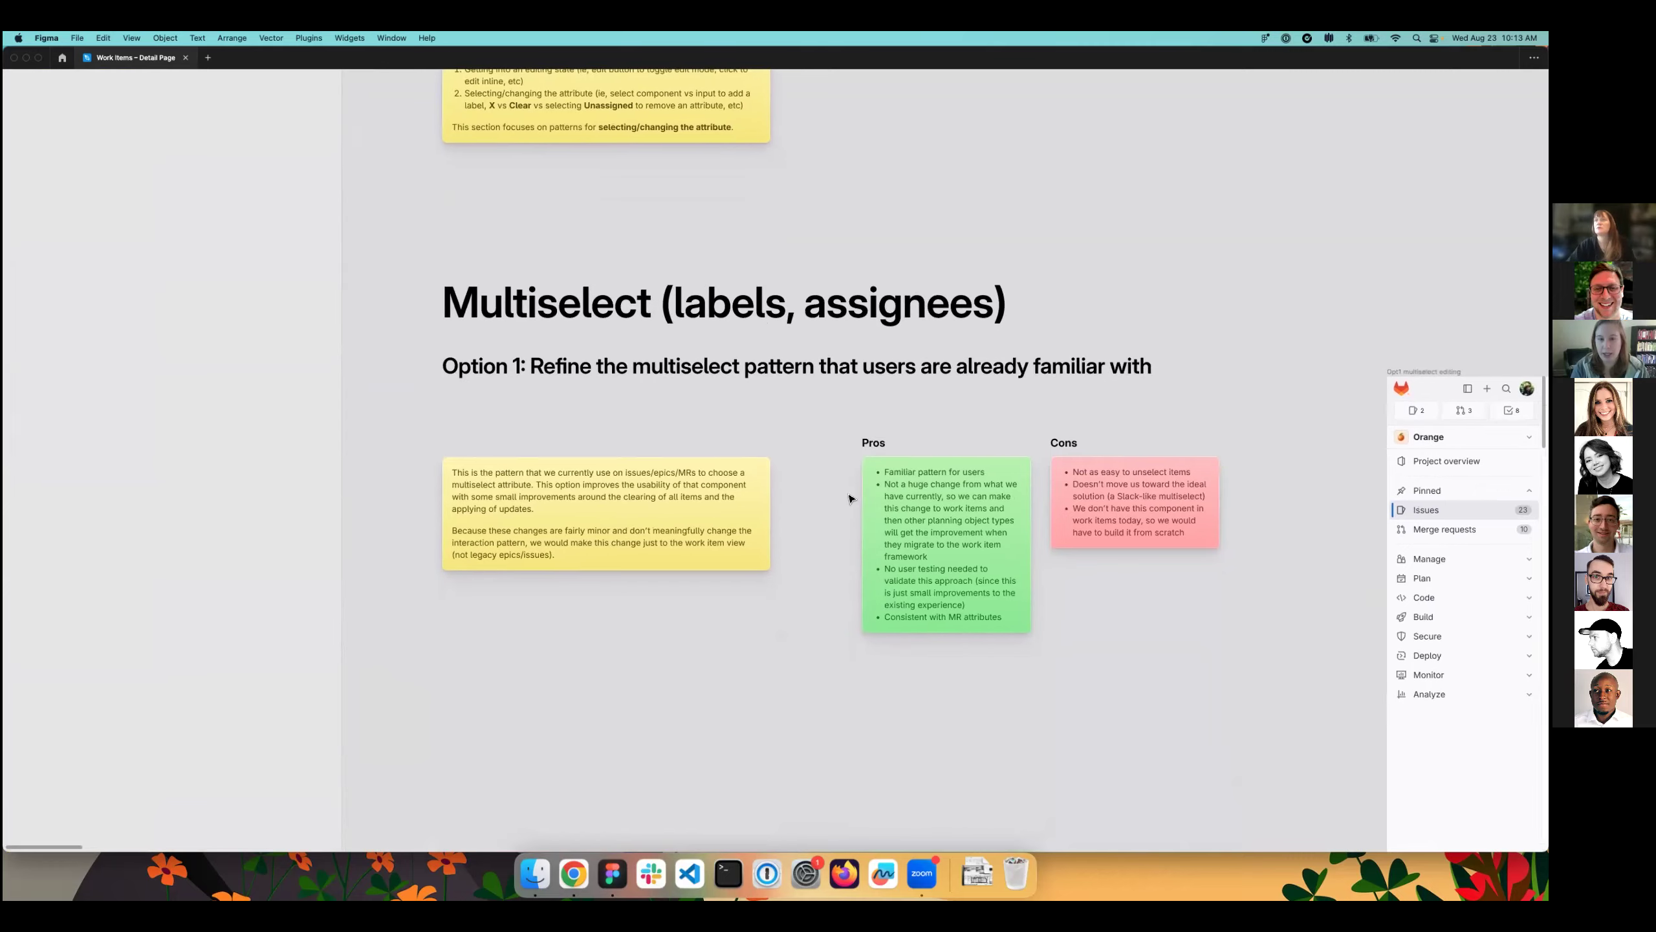
scroll(849, 499, "right", 3)
scroll(849, 499, "right", 2)
key("minus")
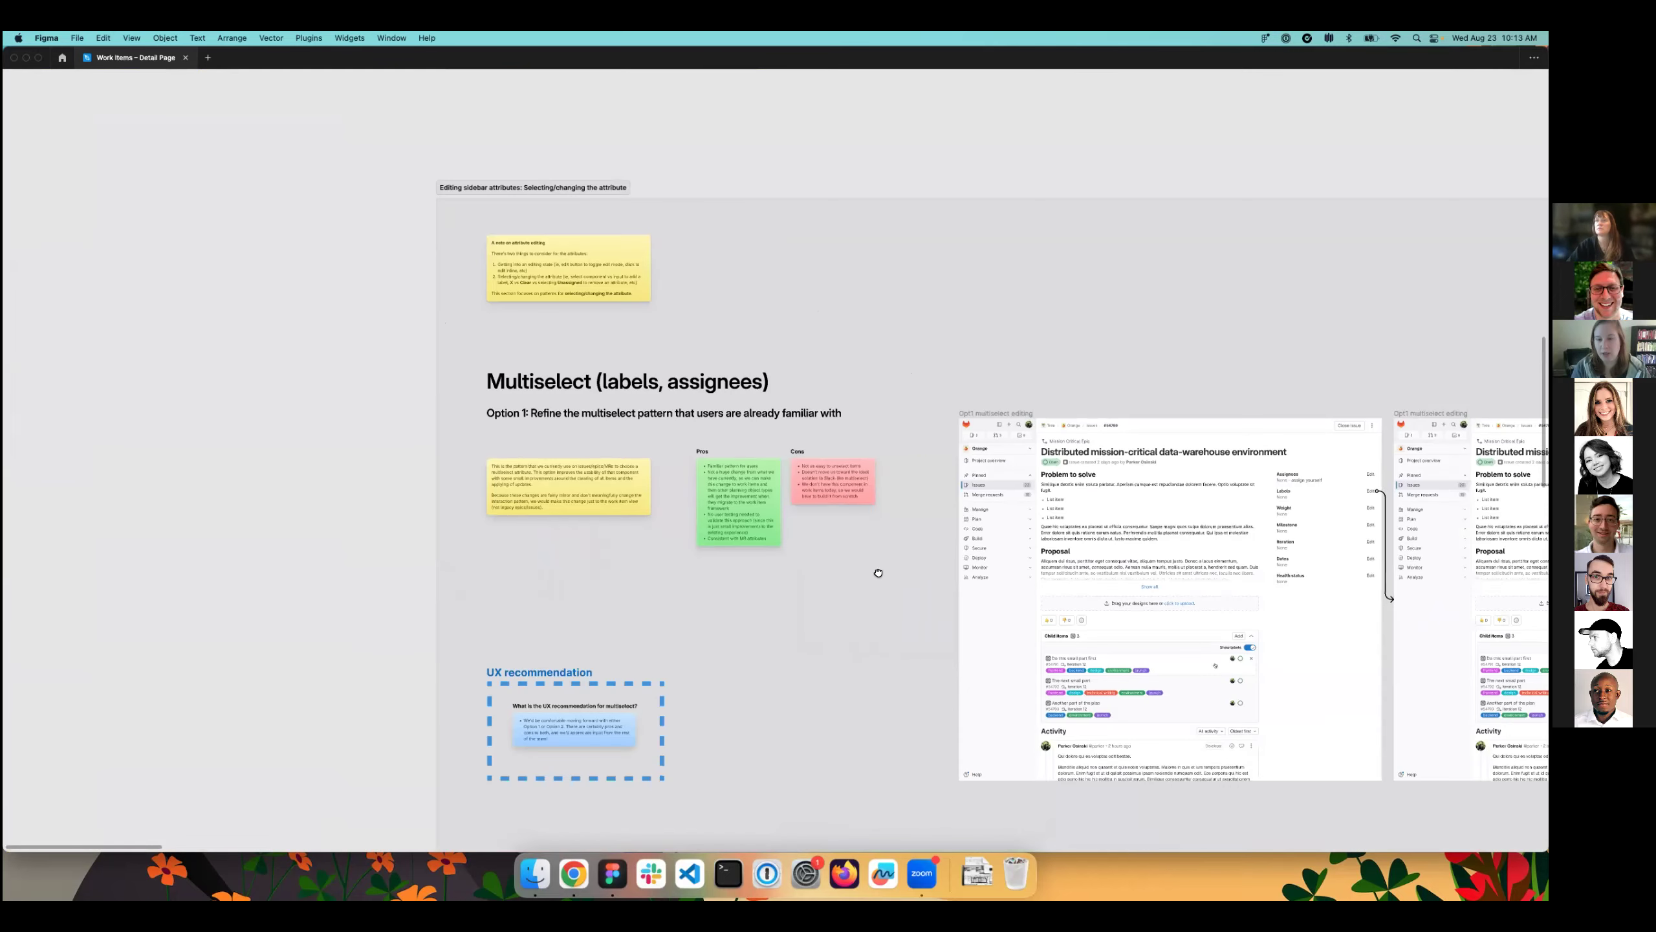
left_click_drag(876, 573, 784, 437)
scroll(785, 436, "down", 2)
scroll(785, 437, "right", 3)
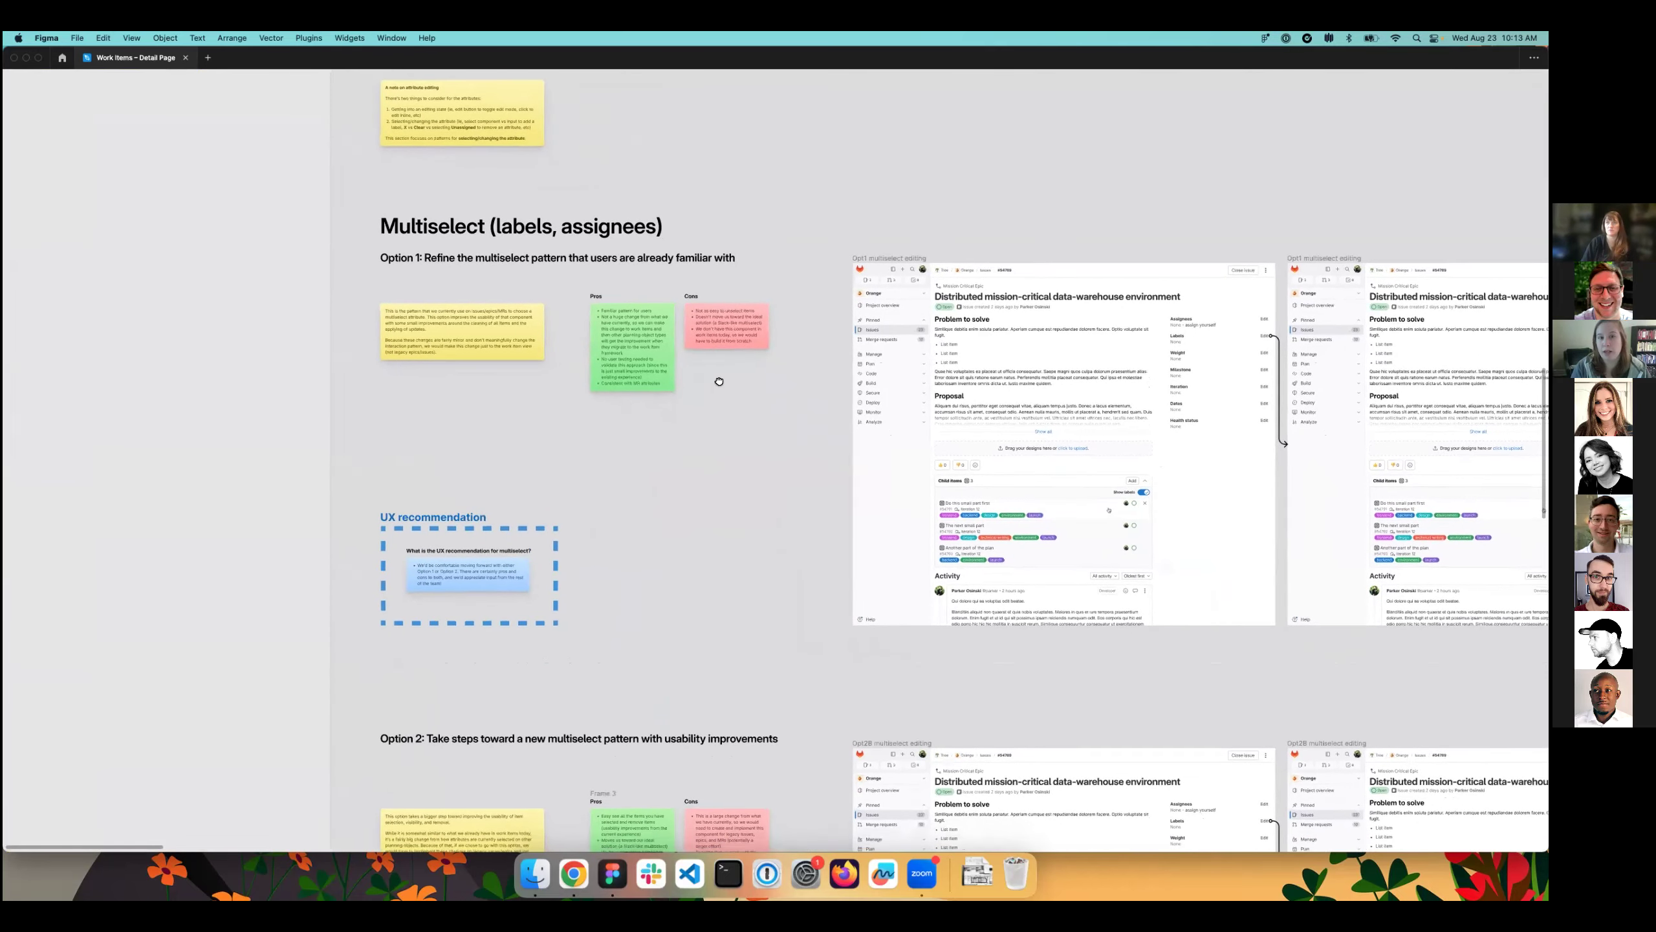
scroll(717, 358, "down", 1)
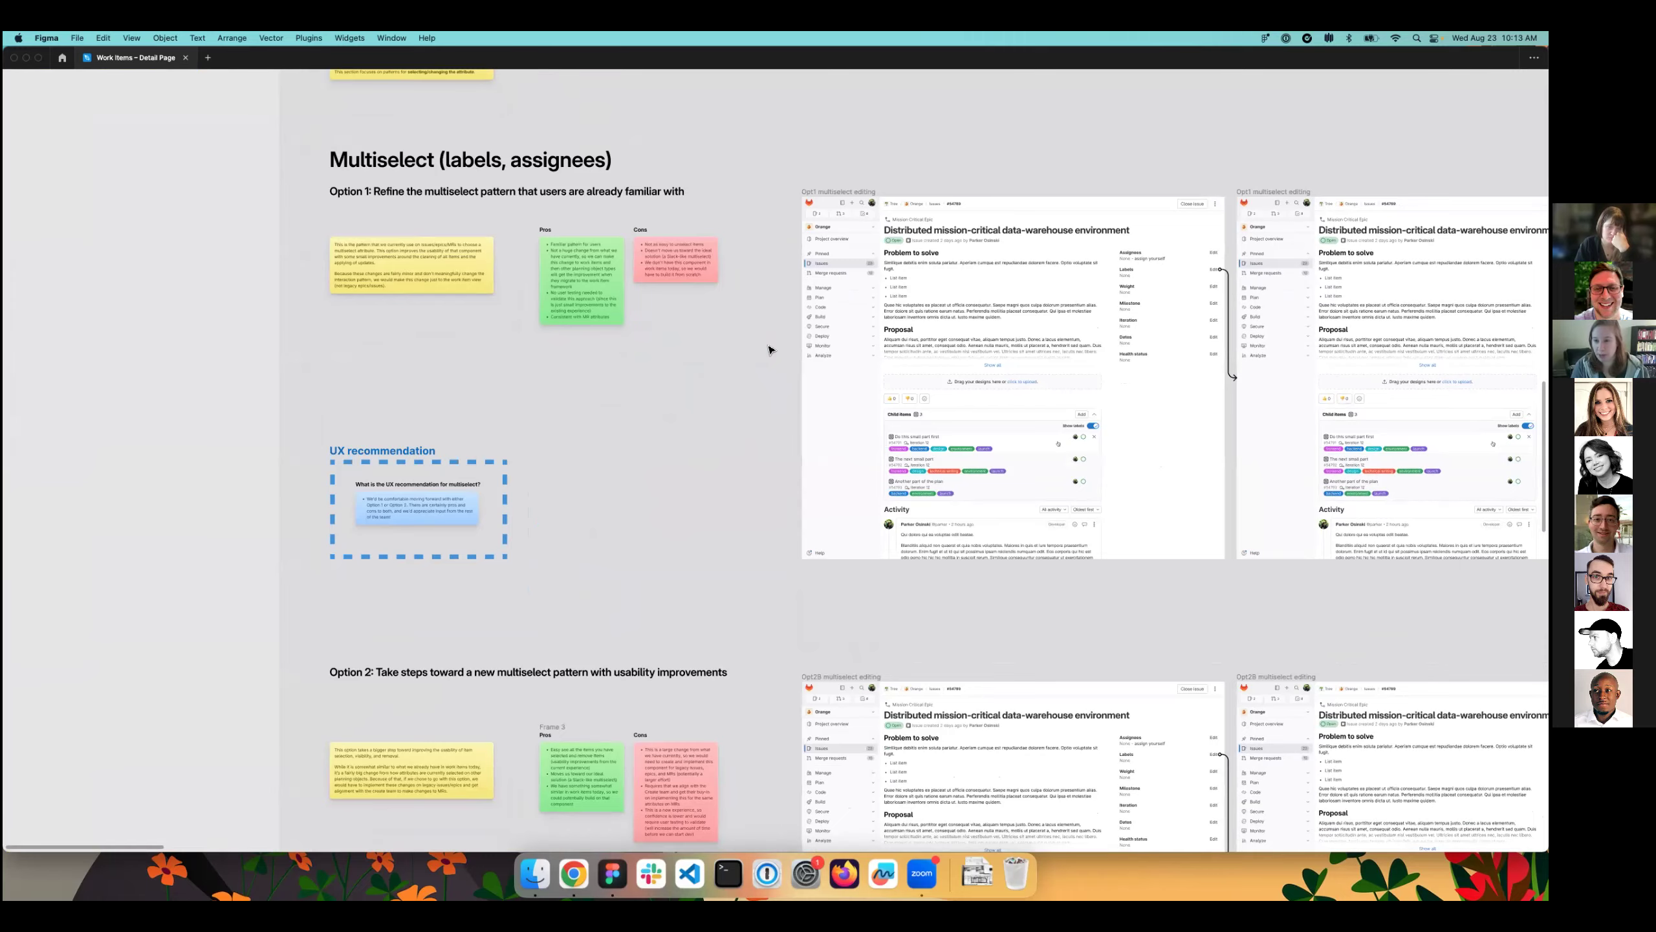
- Pan through the Opt1 frames, inspecting Child items and the Labels dropdown, then zoom out to the full frame
scroll(769, 350, "right", 4)
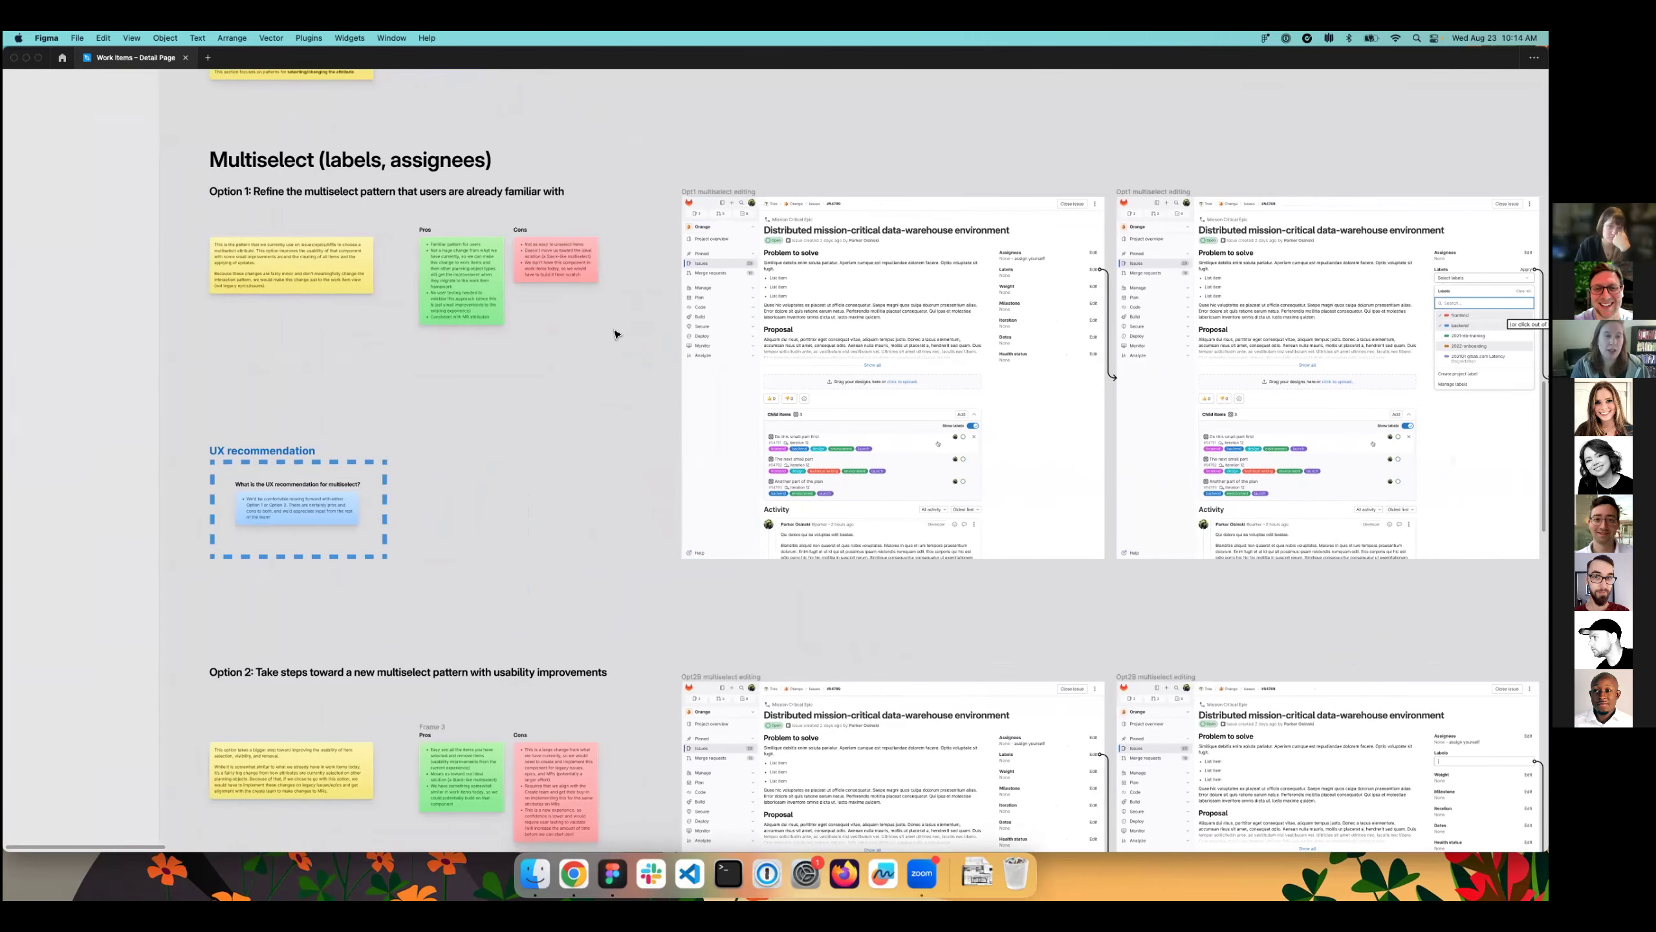
scroll(407, 208, "right", 4)
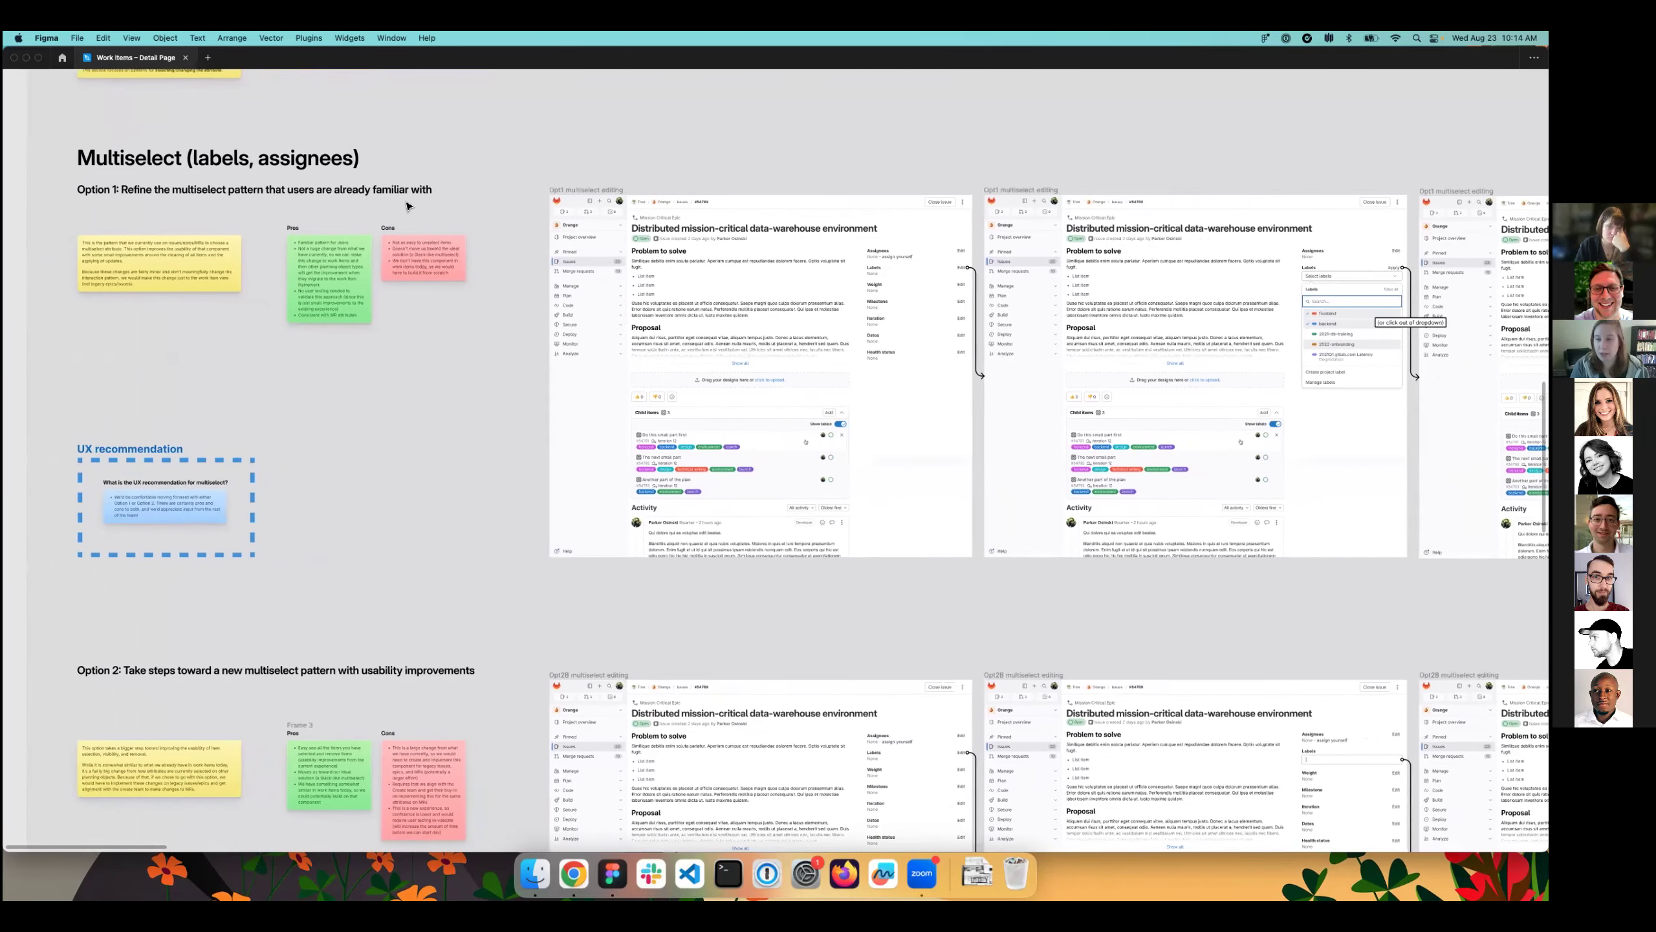
scroll(407, 206, "right", 8)
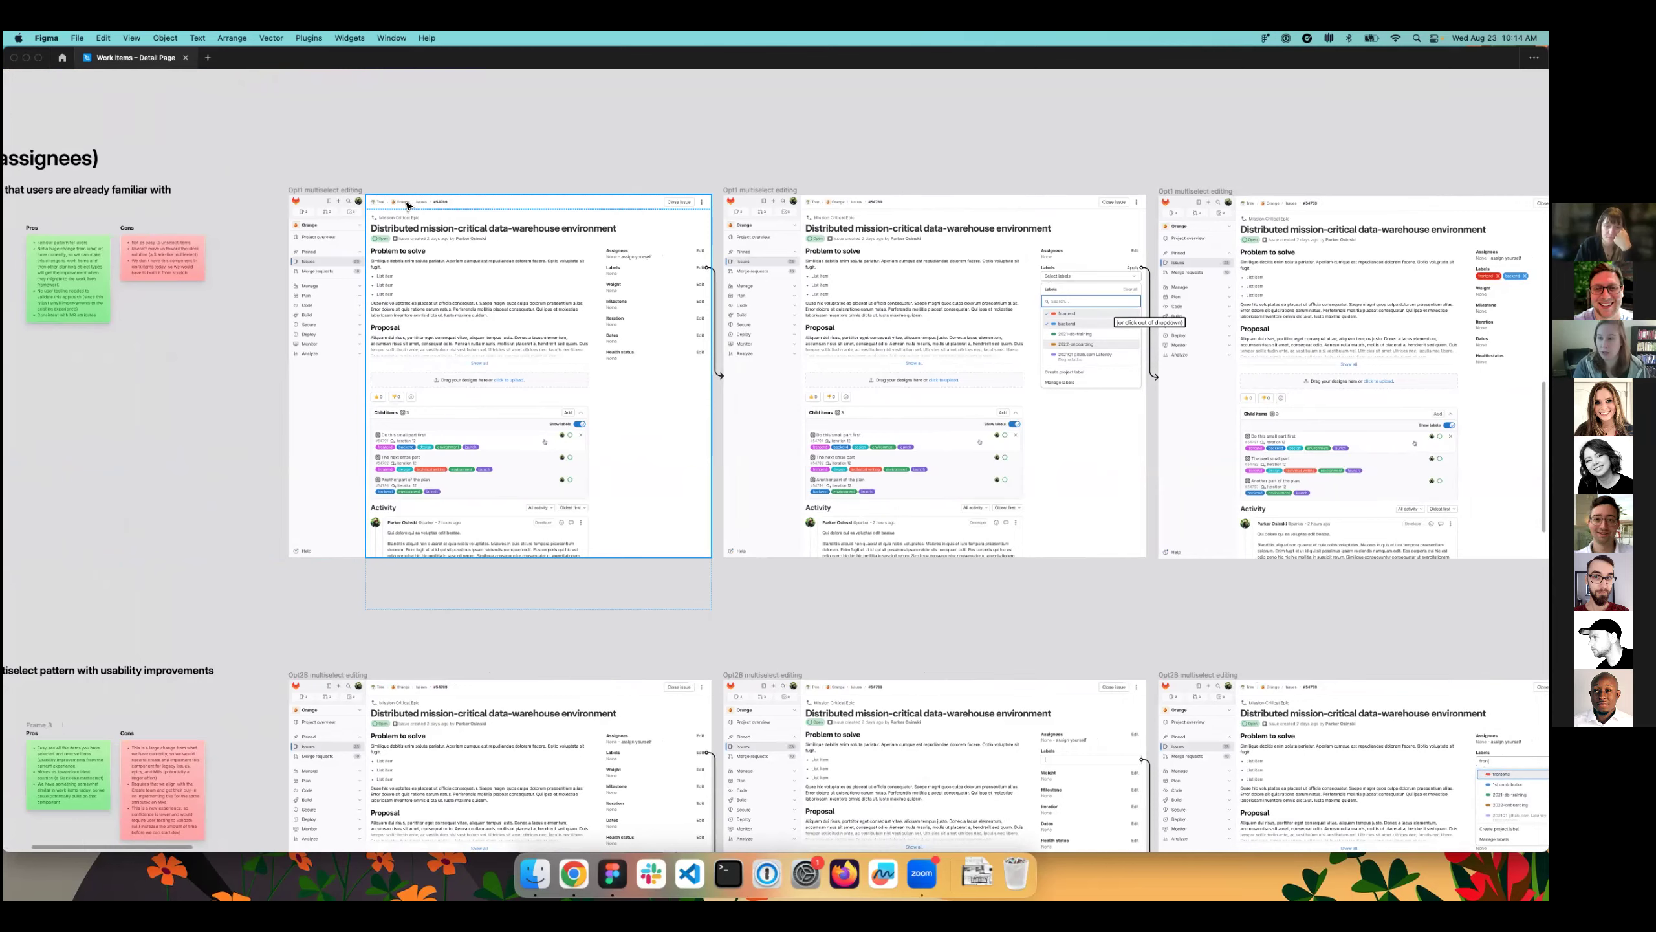
scroll(784, 457, "up", 10)
scroll(565, 442, "right", 10)
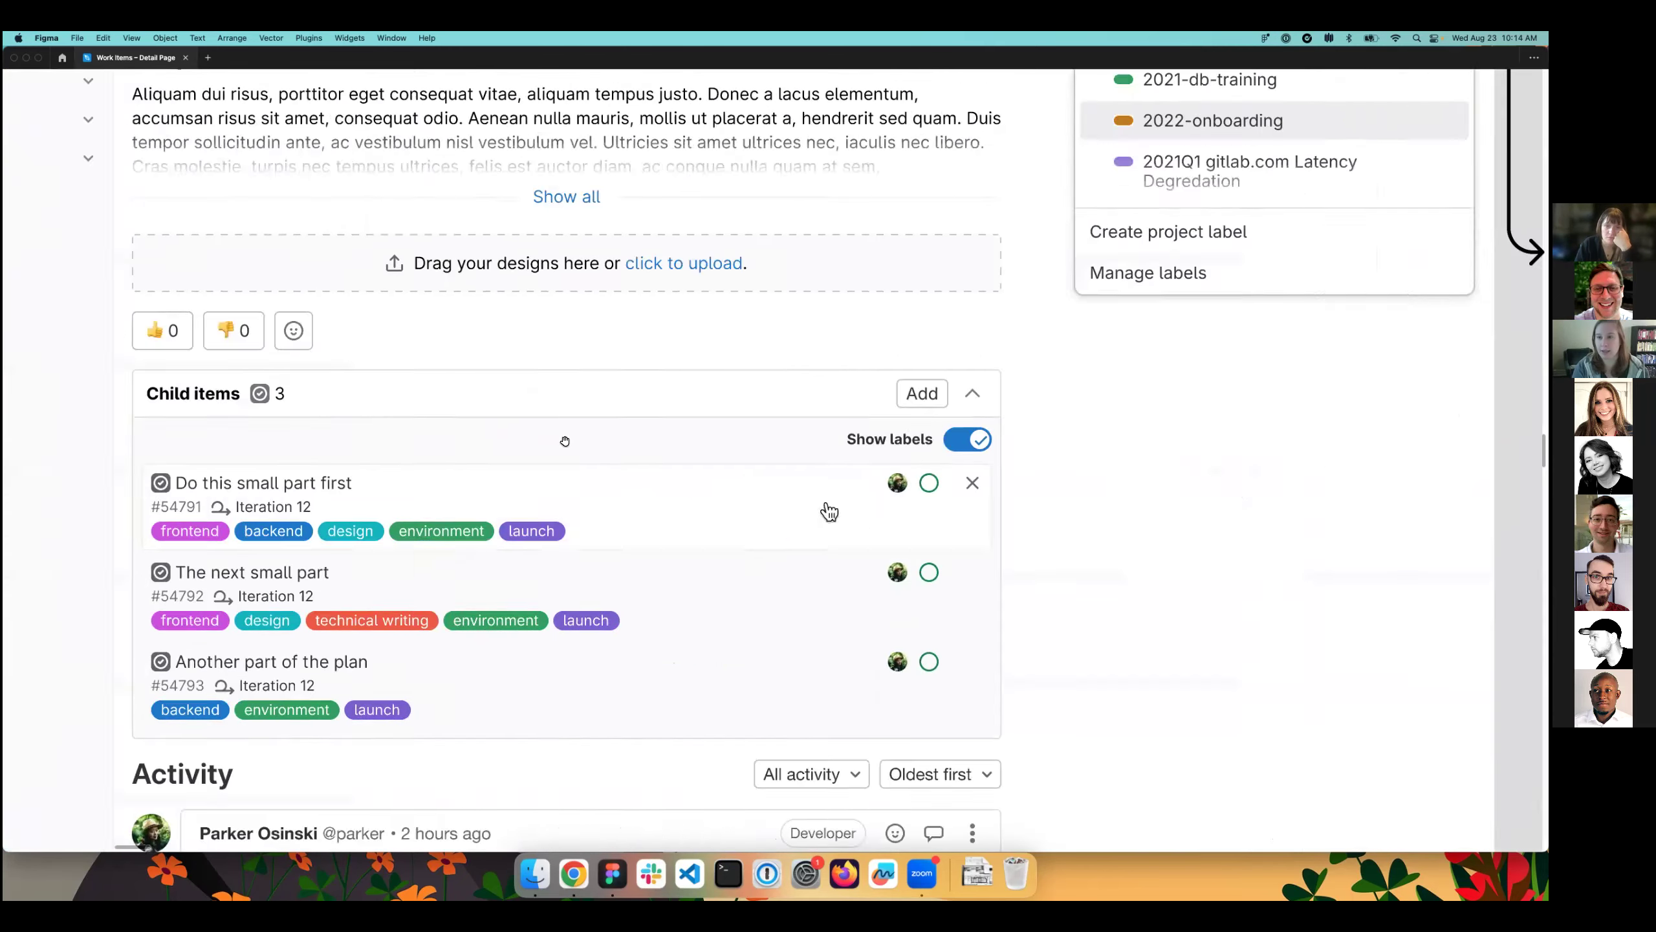
scroll(829, 513, "down", 5)
scroll(463, 614, "up", 5)
scroll(507, 813, "up", 3)
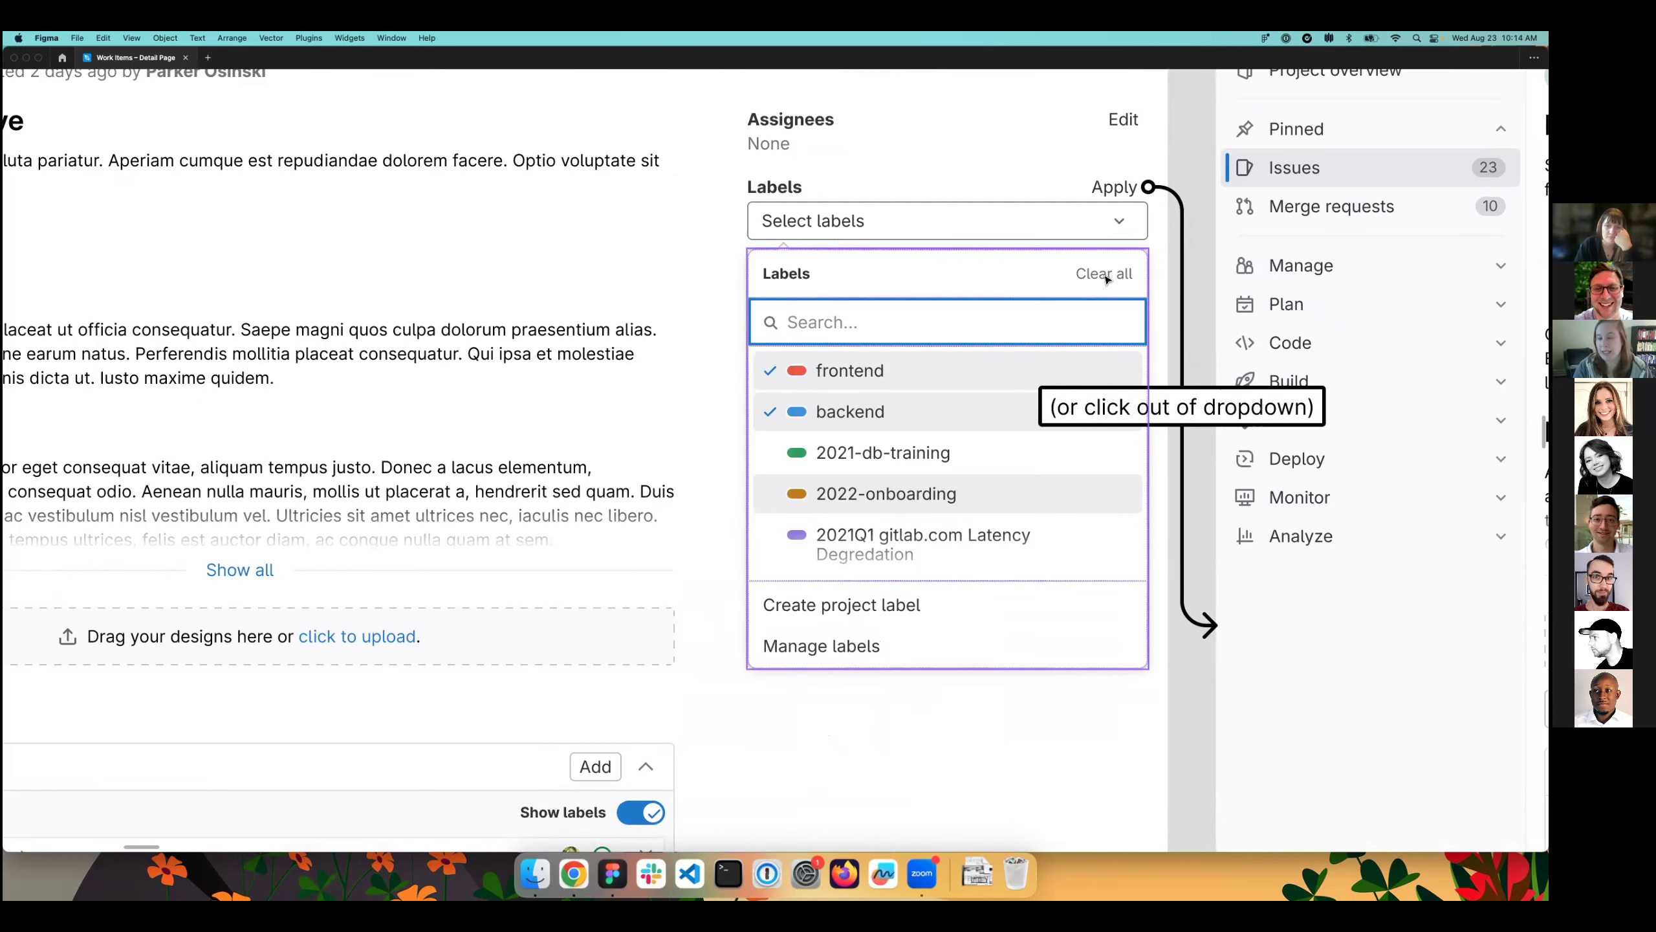
scroll(1103, 279, "right", 1)
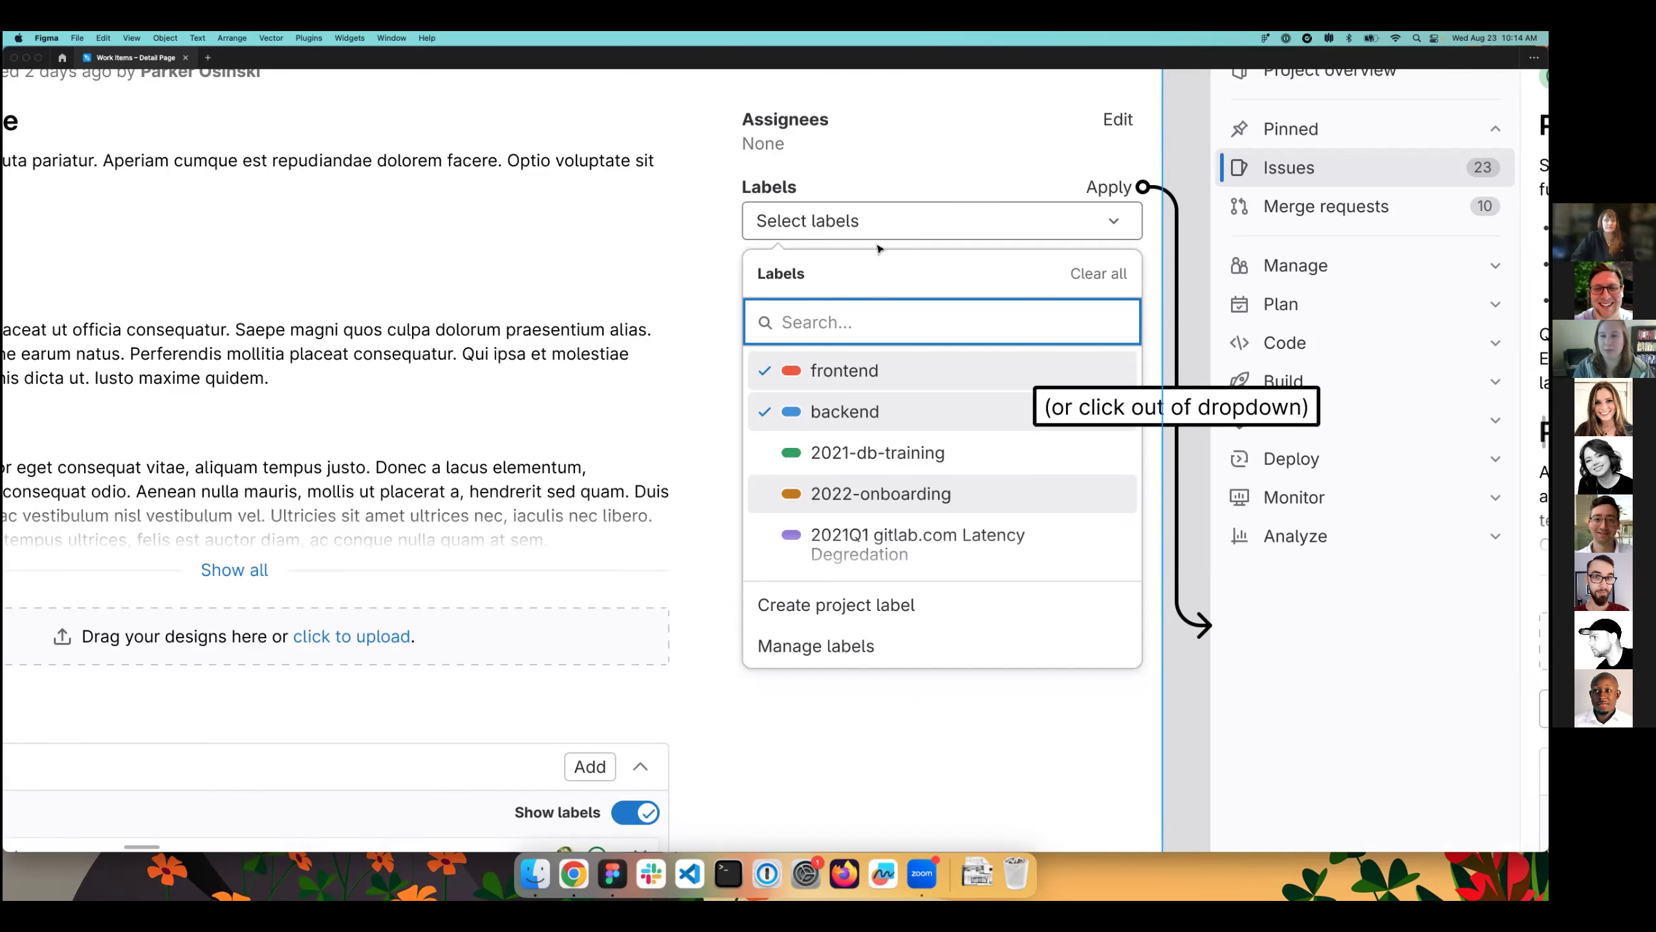
key("minus")
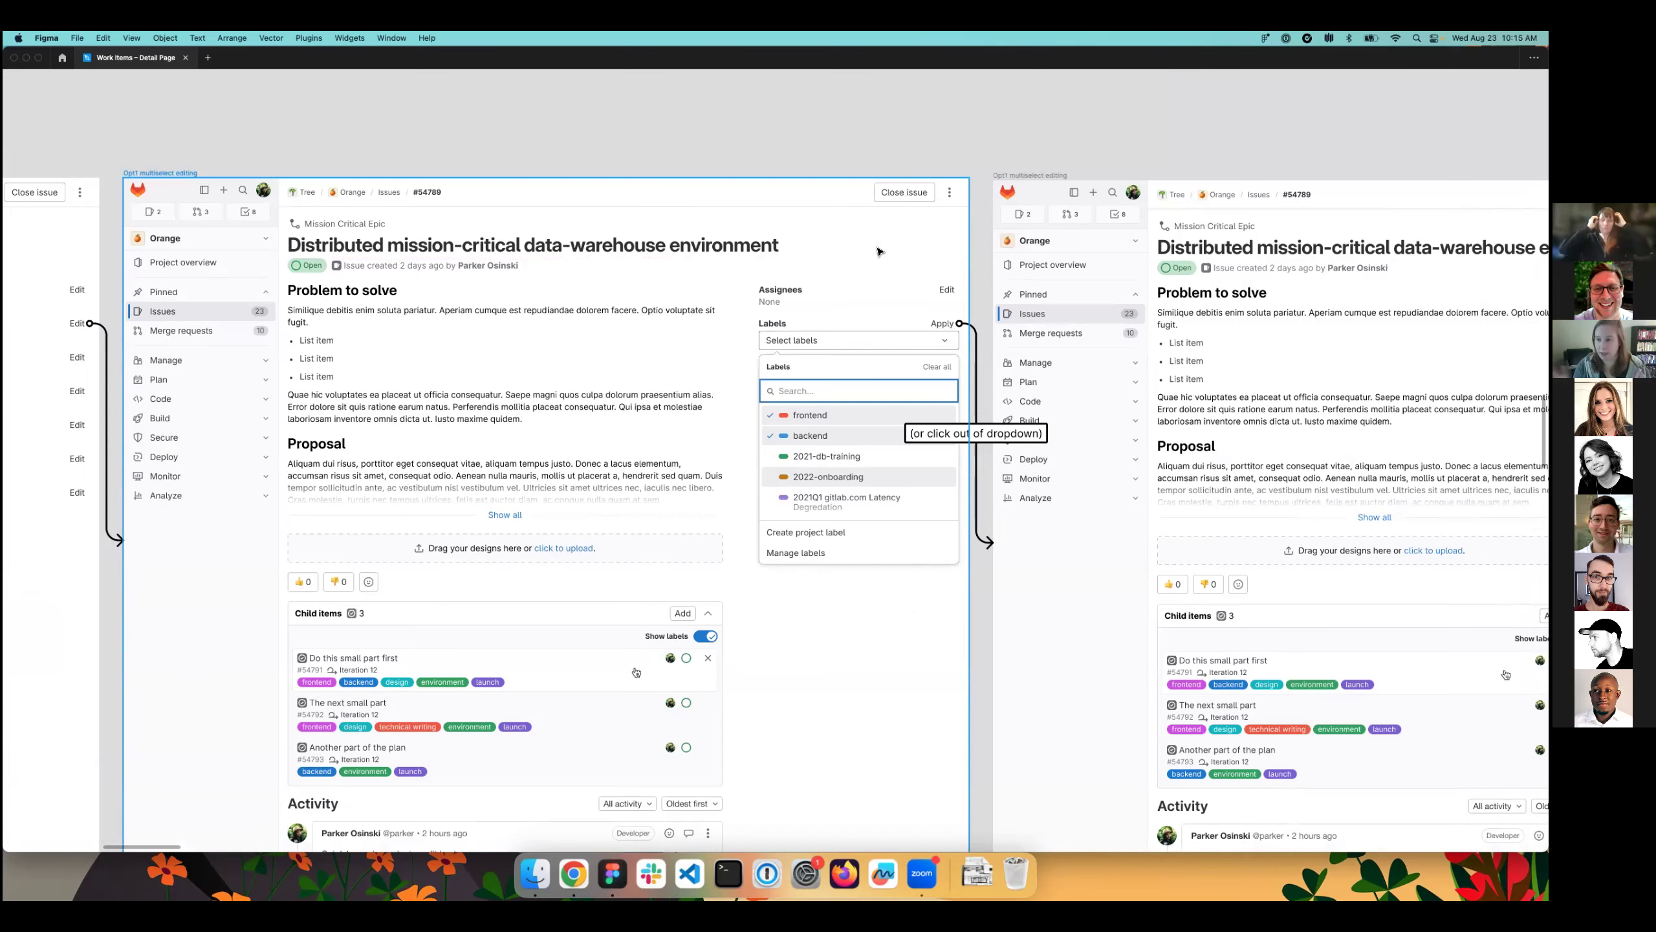
- Pan across the Opt2B frames following frontend, then backend, being added as label chips
scroll(809, 311, "left", 4)
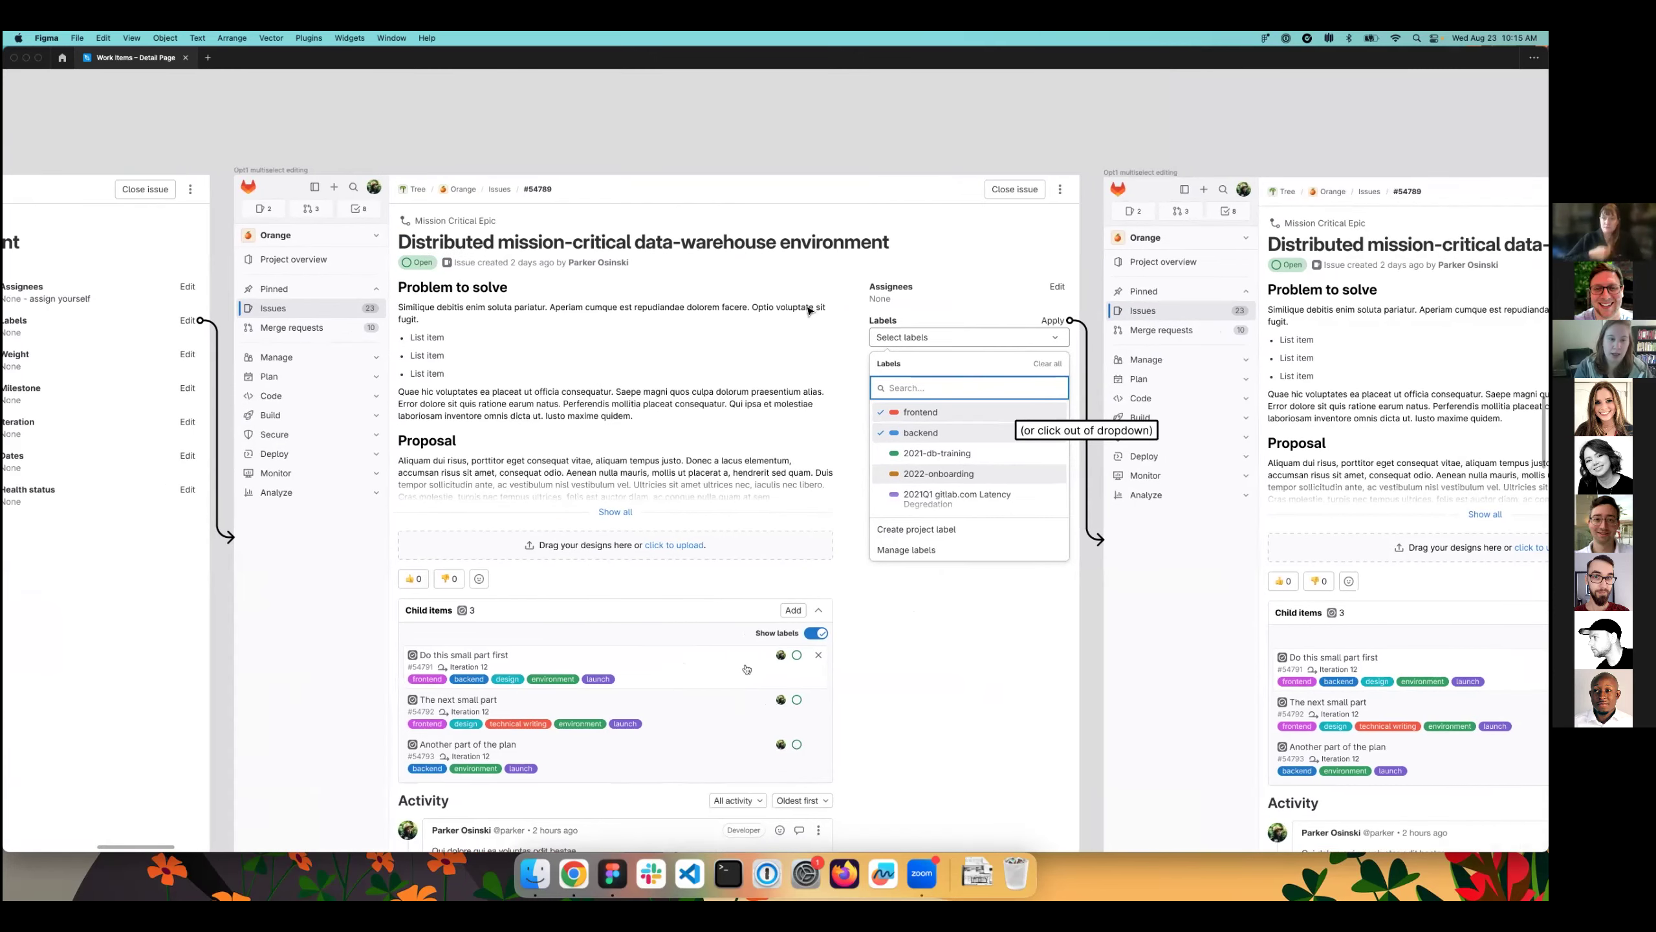
scroll(809, 311, "down", 5)
scroll(809, 310, "down", 10)
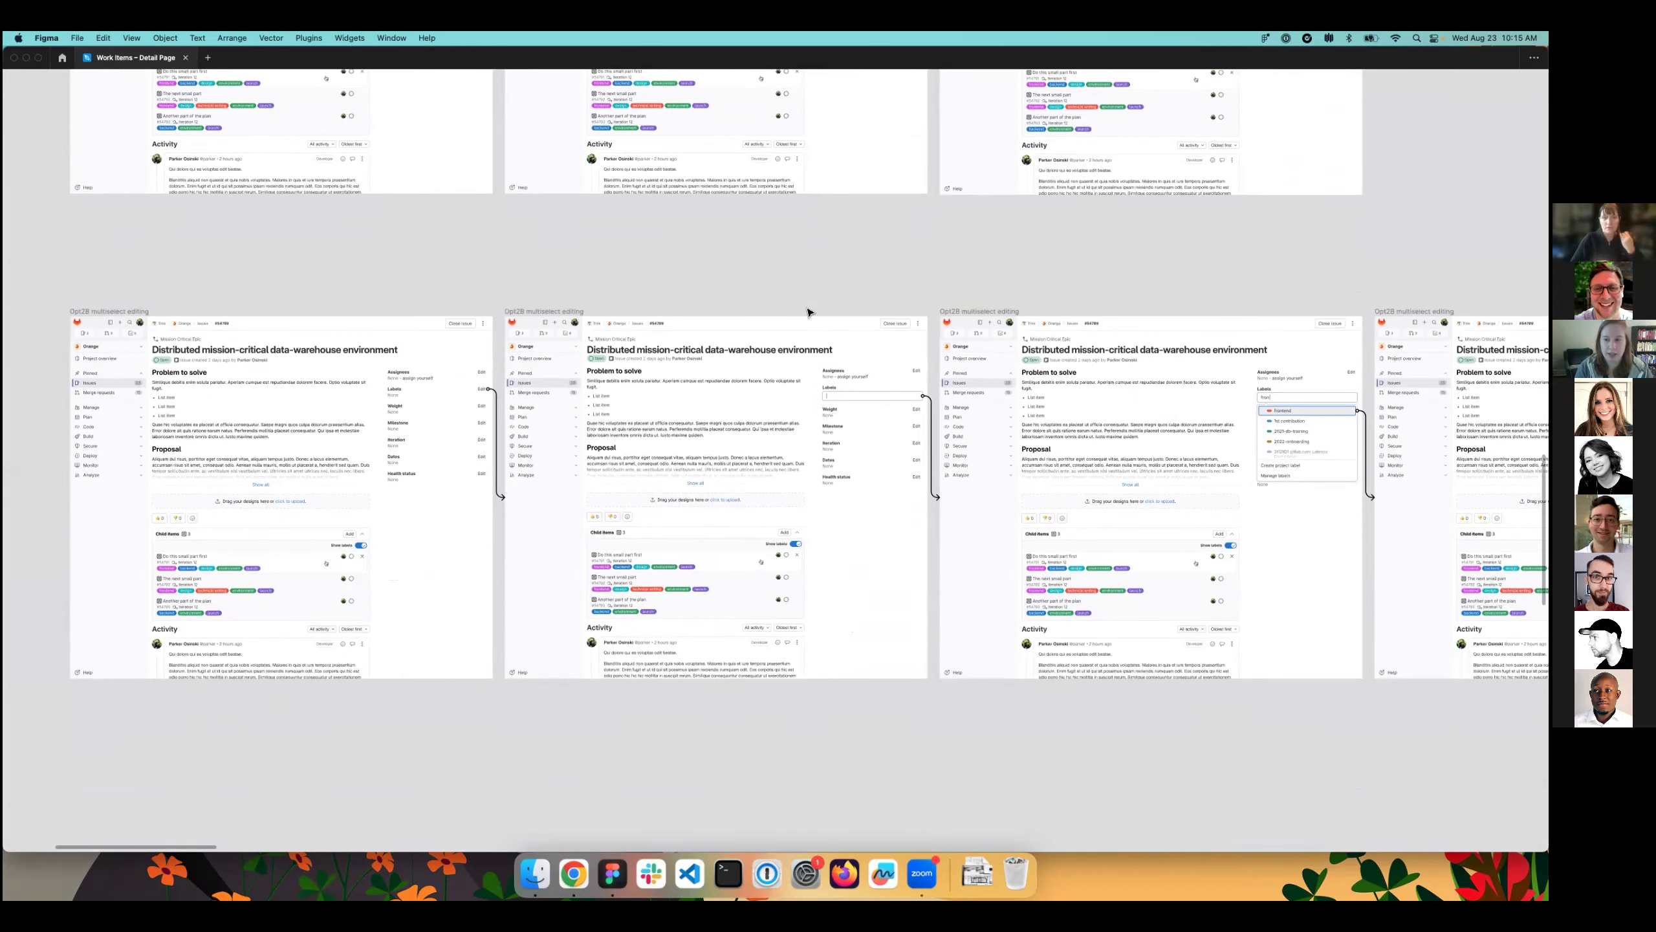
scroll(807, 312, "up", 5)
scroll(623, 369, "right", 6)
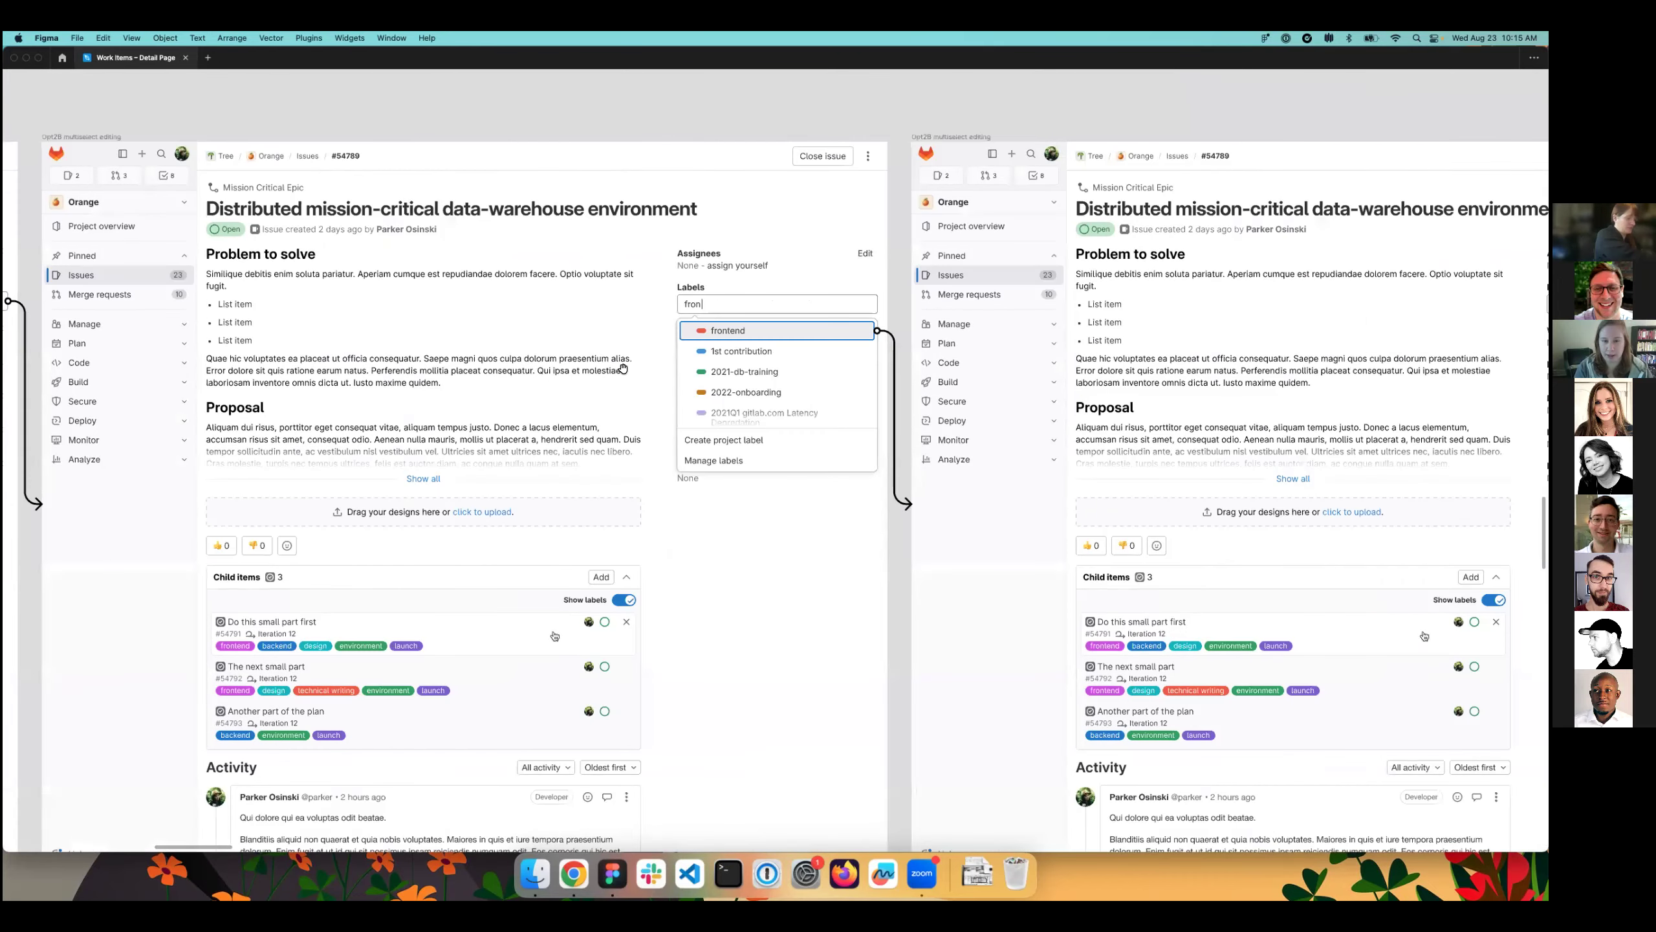
scroll(623, 369, "up", 2)
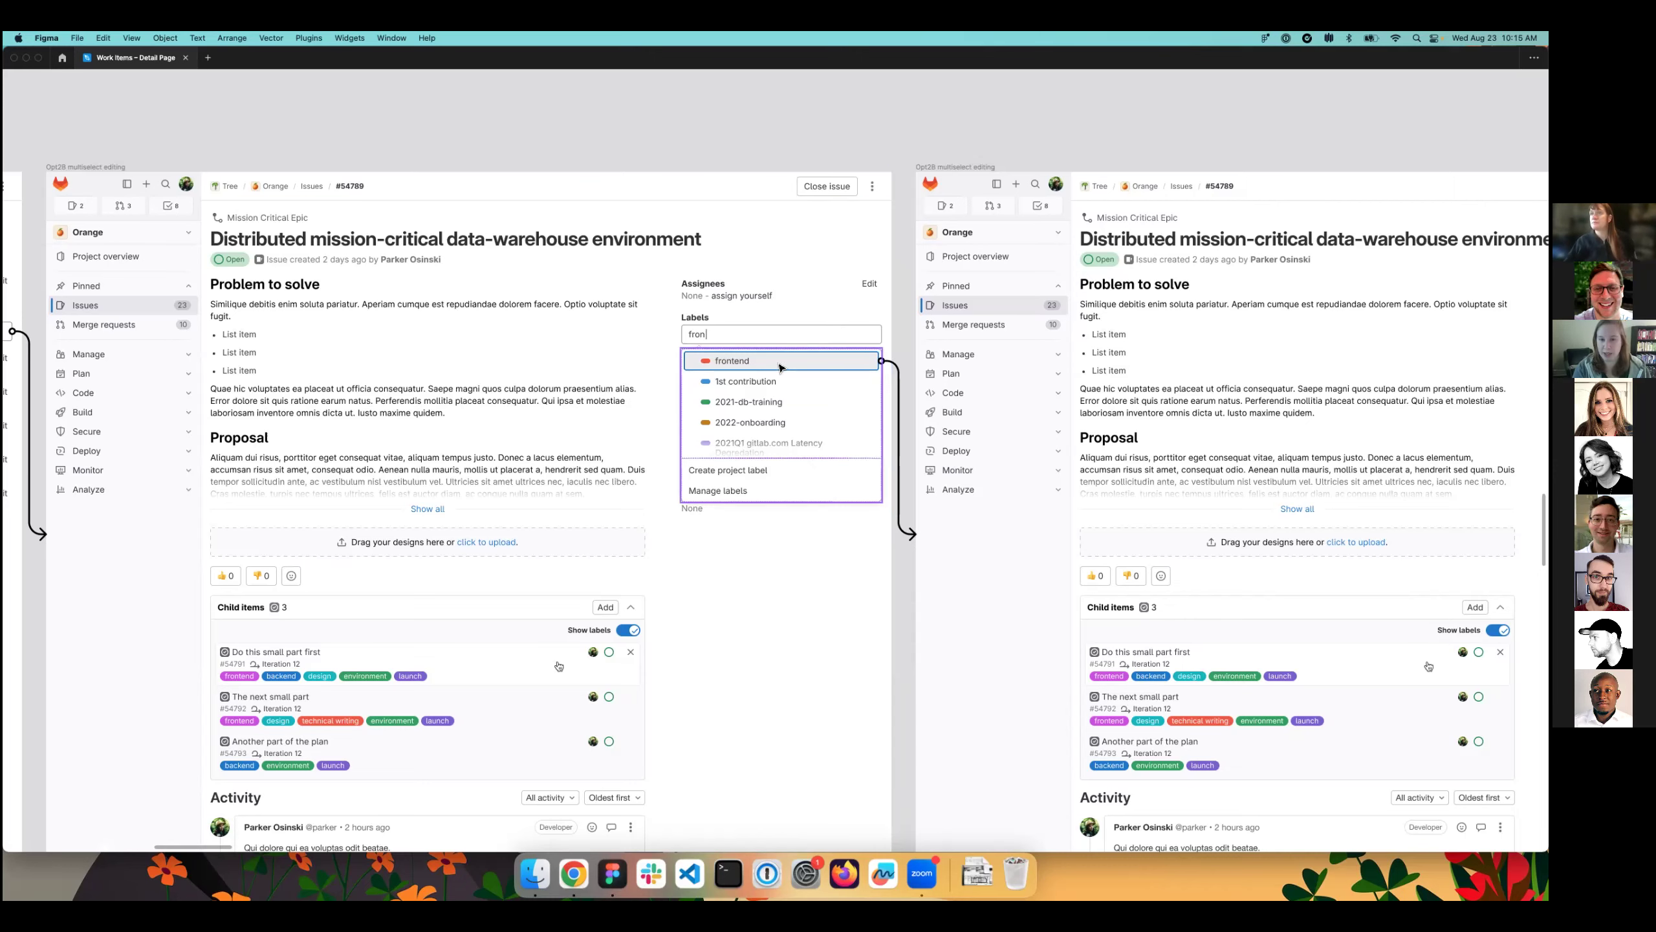
scroll(744, 369, "right", 5)
scroll(747, 369, "right", 2)
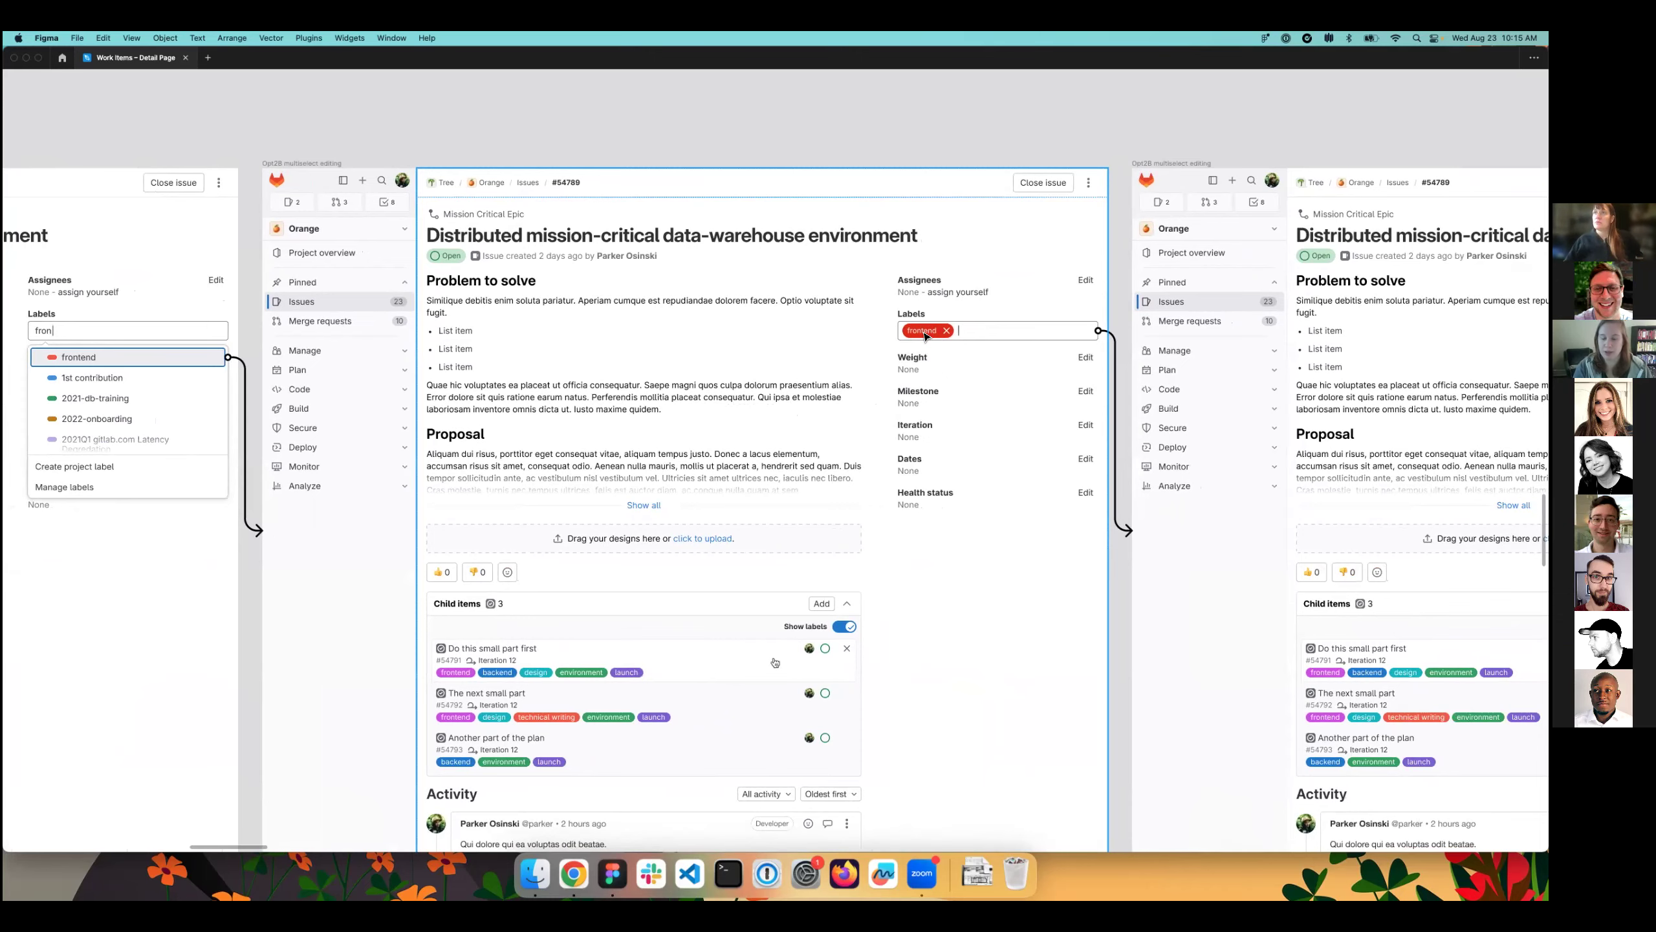
scroll(926, 336, "right", 3)
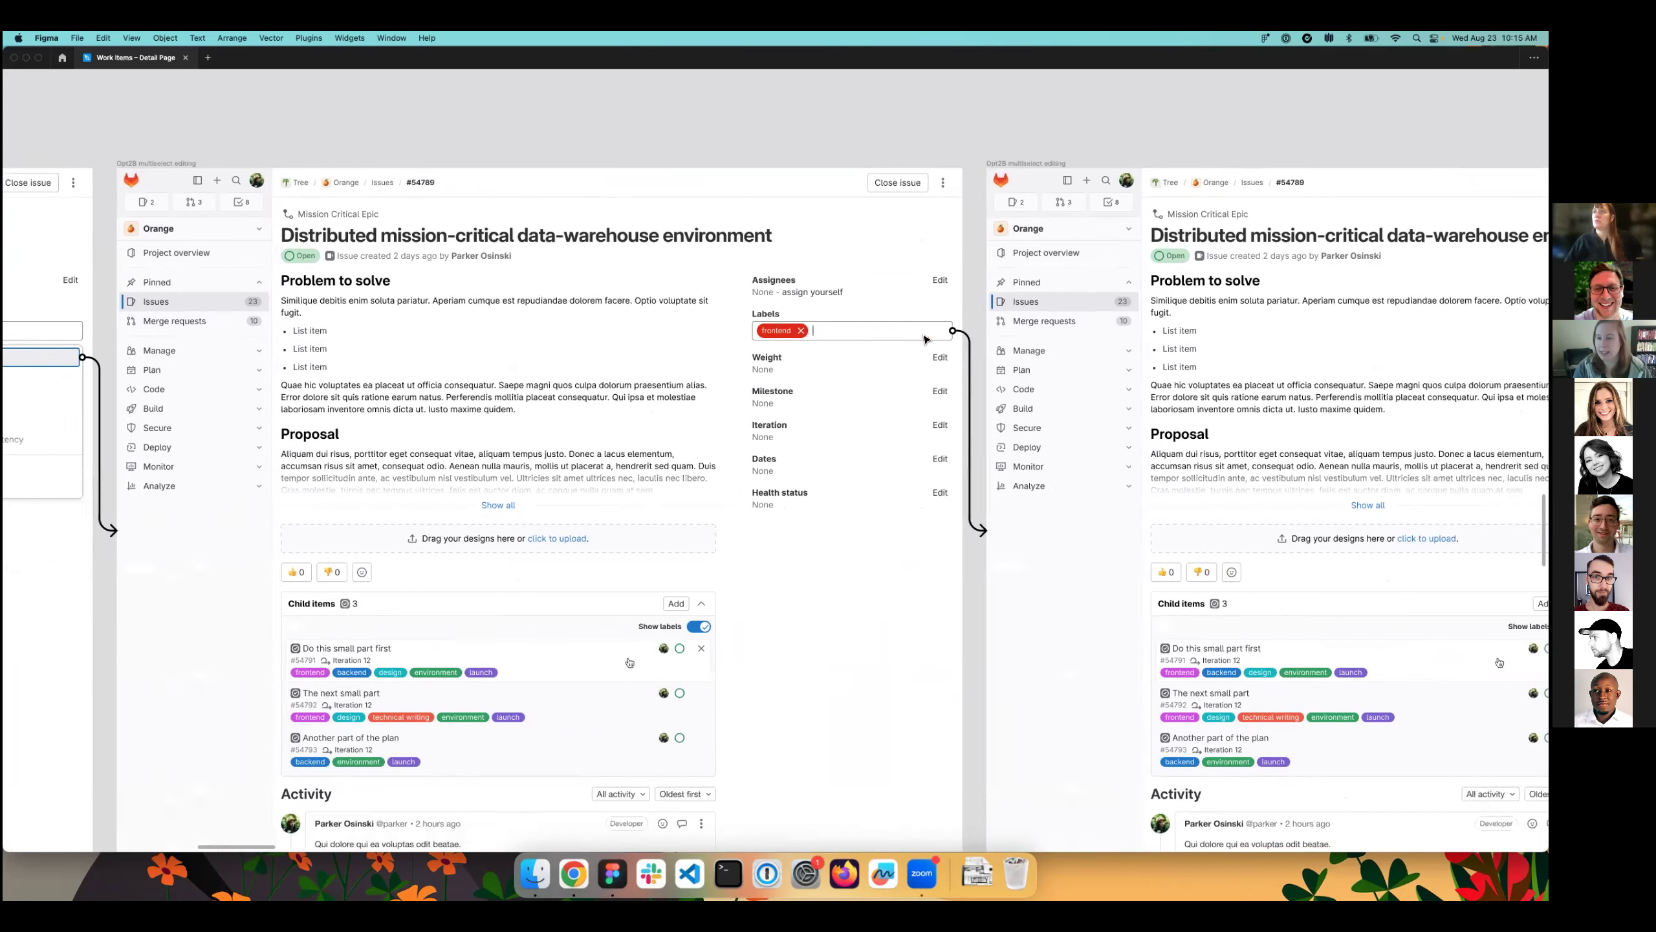
scroll(925, 338, "right", 15)
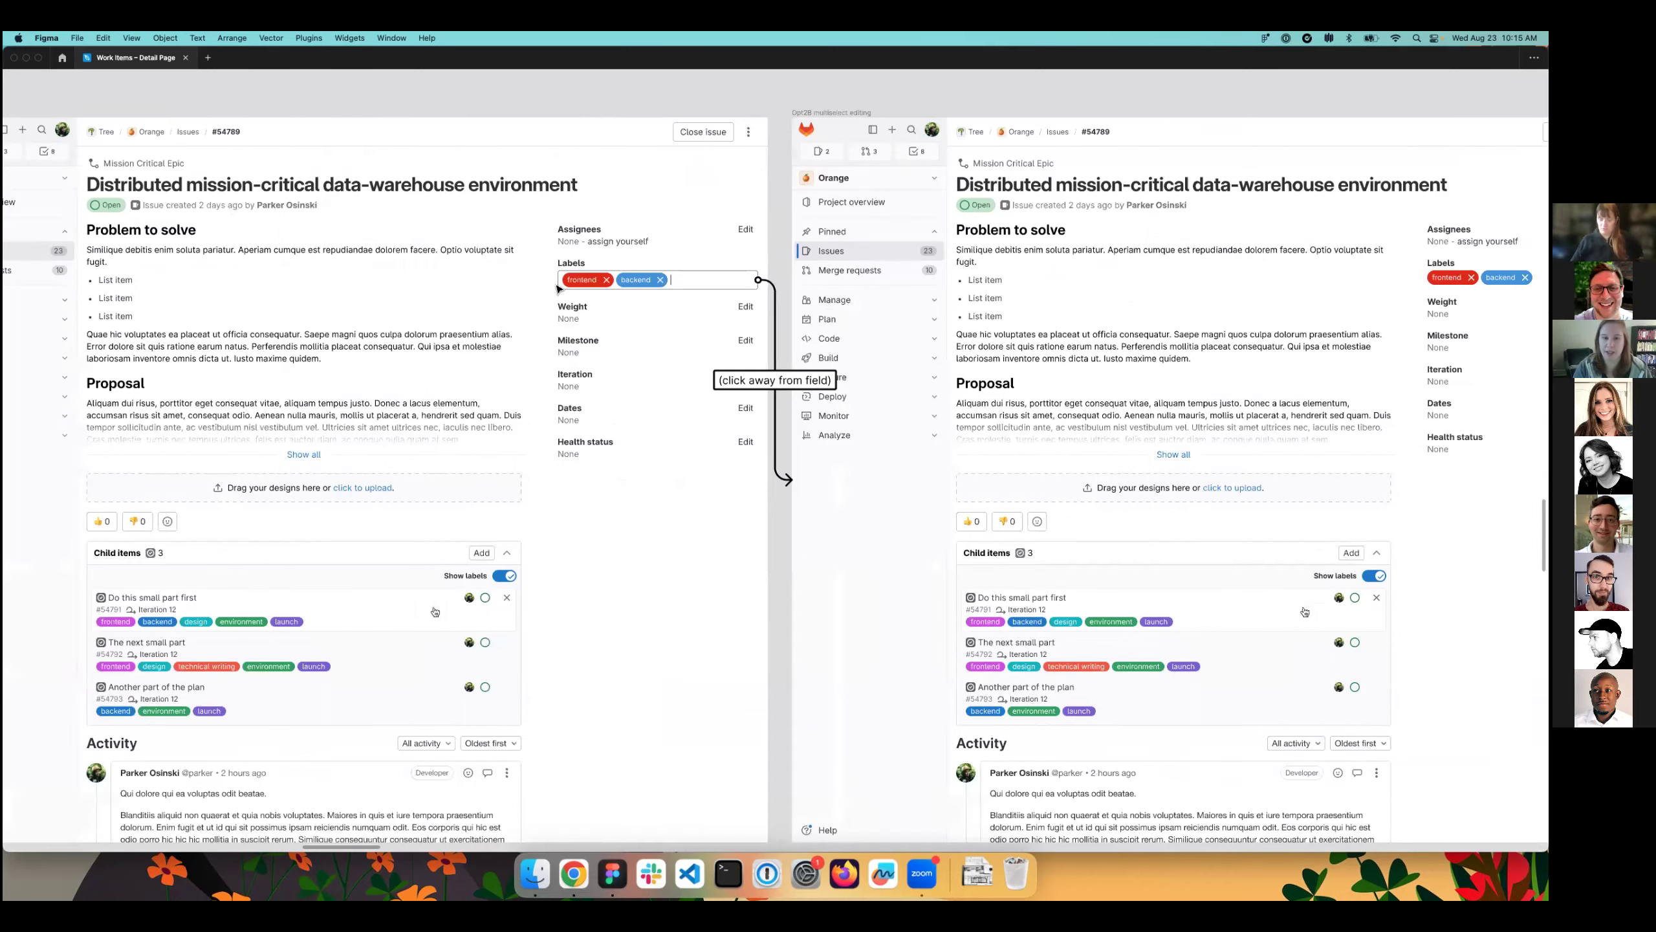
scroll(558, 288, "left", 7)
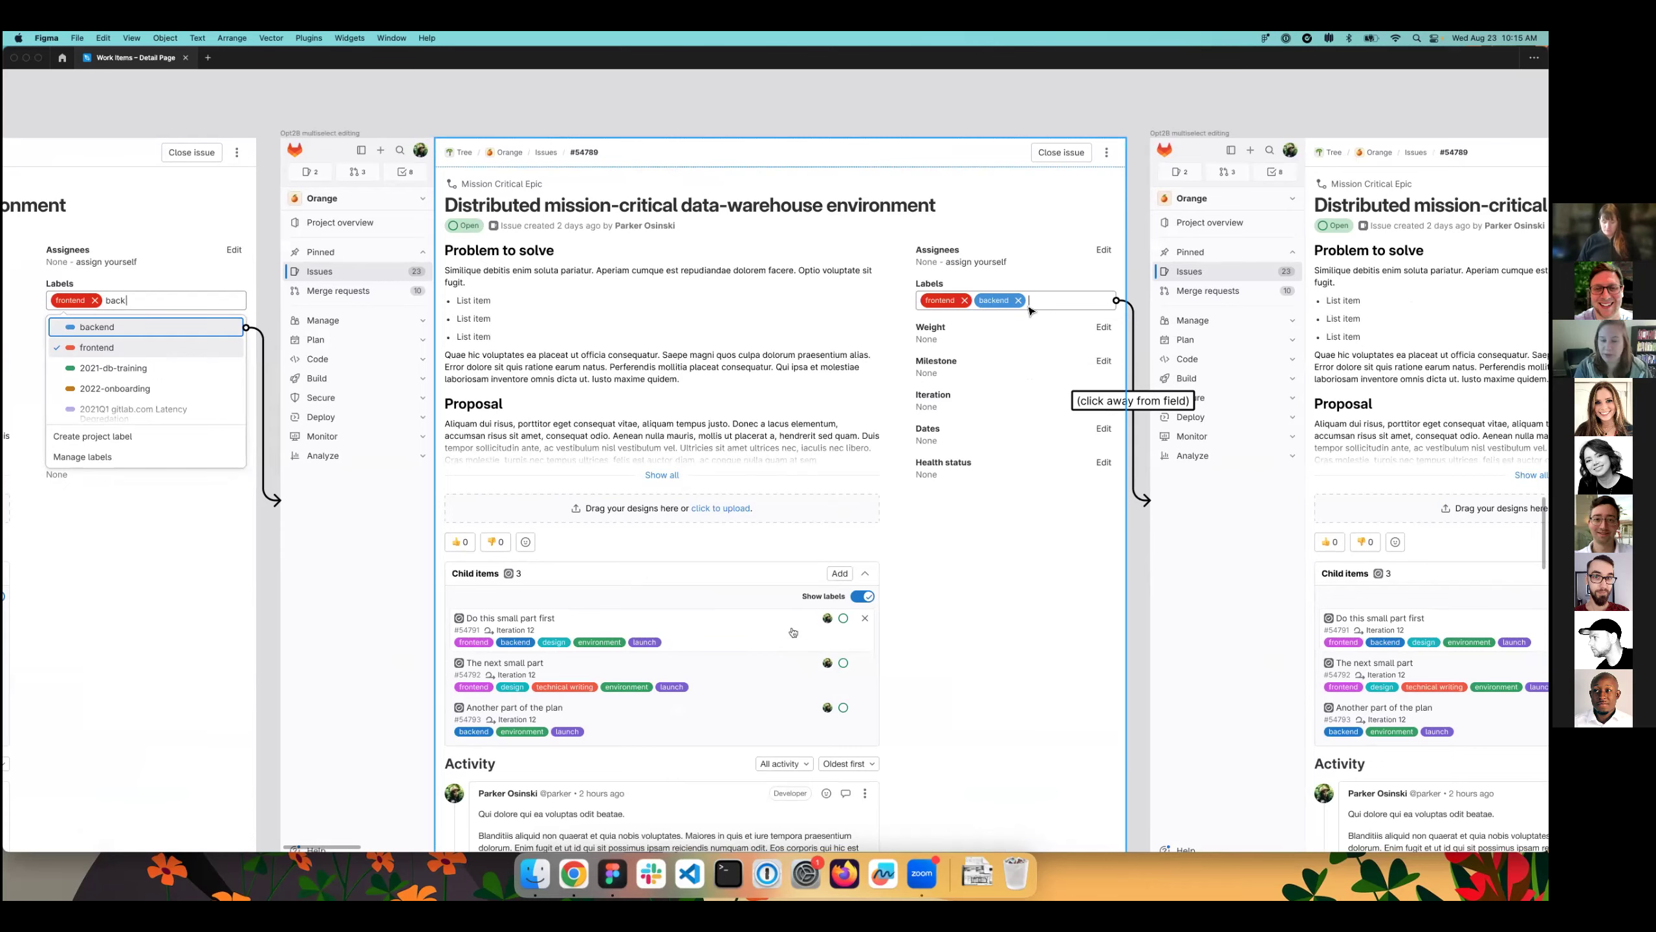
- Pan the Figma board to the Option 2 pros/cons notes, then zoom out to the Multiselect and Single select frames
scroll(945, 352, "down", 5)
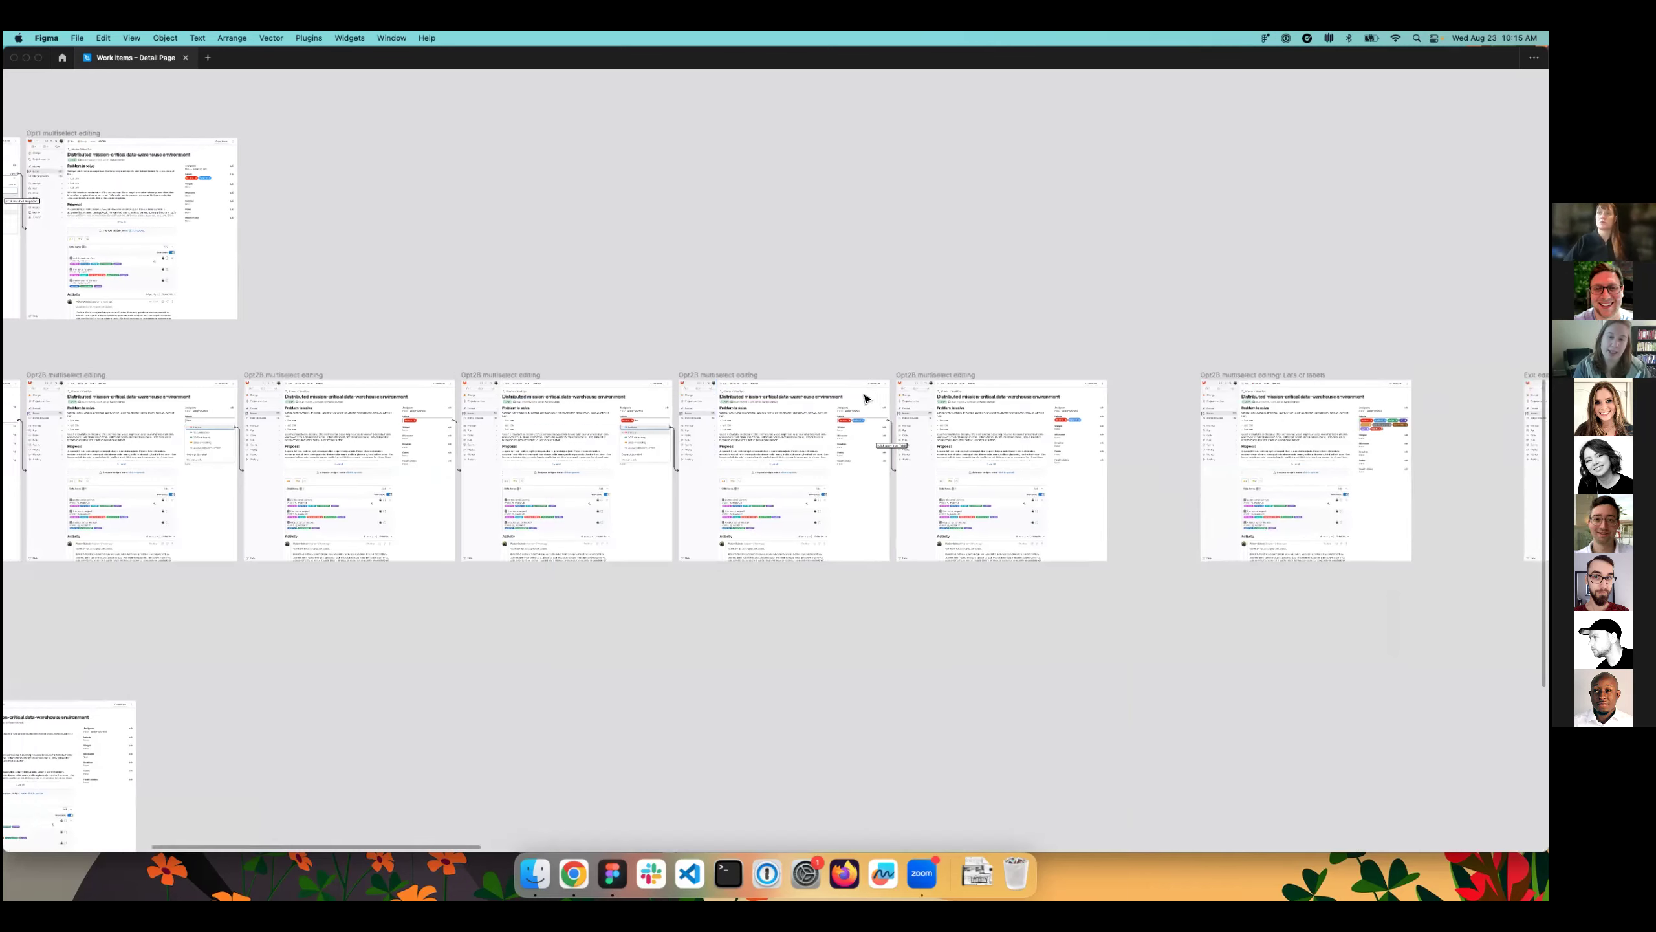
scroll(866, 398, "down", 5)
scroll(866, 398, "up", 10)
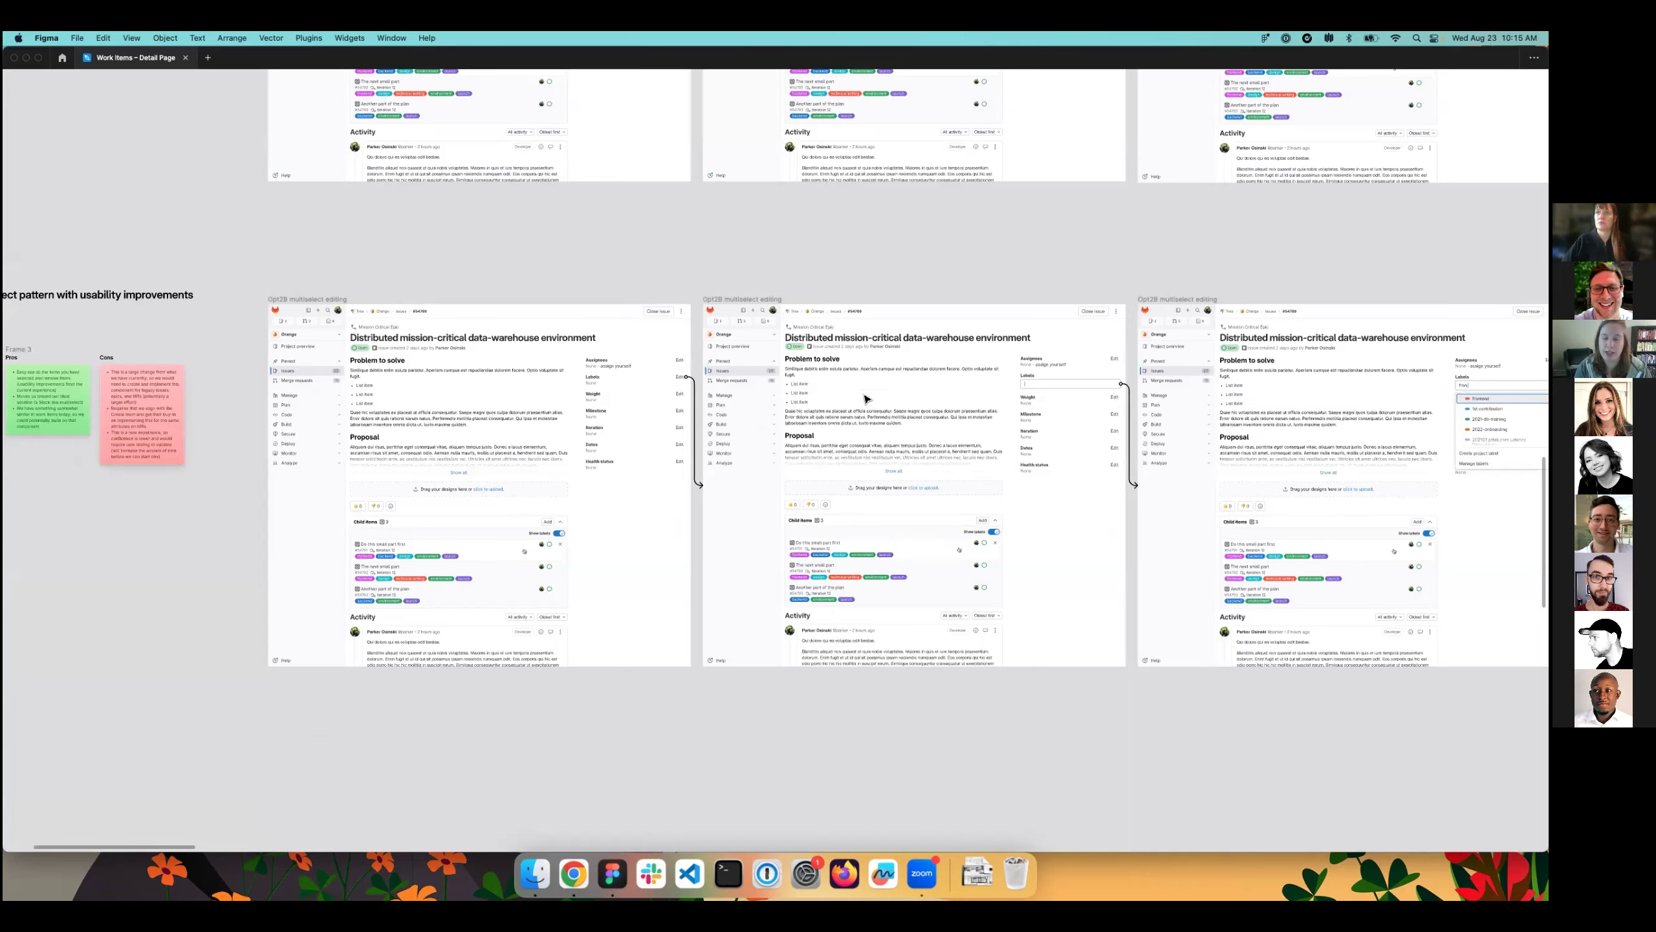
scroll(865, 398, "left", 10)
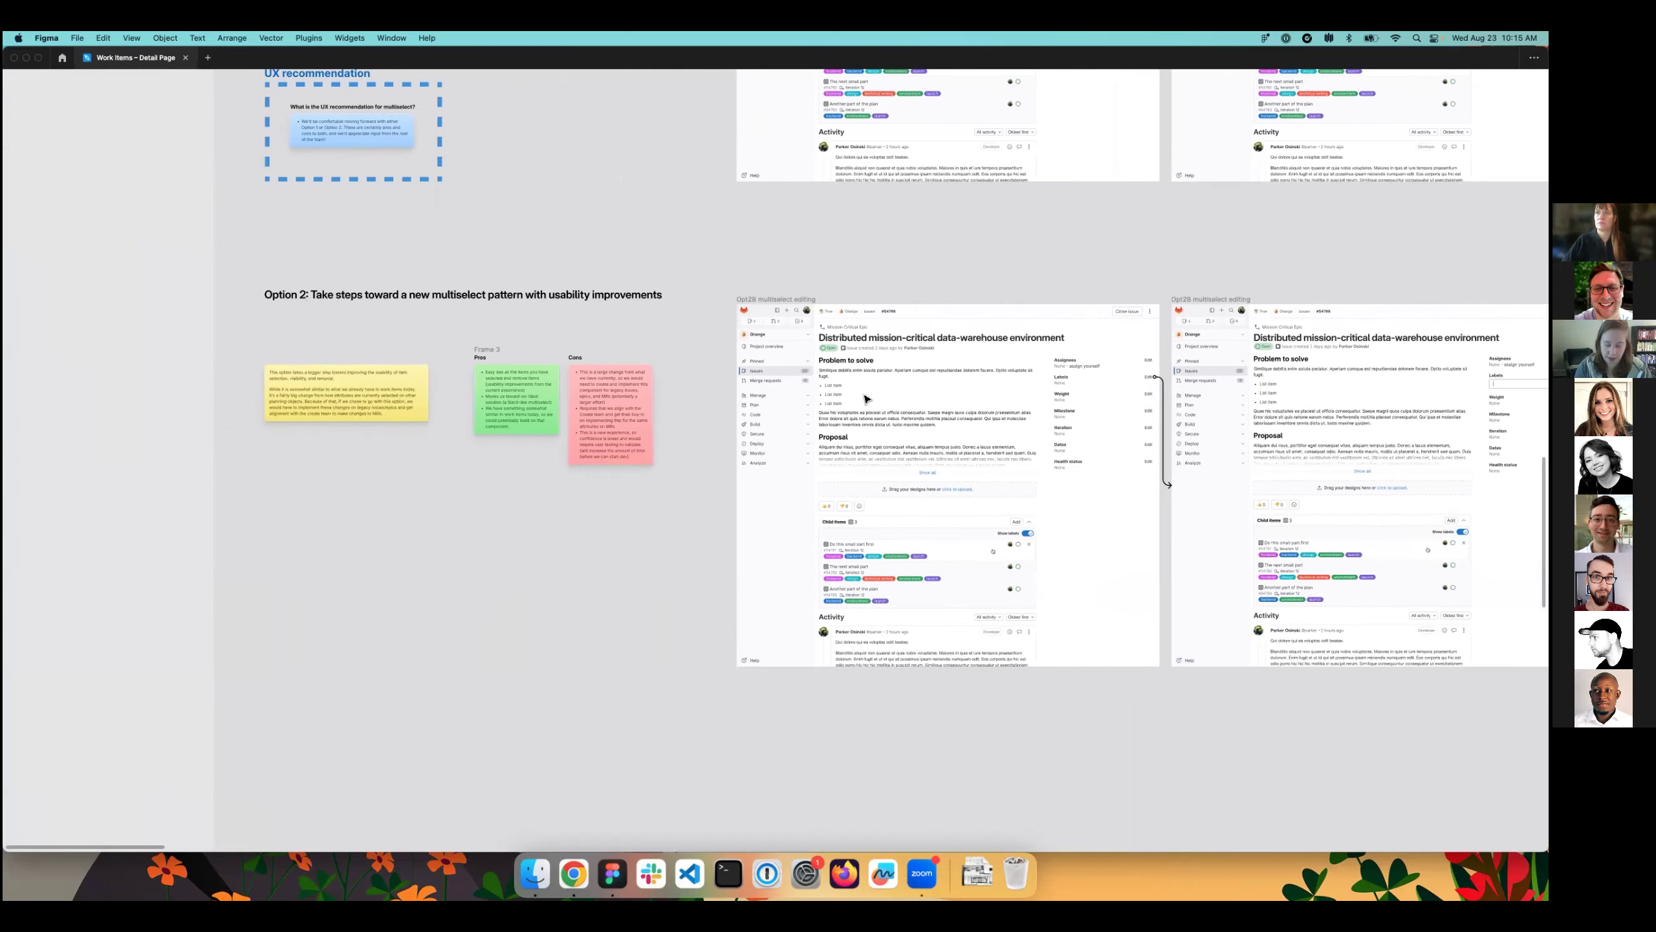
scroll(695, 454, "up", 5)
scroll(848, 460, "left", 5)
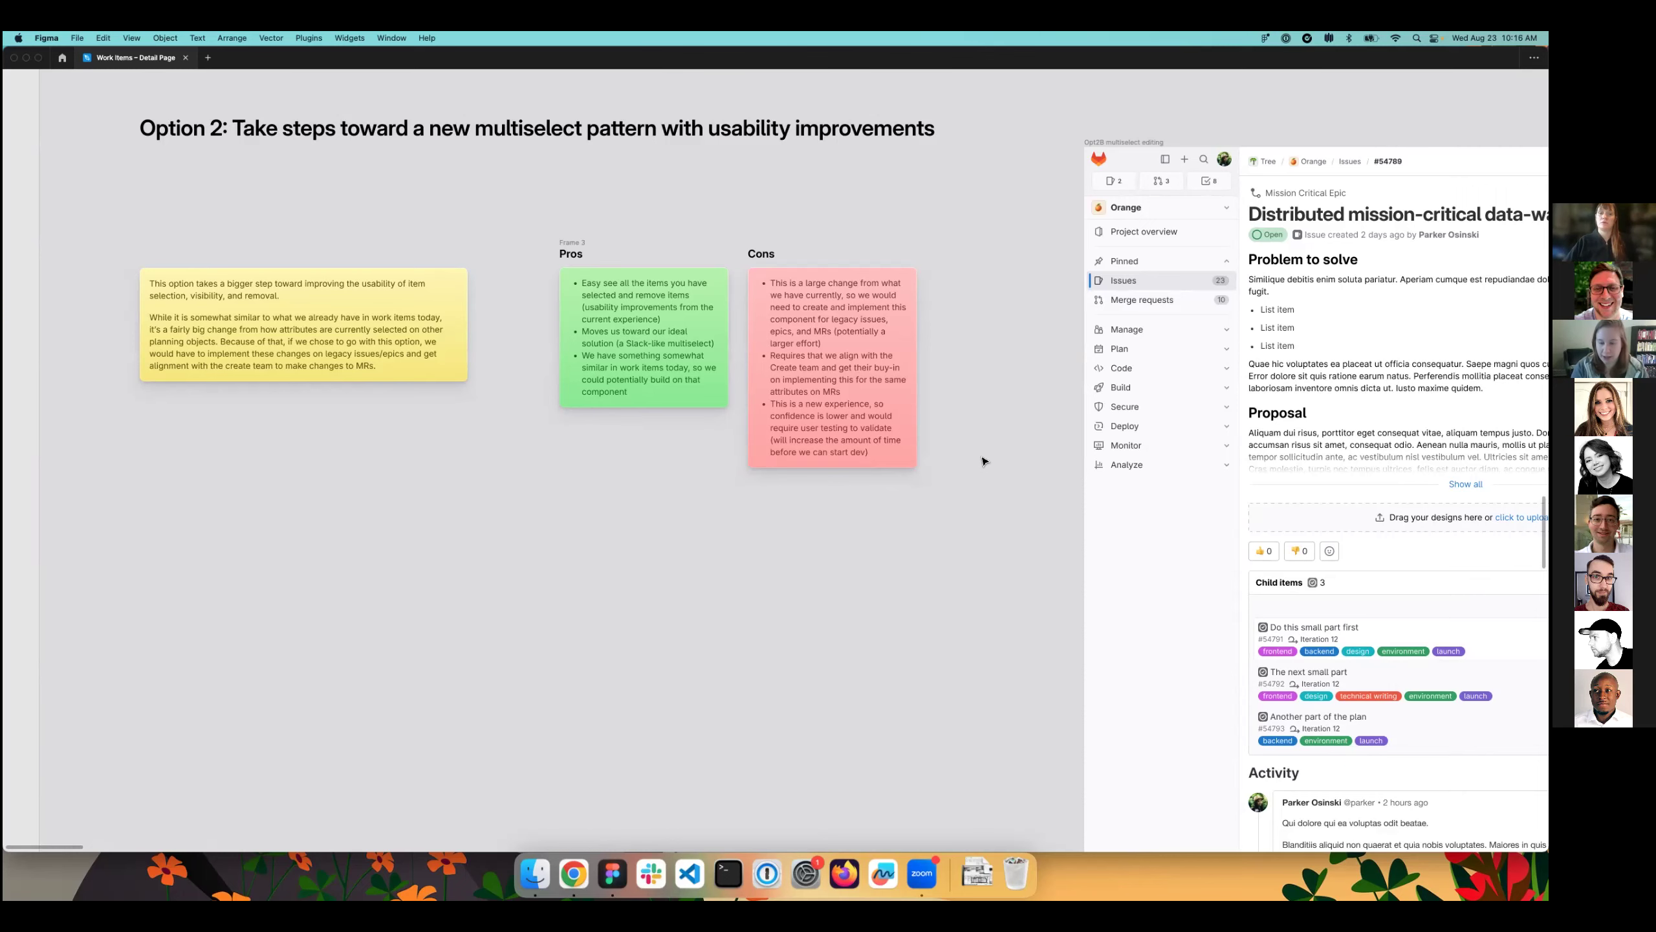
scroll(985, 460, "down", 10)
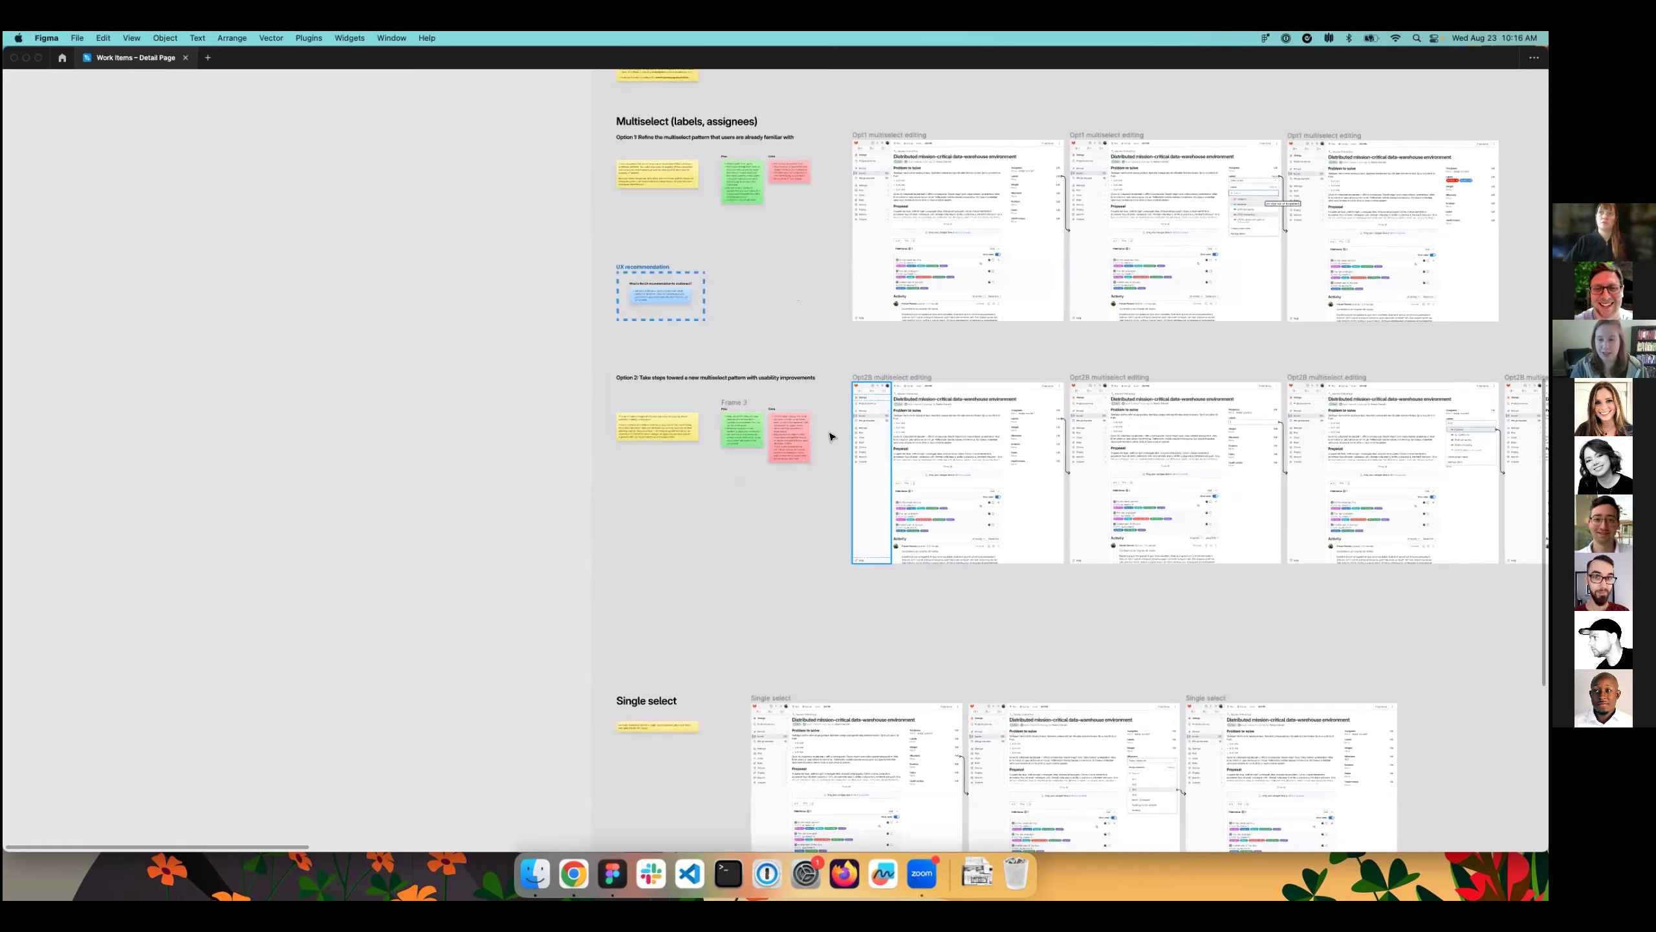
scroll(781, 456, "up", 1)
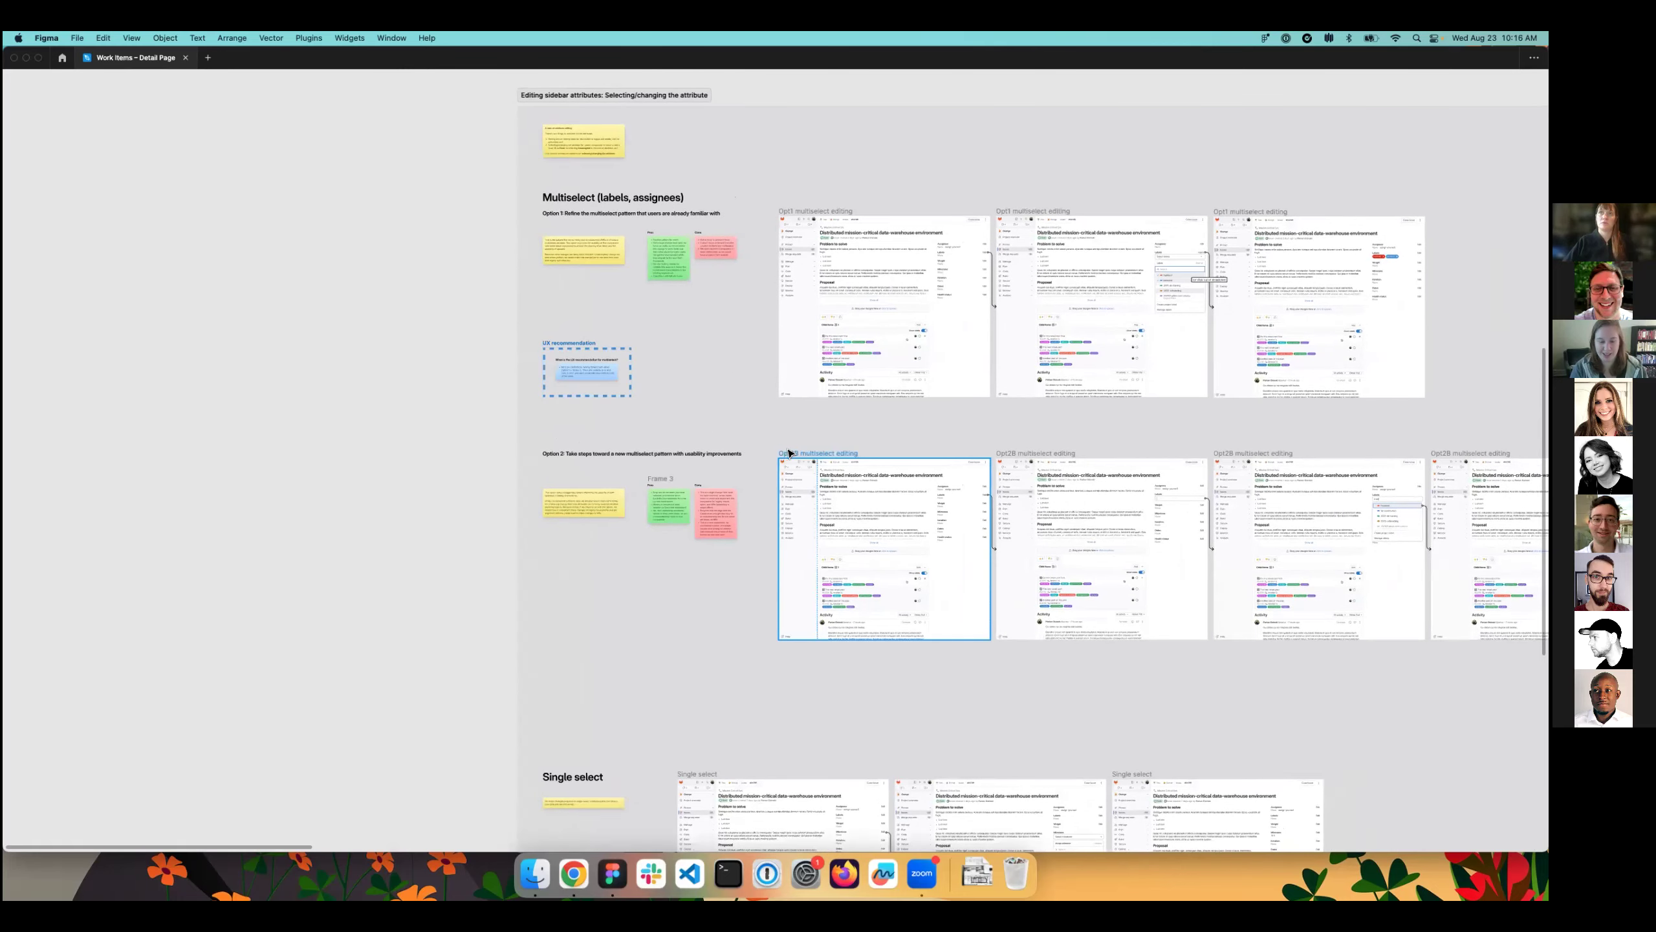
- Switch back to the Google Slides deck at slide 6, 'Two areas to consider for work item attributes'
key("super+Tab")
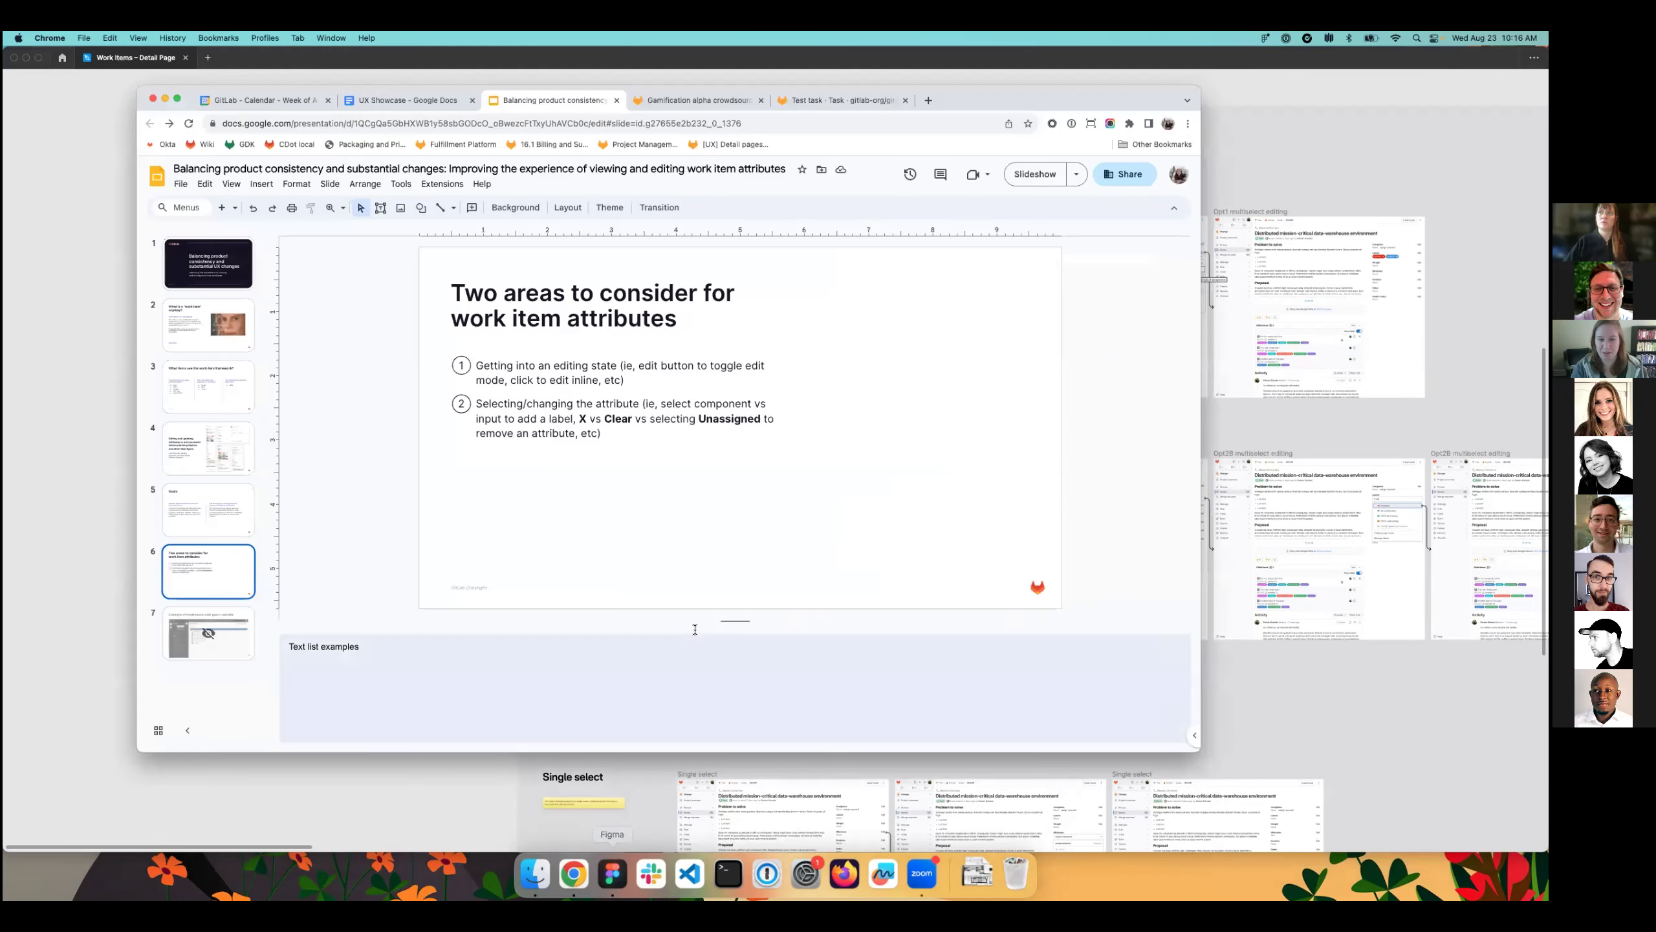